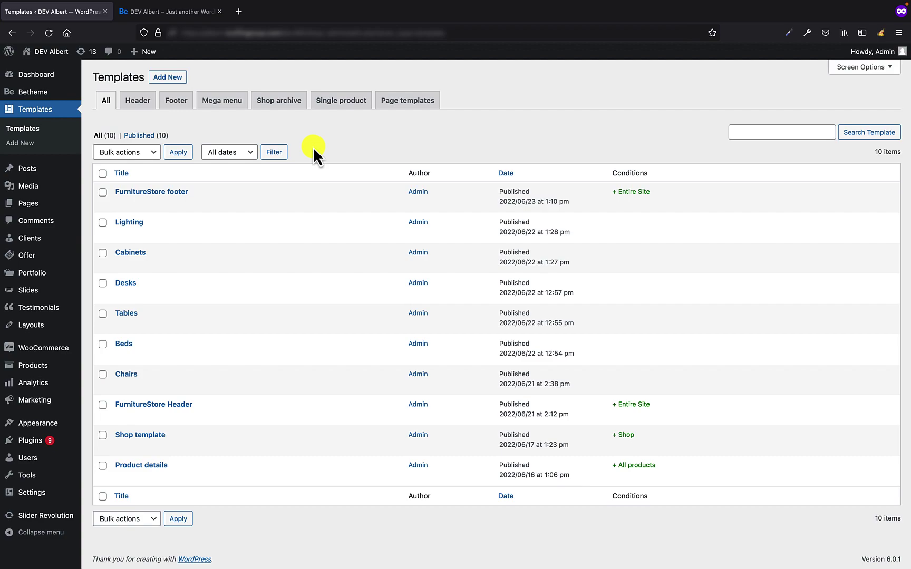
# Create a new template of type Mega menu named "mega menu #1"
pyautogui.click(44, 142)
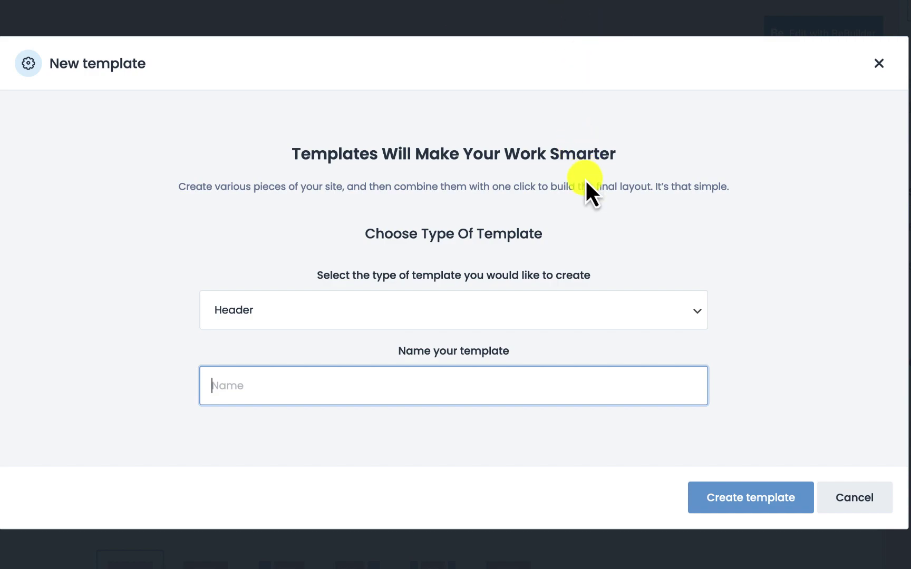
pyautogui.click(534, 320)
pyautogui.click(488, 339)
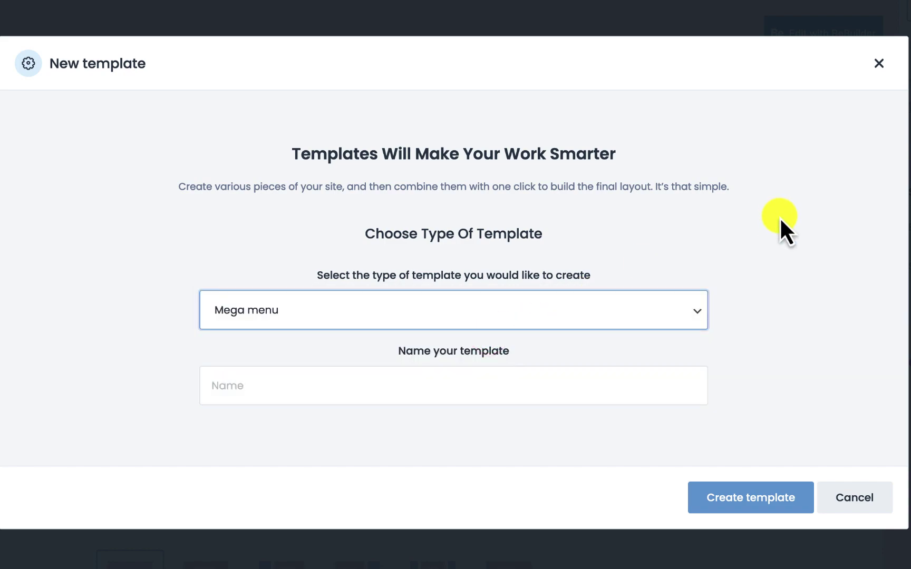
pyautogui.click(350, 391)
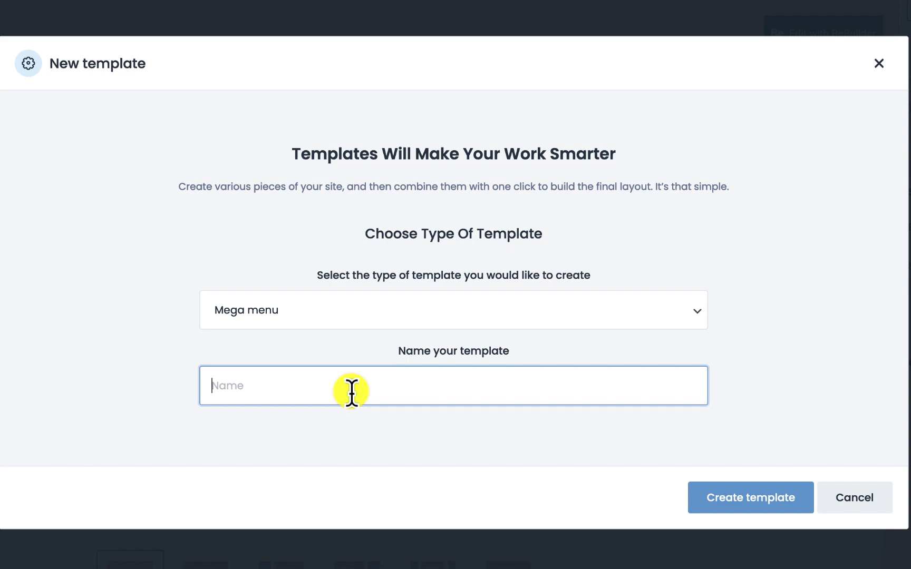
pyautogui.write('mega menu #1')
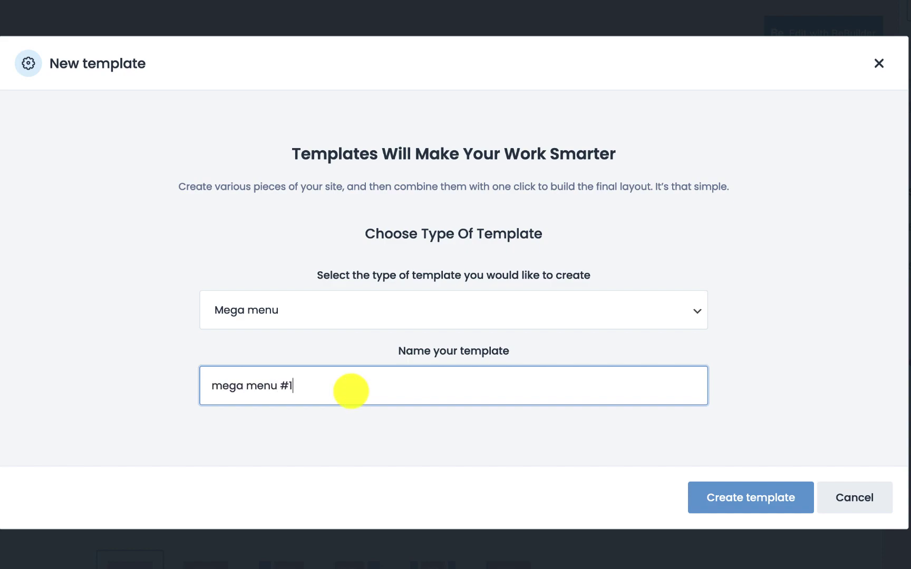
pyautogui.click(727, 496)
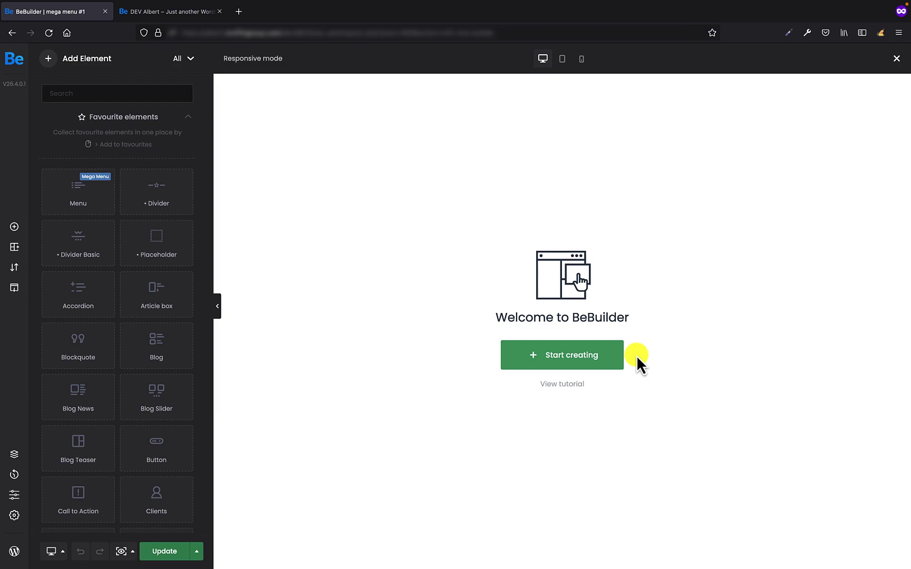
# Review the available width types in the mega menu options and return to the element list
pyautogui.click(13, 495)
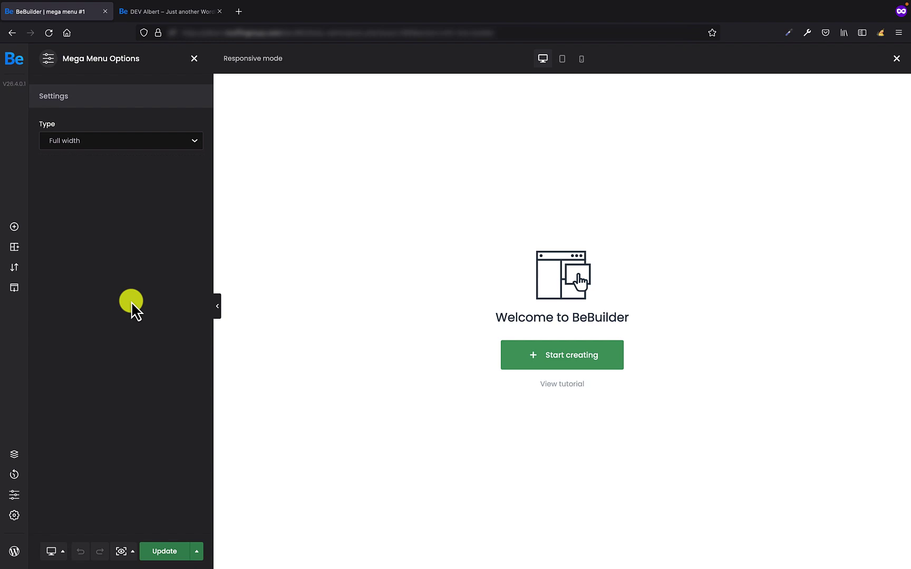
pyautogui.click(108, 135)
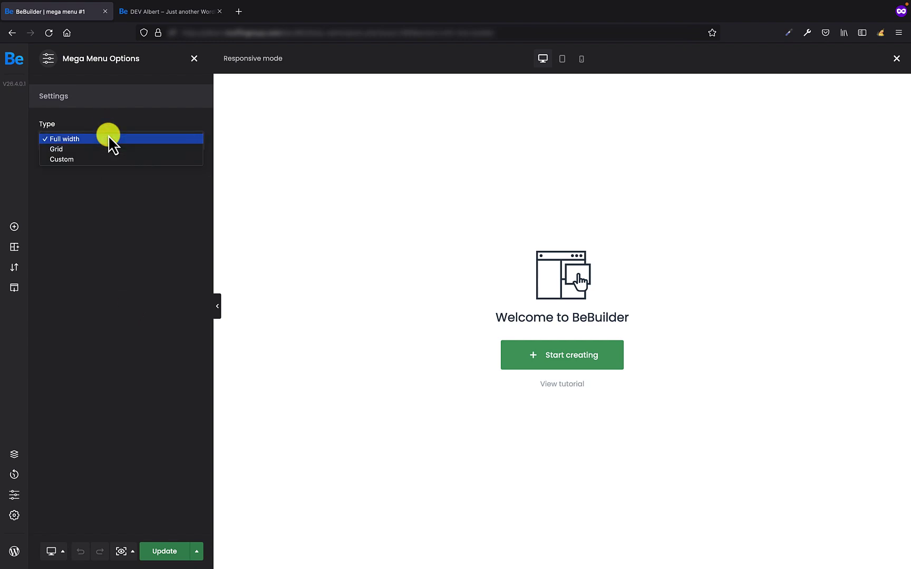
pyautogui.click(102, 136)
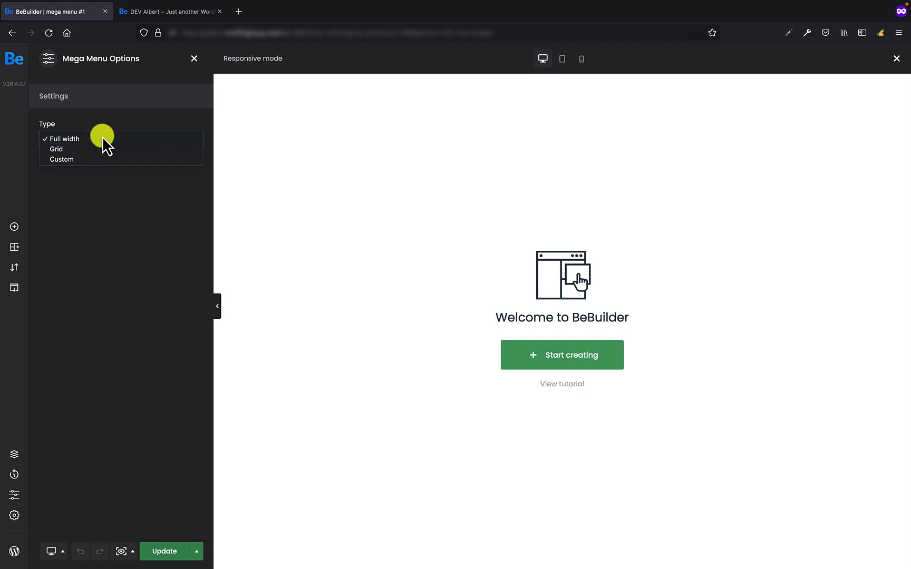
pyautogui.click(104, 229)
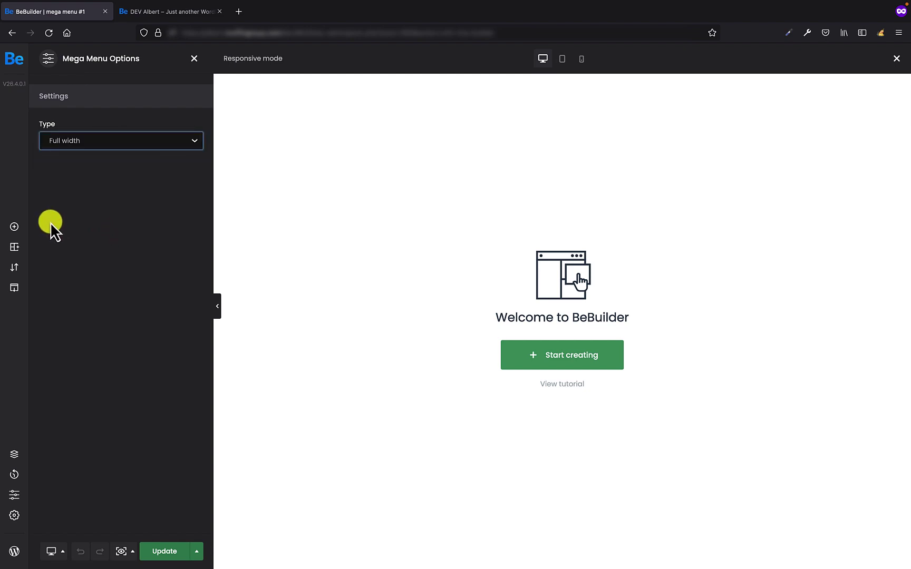
pyautogui.click(14, 227)
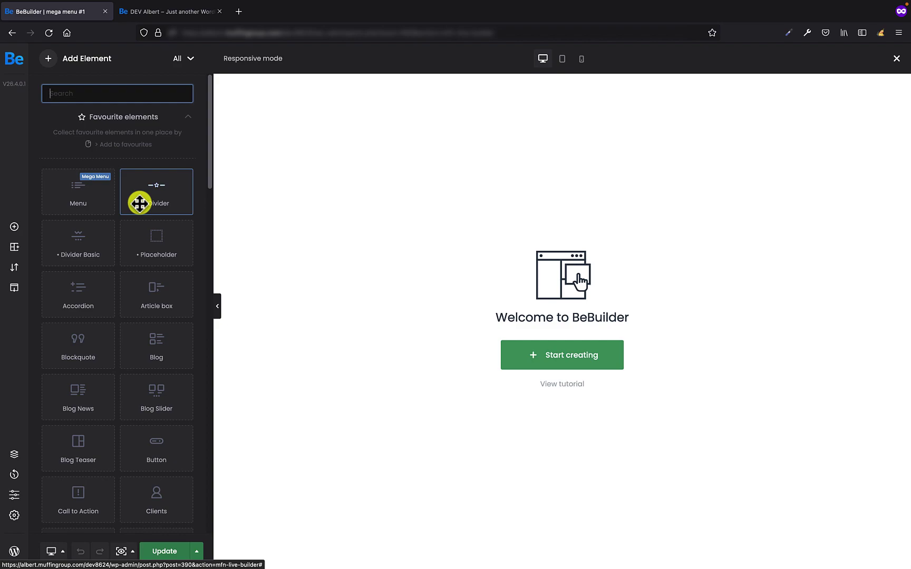
# Examine the category navigation in the live furniture site's header and return to the builder
pyautogui.click(183, 13)
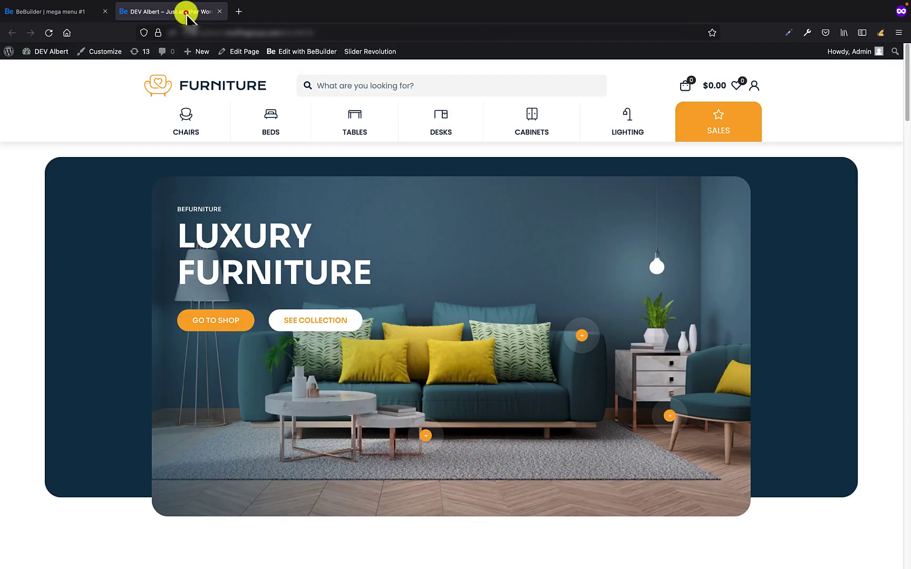
pyautogui.moveTo(346, 120)
pyautogui.moveTo(409, 124)
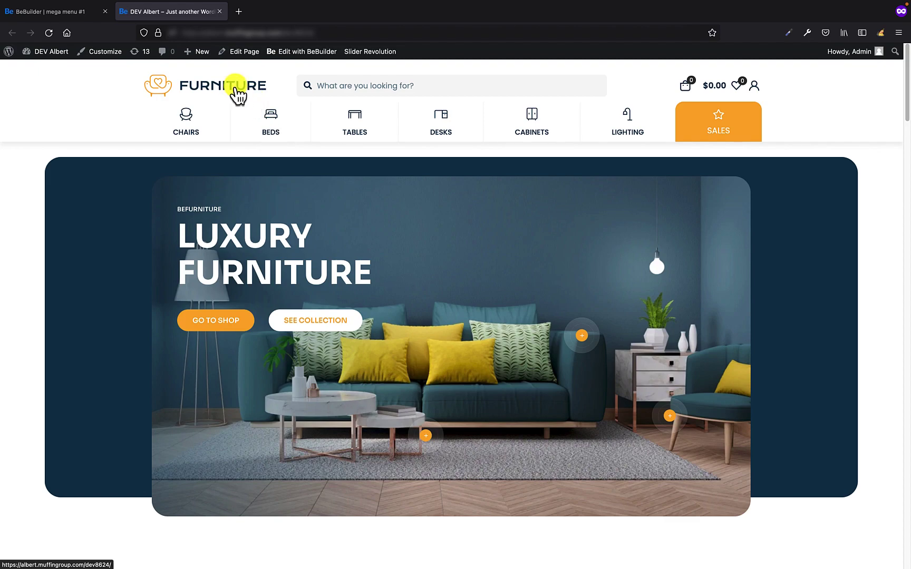
pyautogui.click(79, 11)
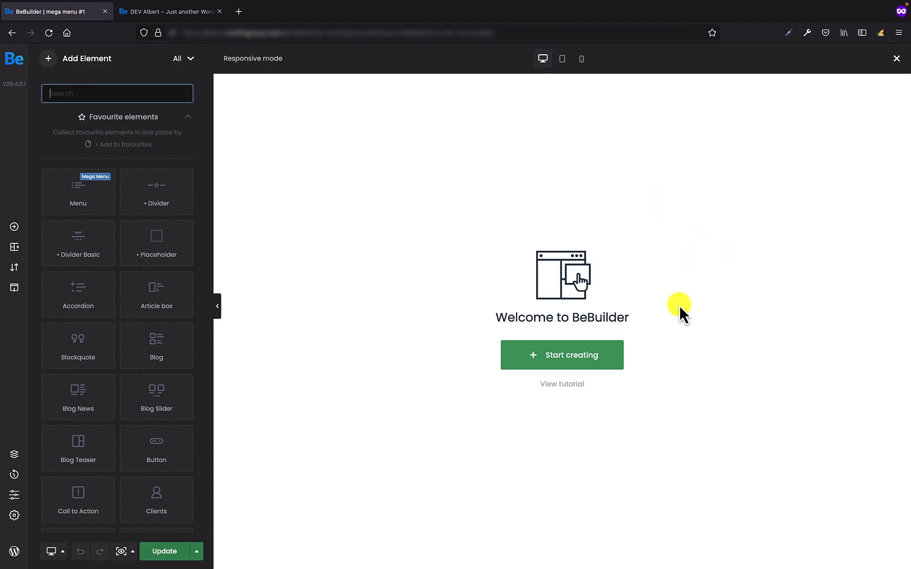
# Start a section with a two-wrap layout and resize the first wrap to 2/5 and the second to 3/5
pyautogui.click(583, 356)
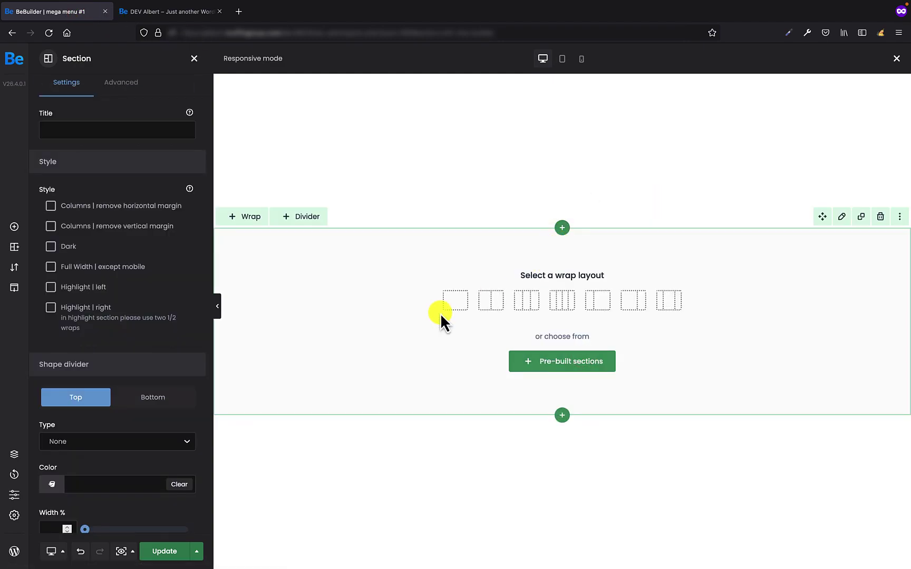
pyautogui.click(492, 301)
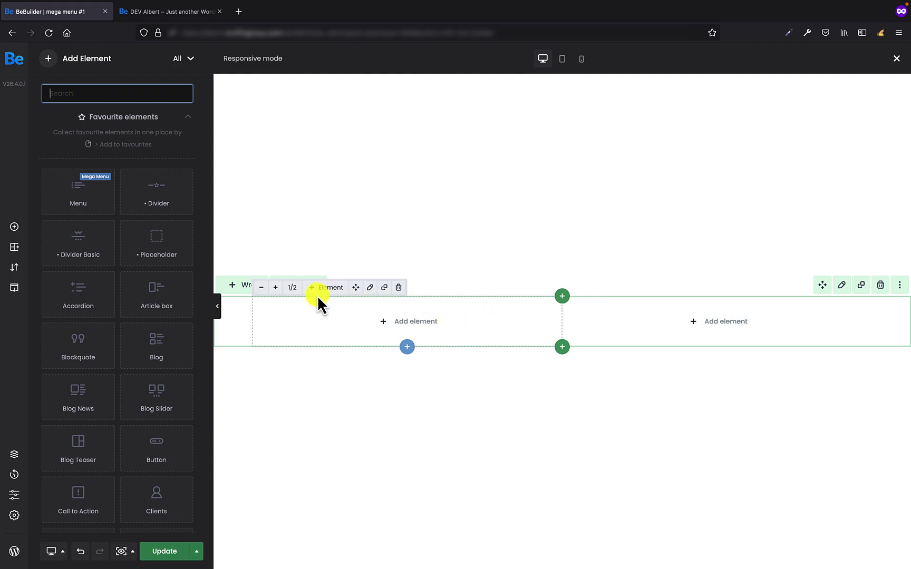
pyautogui.click(261, 287)
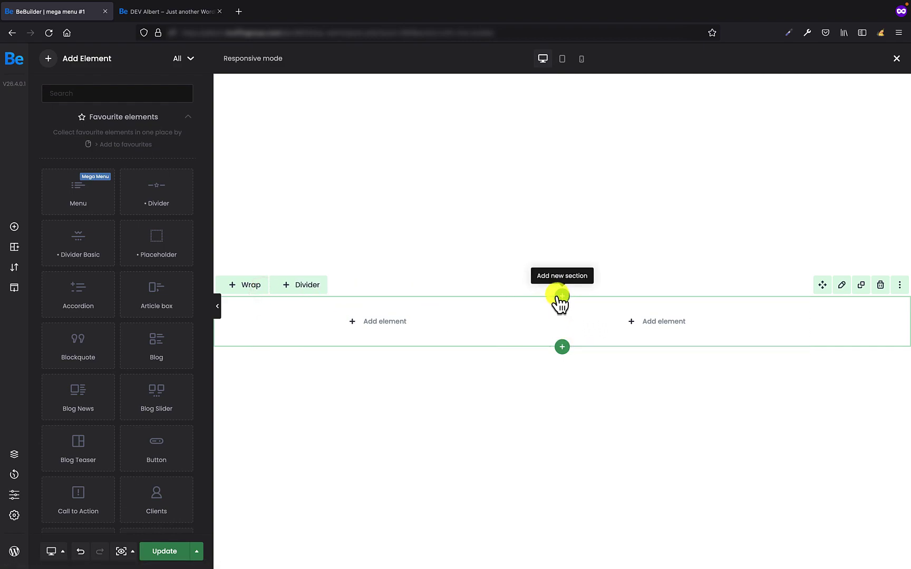
pyautogui.click(523, 288)
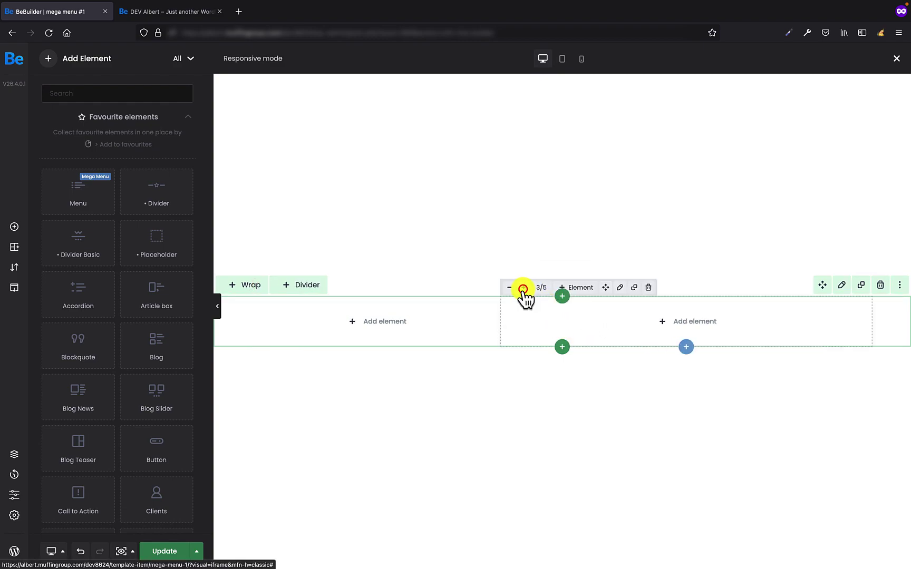
pyautogui.click(260, 313)
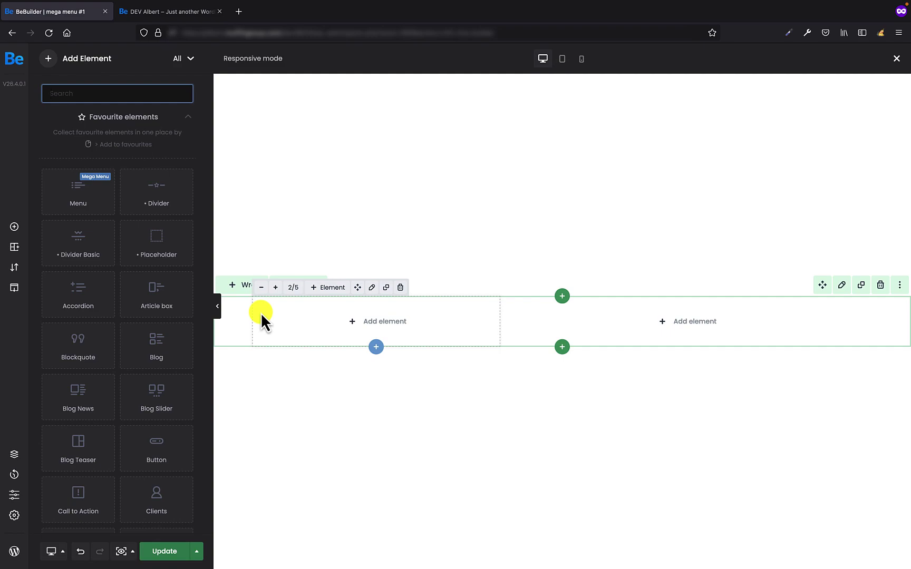
# Set the mega menu's type to Custom with a custom width of 720px
pyautogui.click(16, 496)
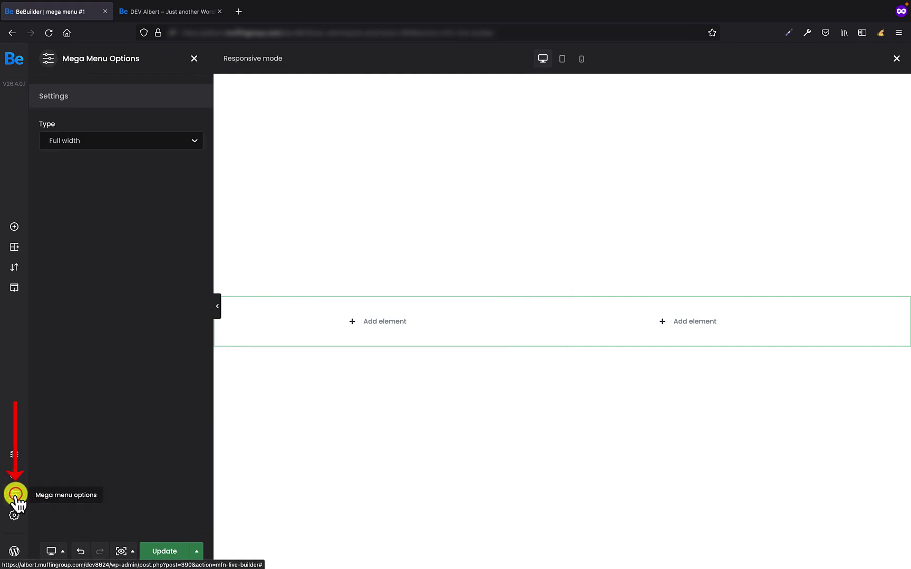
pyautogui.click(80, 141)
pyautogui.click(62, 160)
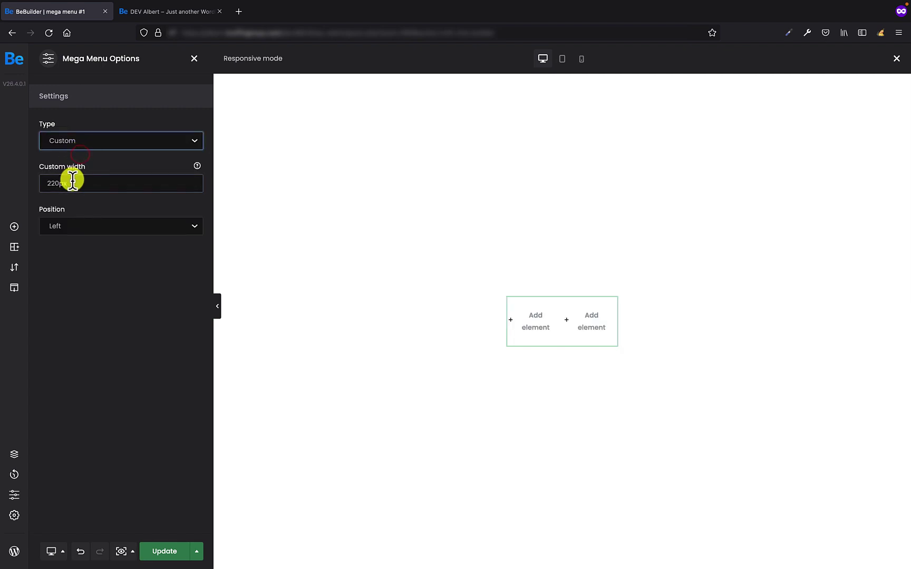
pyautogui.moveTo(74, 182); pyautogui.dragTo(42, 182)
pyautogui.write('7')
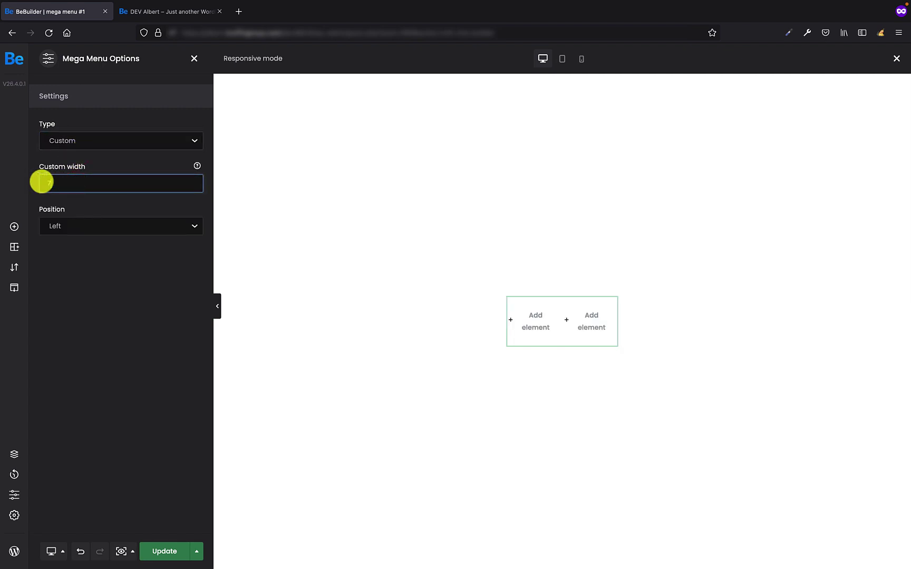
pyautogui.write('20px')
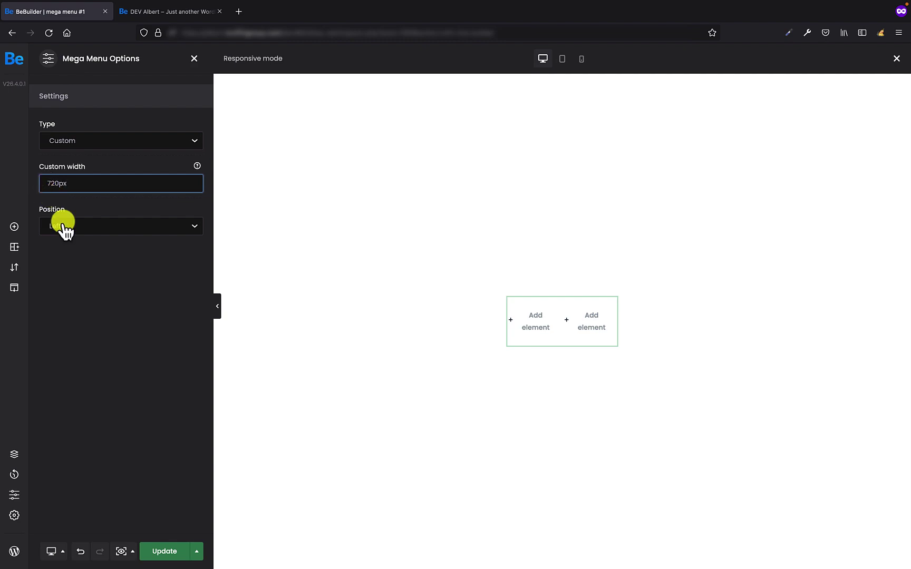
pyautogui.click(159, 251)
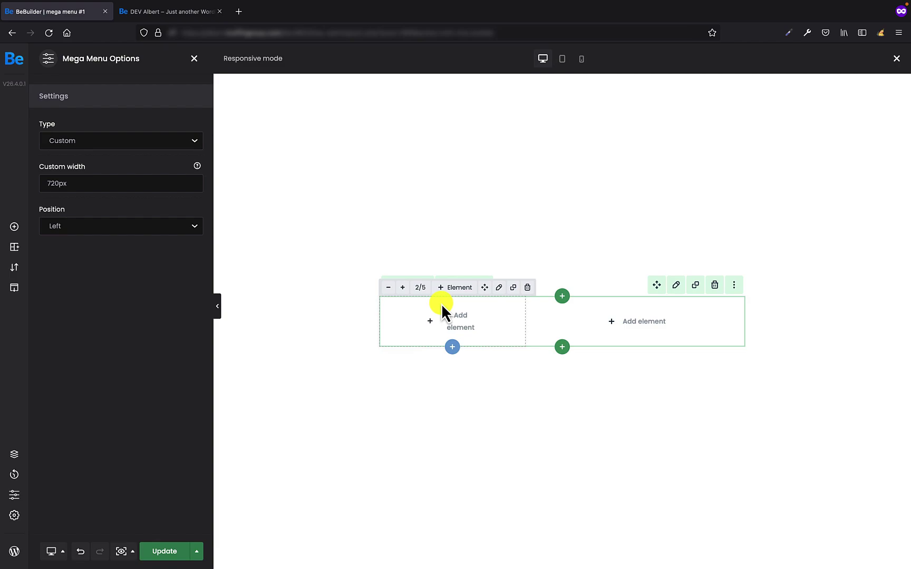
# Add a Menu element to the 2/5 wrap and have it display the Beds subcategories menu
pyautogui.click(11, 227)
pyautogui.moveTo(87, 192); pyautogui.dragTo(441, 318)
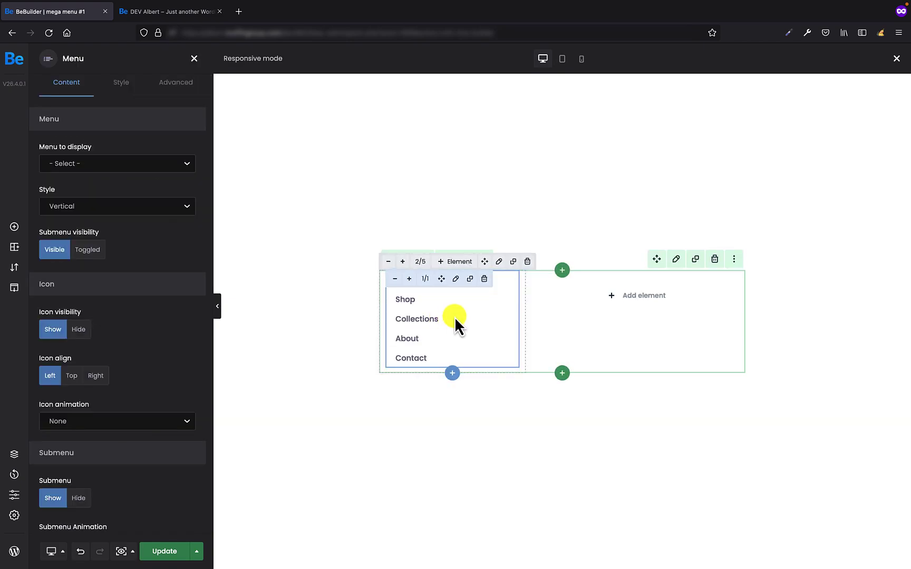
pyautogui.click(113, 164)
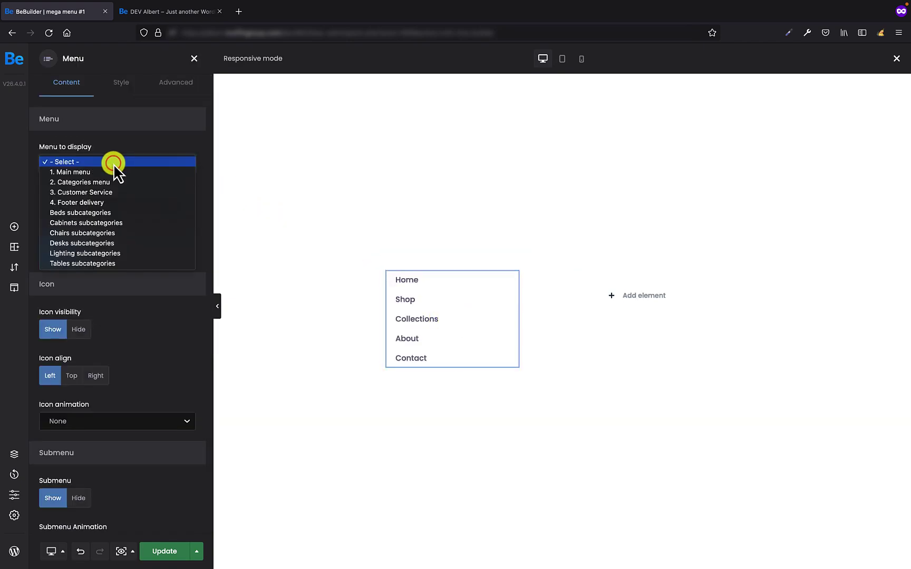
pyautogui.click(103, 213)
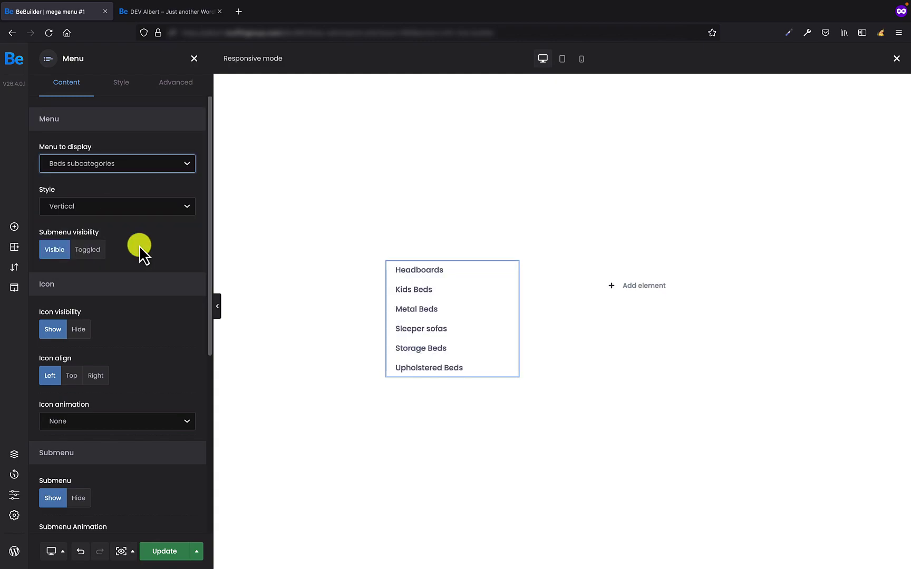
# Set the Menu element's decoration icon to right-open, searching the icon library for "right"
pyautogui.scroll(-5, 156, 298)
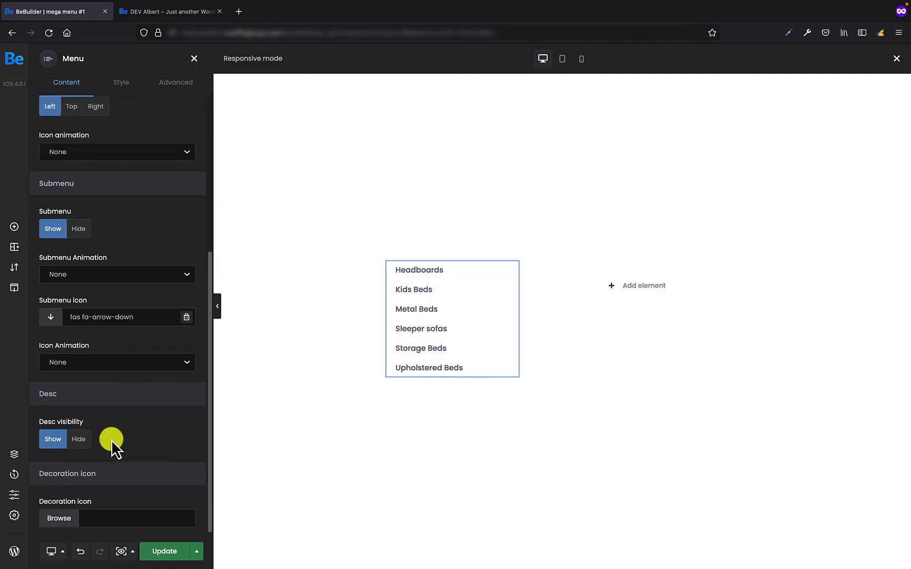
pyautogui.click(58, 518)
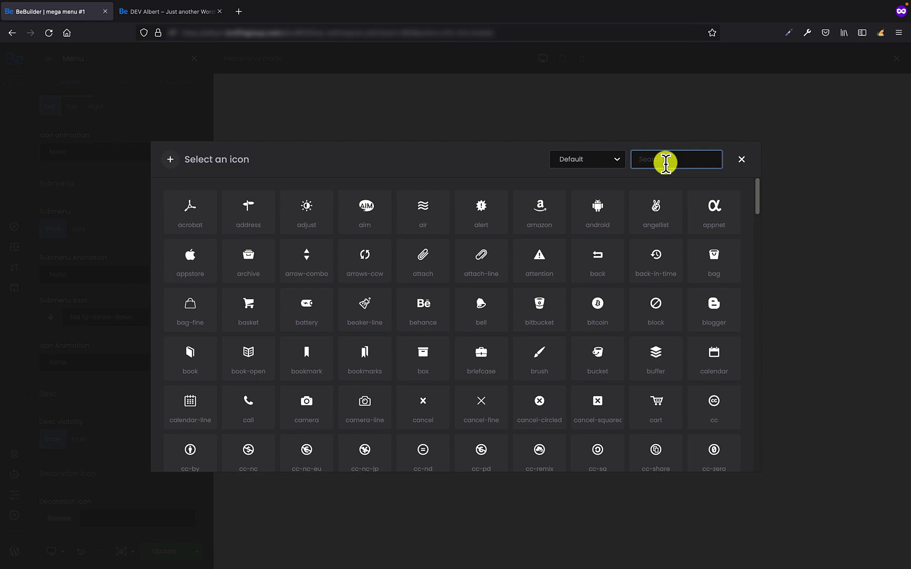
pyautogui.write('right')
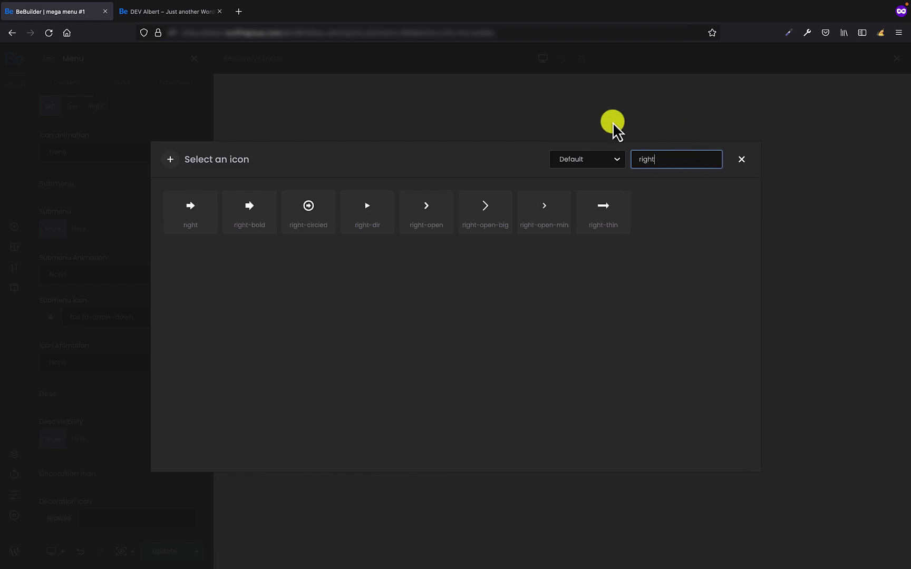
pyautogui.click(428, 205)
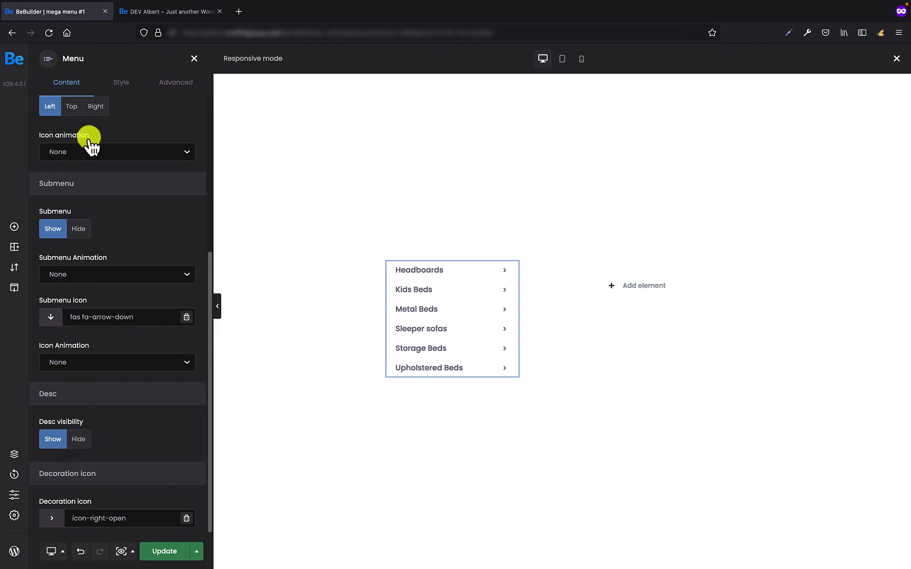
# Set the menu items' padding to 15px on the top and bottom and 0px on the left and right
pyautogui.scroll(5, 126, 121)
pyautogui.click(126, 86)
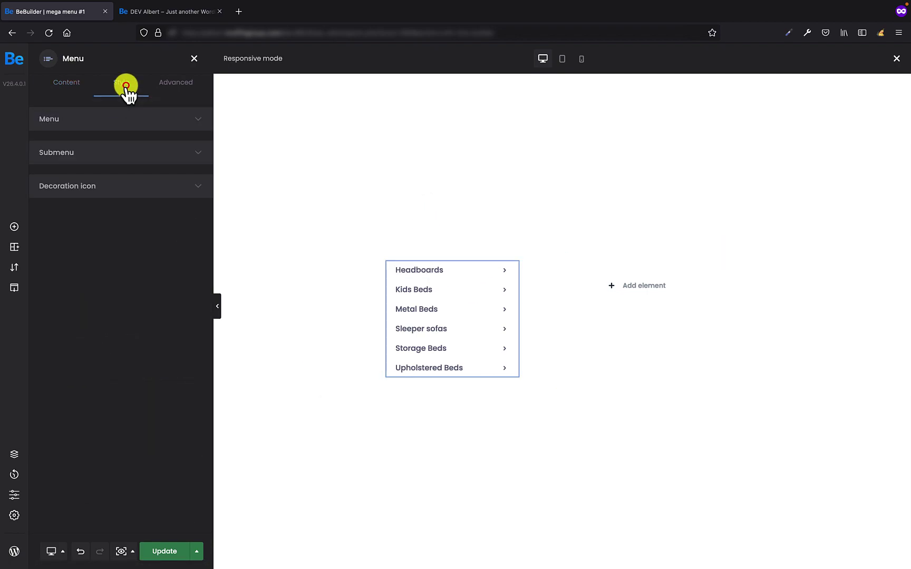
pyautogui.click(176, 122)
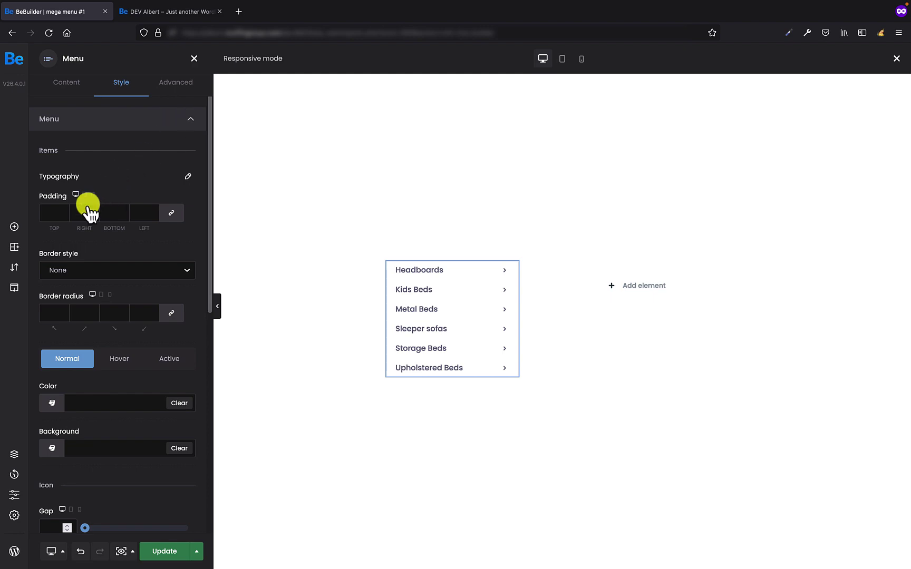
pyautogui.moveTo(53, 213); pyautogui.dragTo(61, 218)
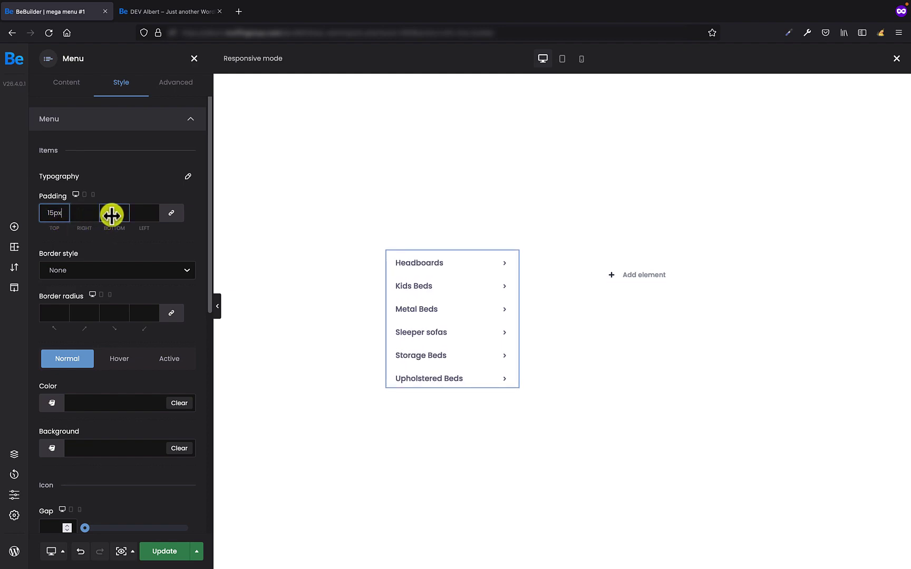
pyautogui.moveTo(113, 215); pyautogui.dragTo(84, 218)
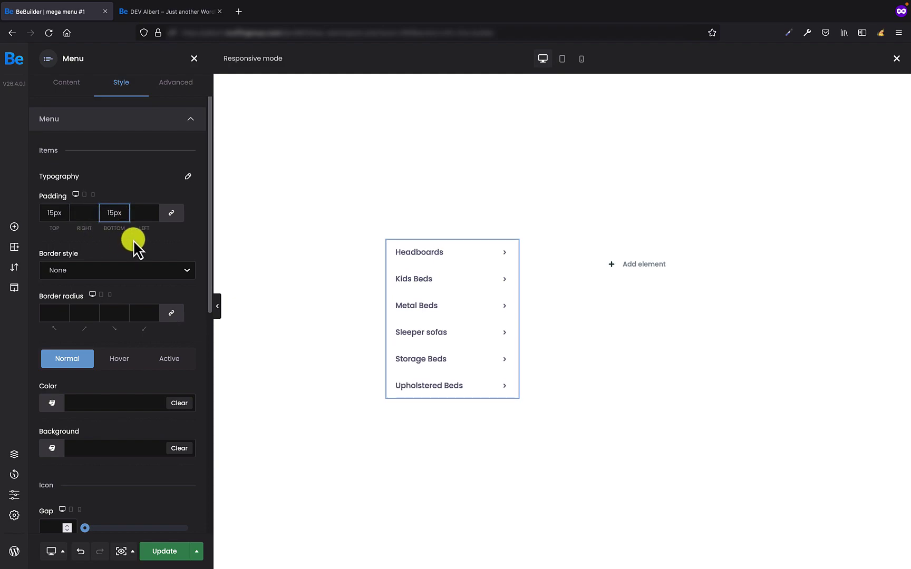
pyautogui.click(78, 212)
pyautogui.write('0')
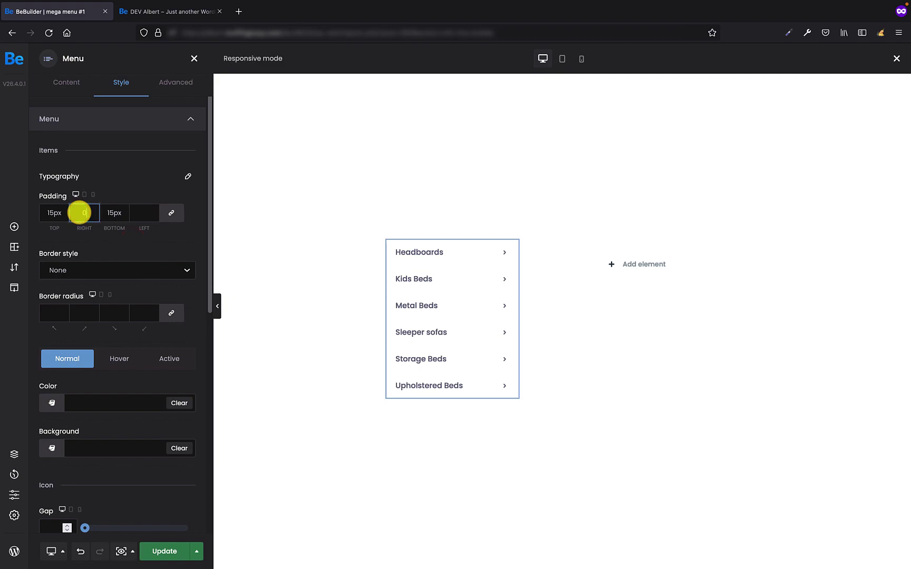
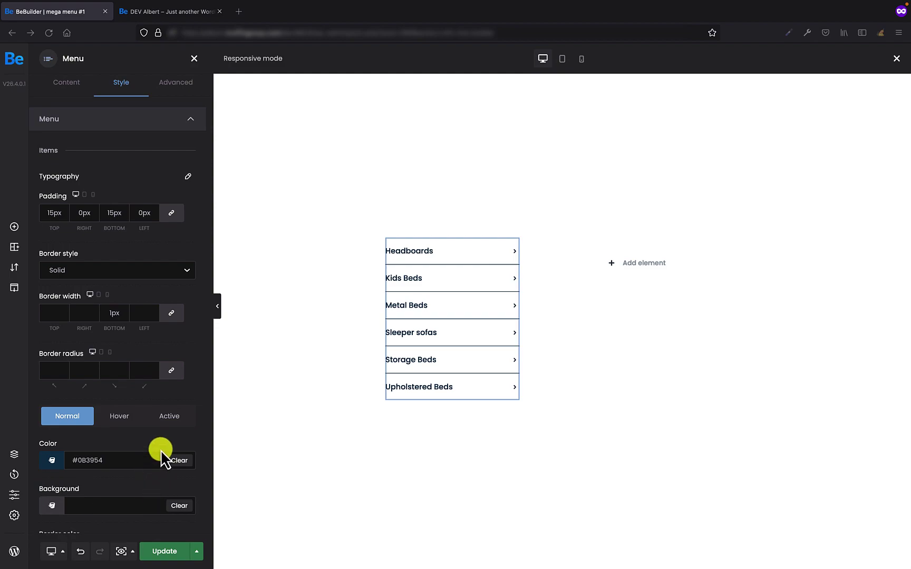
# Set the border color of the menu items' normal state to #ECECEC
pyautogui.tripleClick(199, 475)
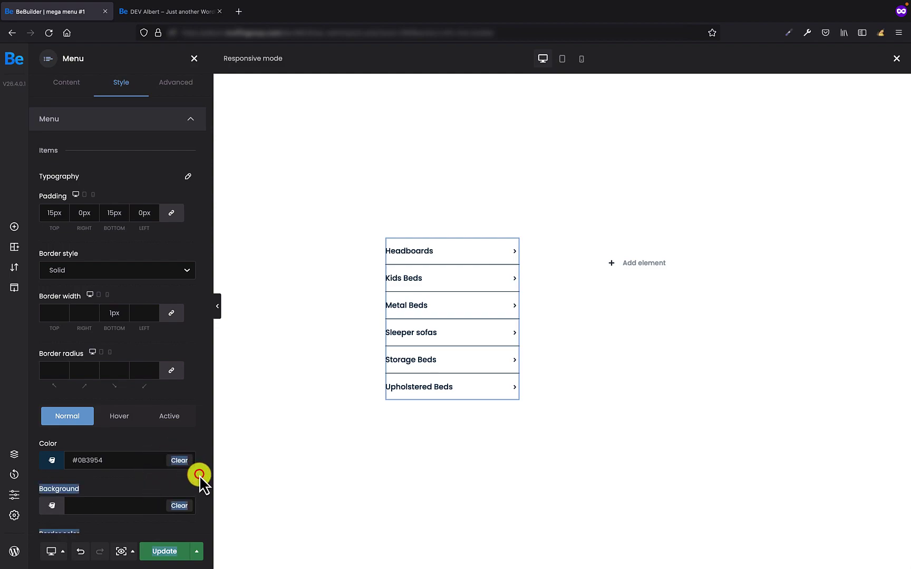
pyautogui.click(165, 480)
pyautogui.scroll(-5, 164, 480)
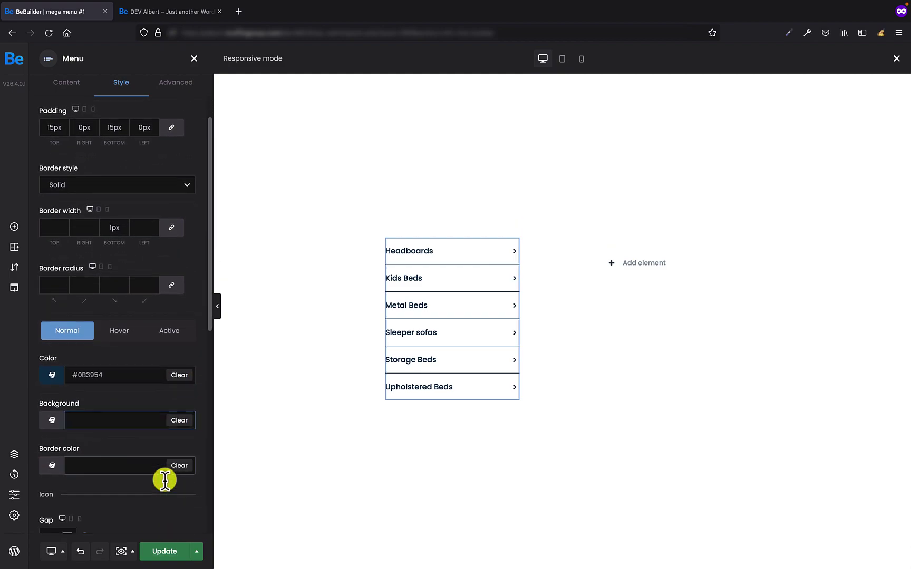
pyautogui.click(108, 419)
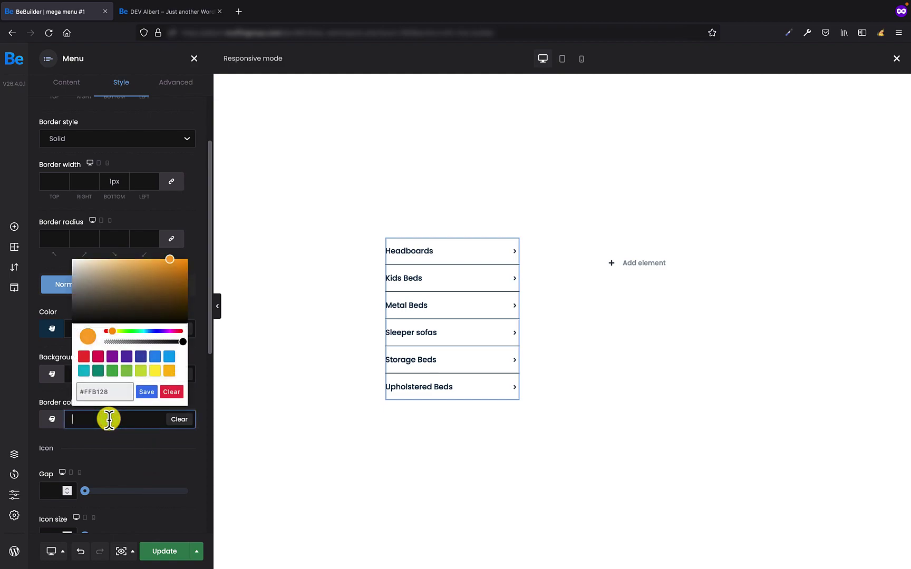
pyautogui.write('#ECECEC')
pyautogui.click(207, 394)
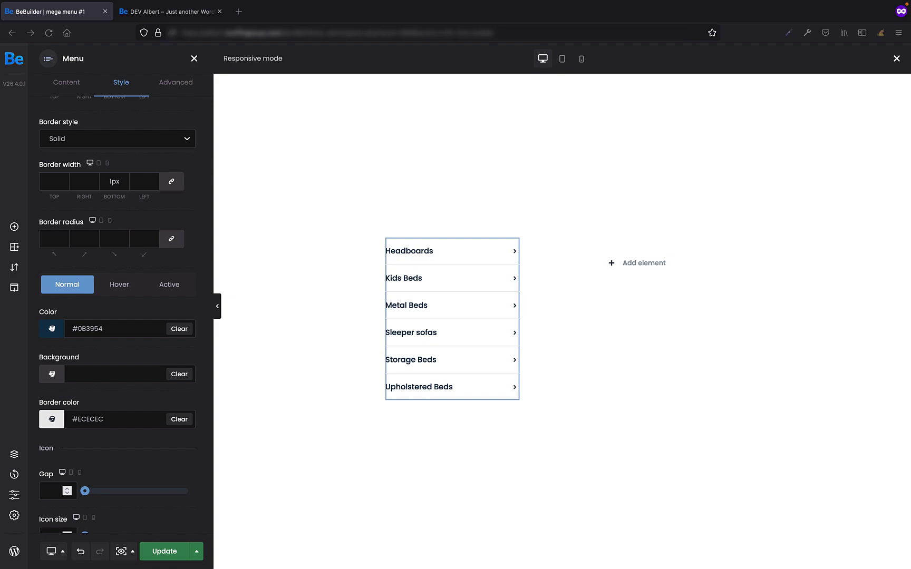
# Style the Menu element's decoration icon with the normal color #DBDBDB and an icon size of 15
pyautogui.scroll(-7, 129, 425)
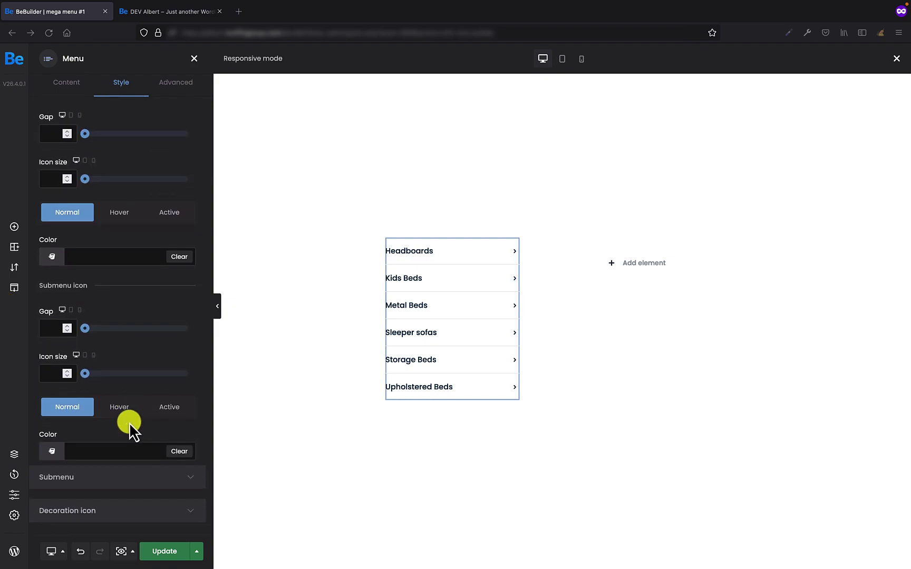
pyautogui.click(98, 508)
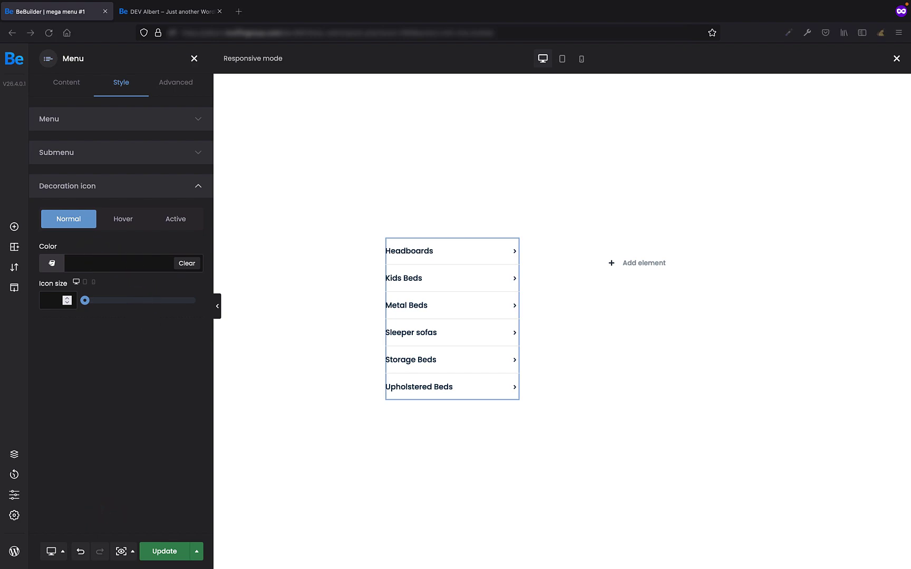
pyautogui.click(92, 269)
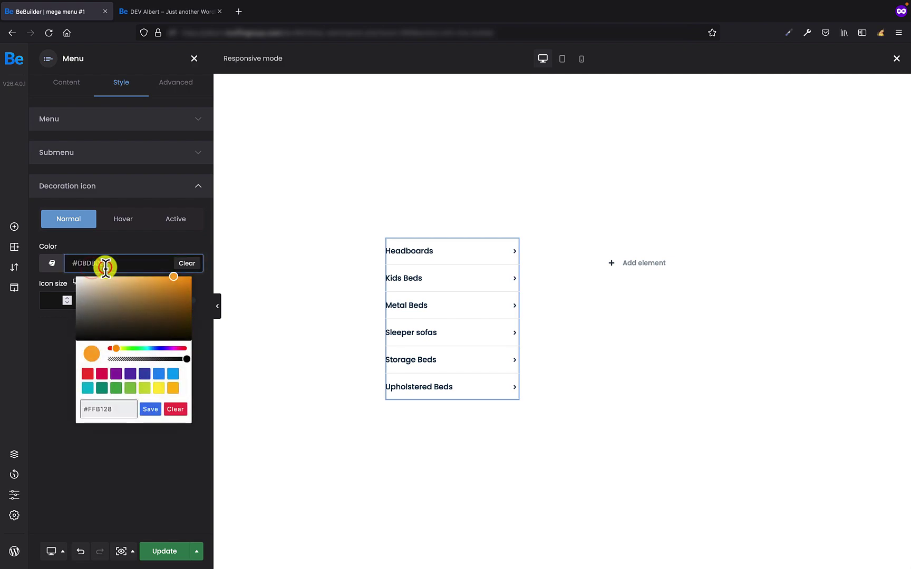
pyautogui.click(206, 313)
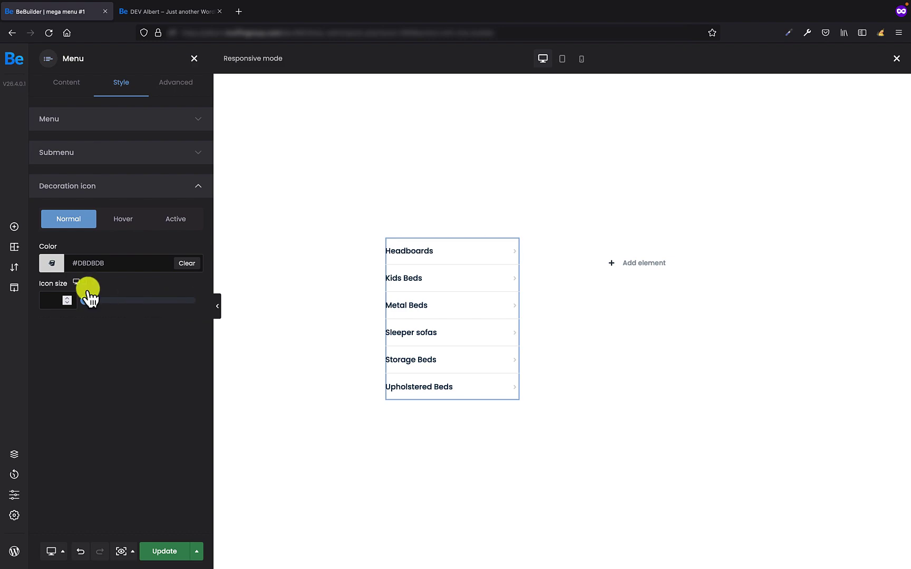
pyautogui.moveTo(87, 297); pyautogui.dragTo(106, 303)
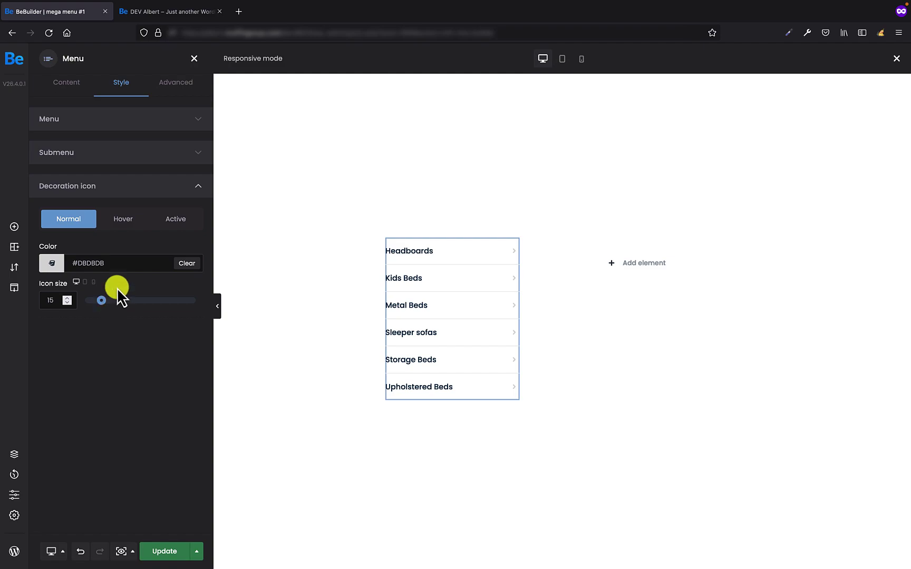
# Check how the header navigation looks on the furniture site's homepage, and return to BeBuilder
pyautogui.click(183, 12)
pyautogui.moveTo(349, 122)
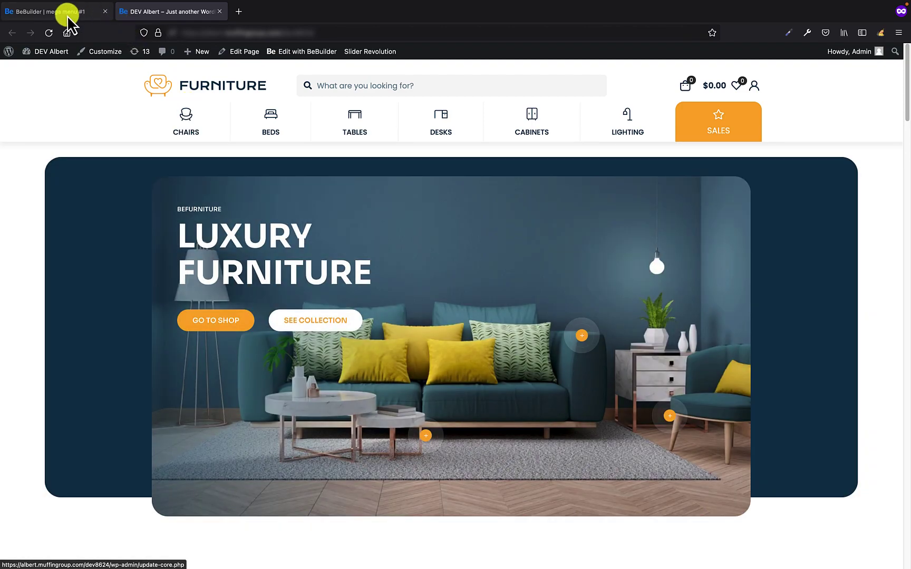
pyautogui.click(47, 11)
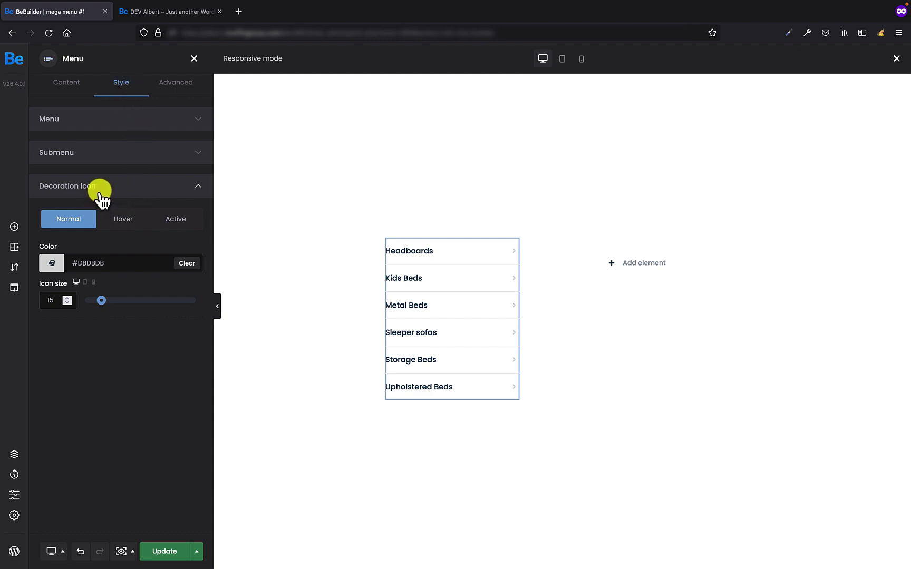
# Set the decoration icon's hover color to #FFB128
pyautogui.click(119, 221)
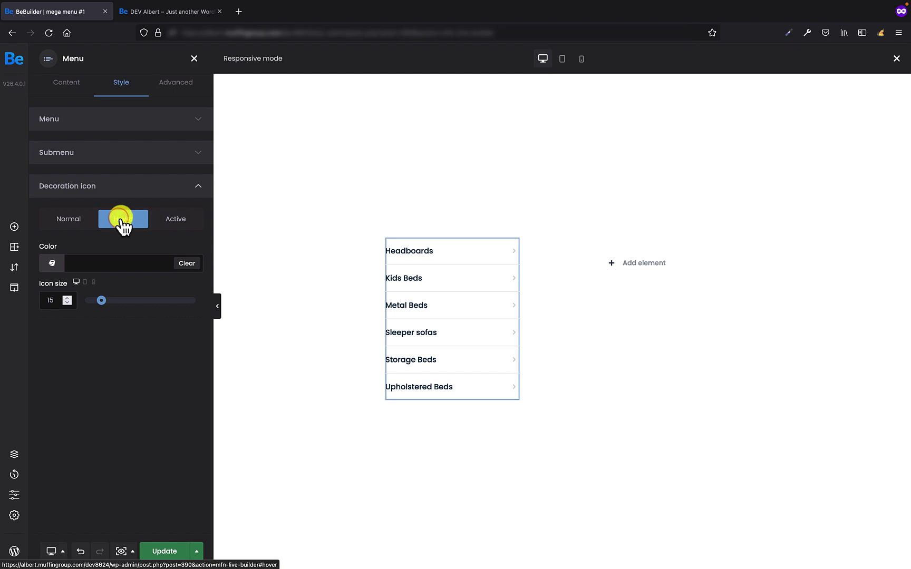
pyautogui.click(101, 262)
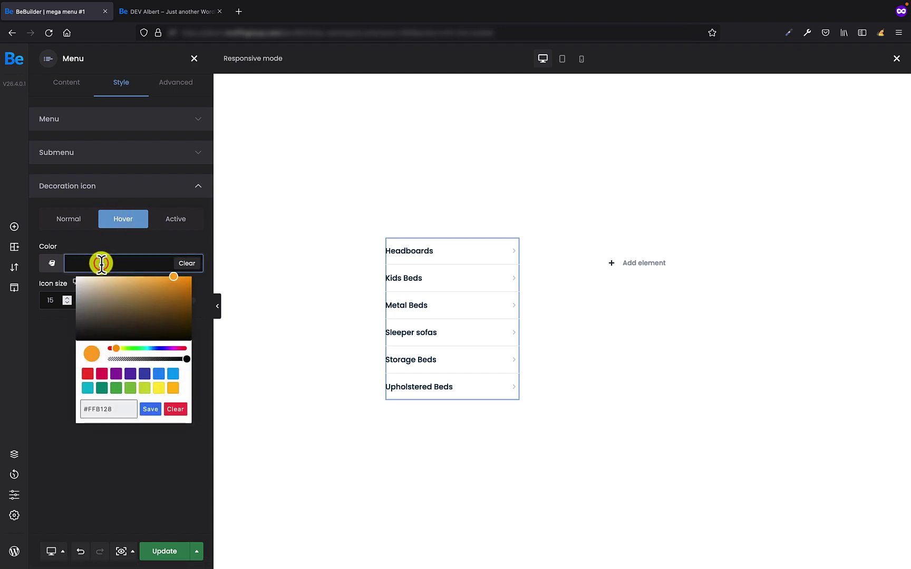
pyautogui.click(208, 305)
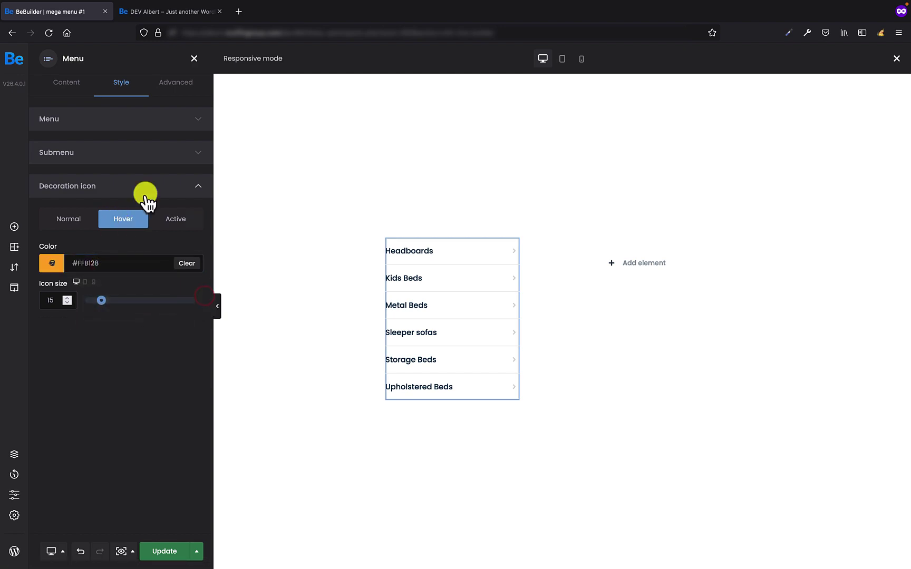
# Set the hover text color of the menu items to #FFB128
pyautogui.click(137, 121)
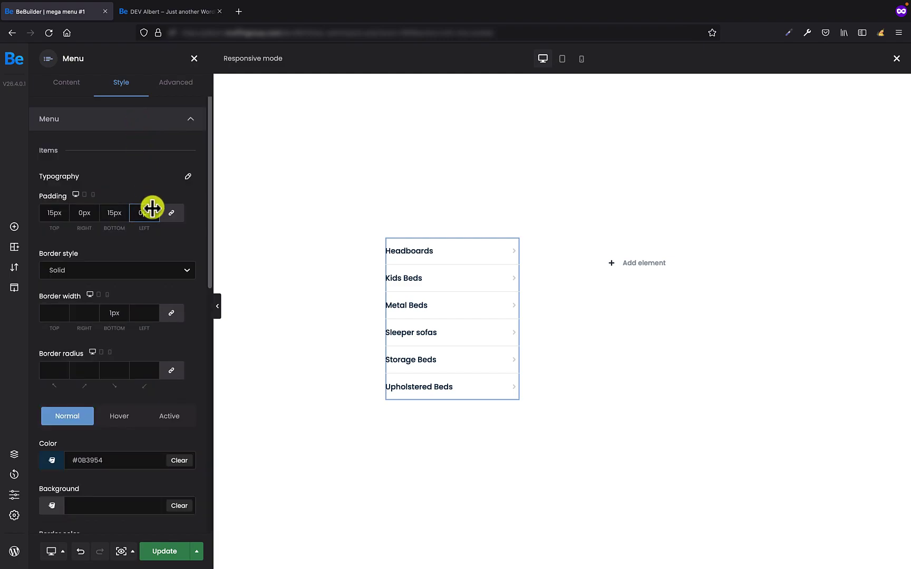
pyautogui.scroll(-5, 135, 211)
pyautogui.click(126, 186)
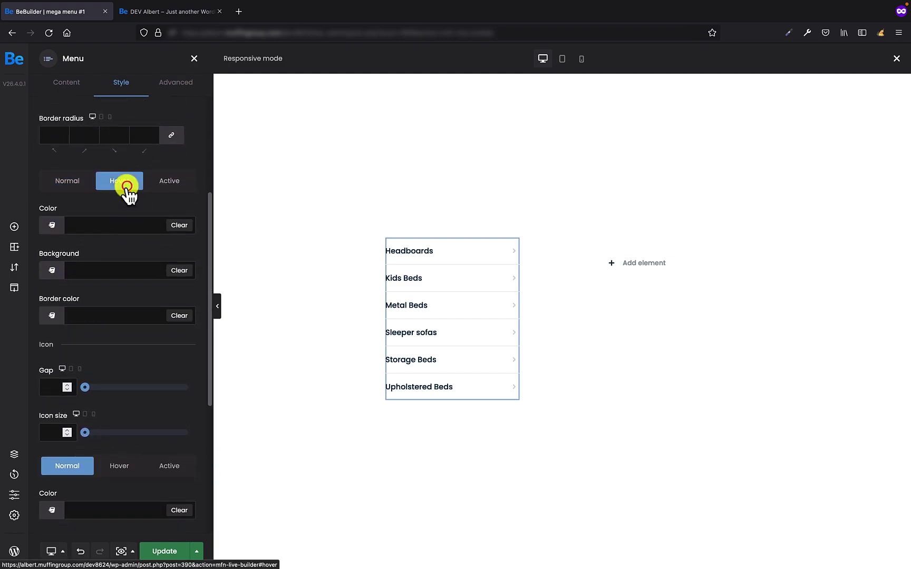
pyautogui.click(105, 224)
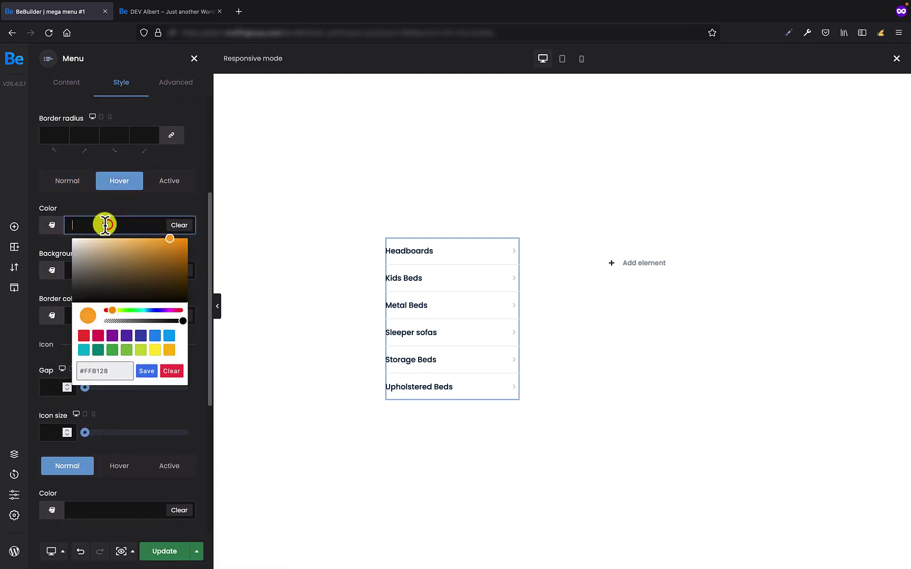
pyautogui.click(204, 214)
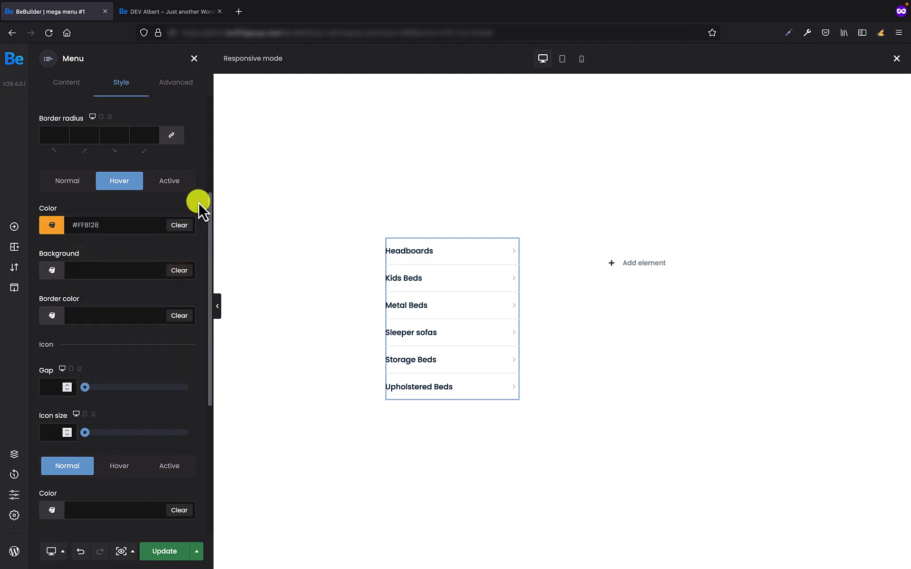
pyautogui.scroll(-1, 197, 195)
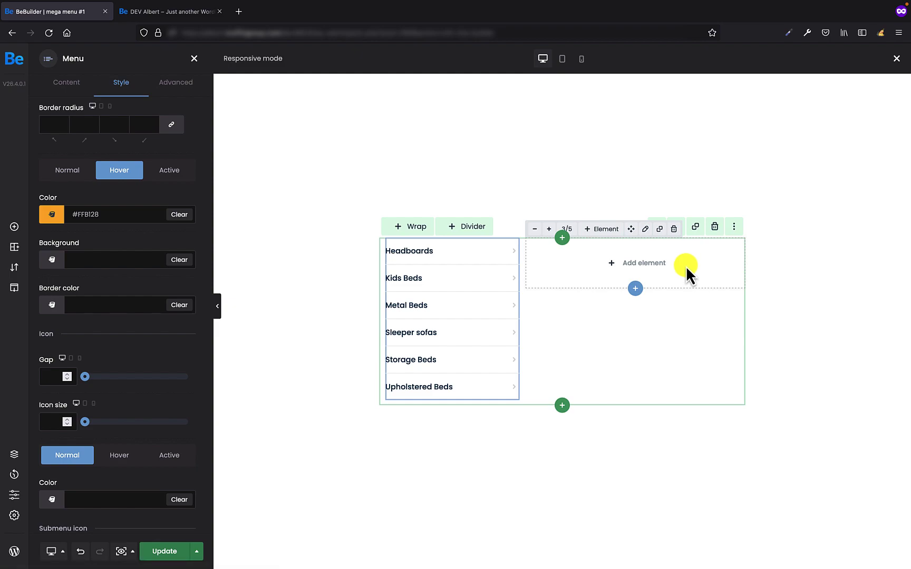
# Give the empty 3/5 wrap a #F5F5F5 background color
pyautogui.click(644, 230)
pyautogui.click(122, 91)
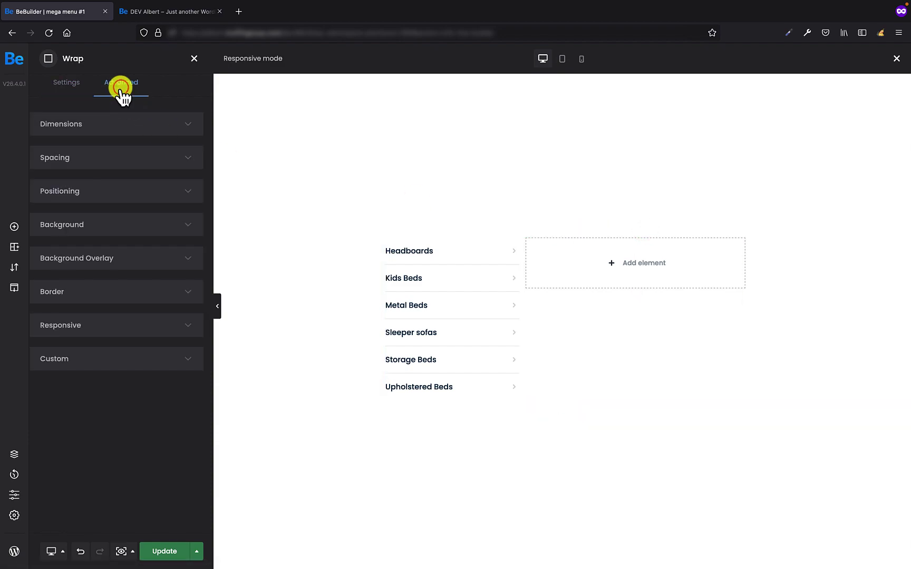
pyautogui.click(108, 224)
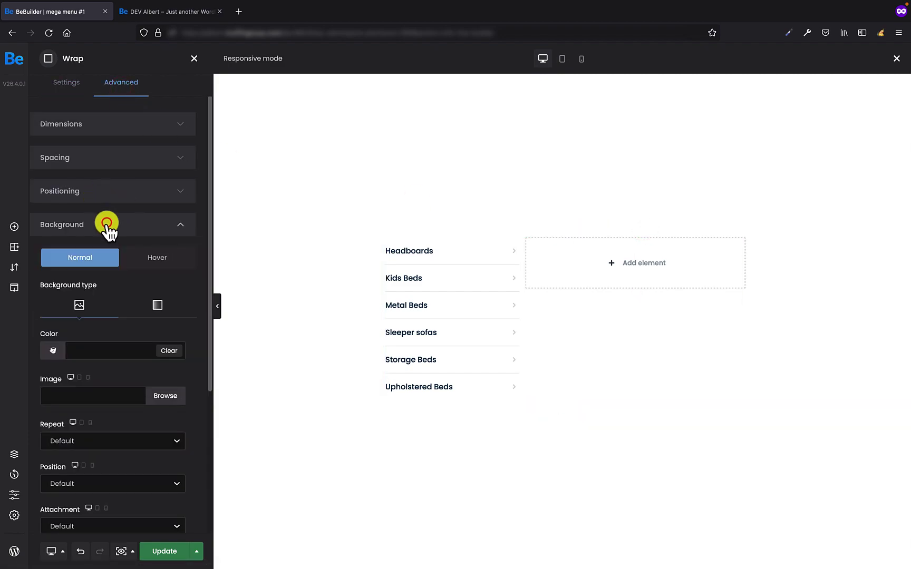
pyautogui.click(104, 350)
pyautogui.write('#F5F5F5')
pyautogui.click(198, 352)
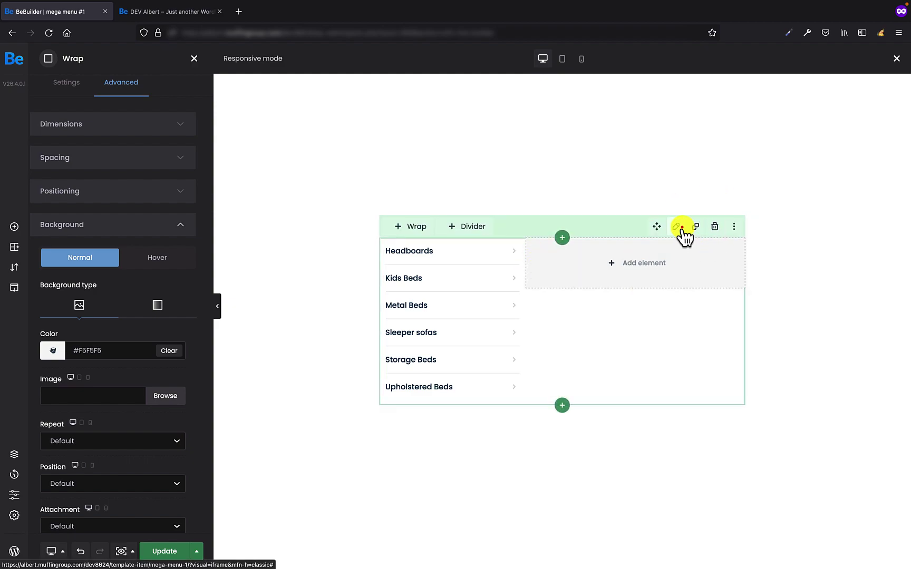
# Set the section's wraps vertical spacing so that both wraps stretch to equal height
pyautogui.click(679, 228)
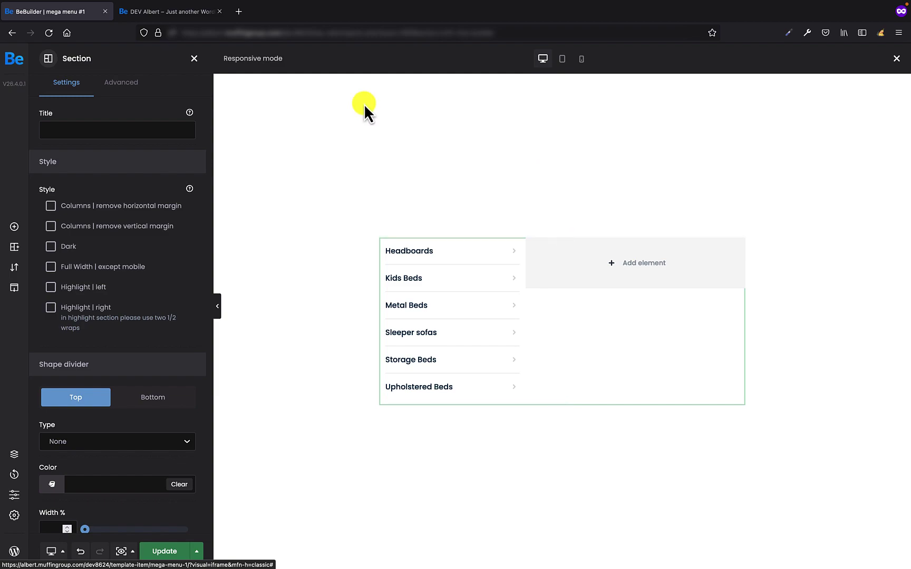
pyautogui.click(125, 83)
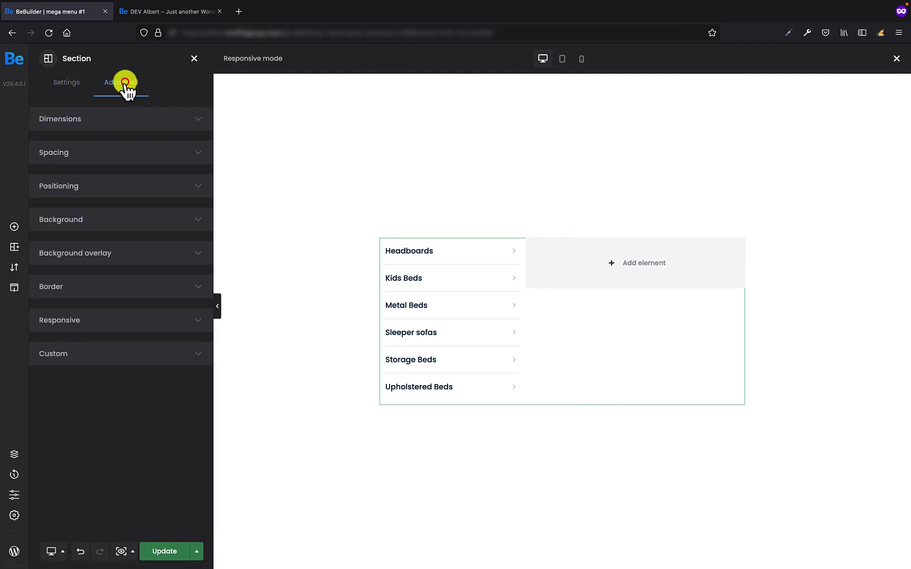
pyautogui.click(102, 187)
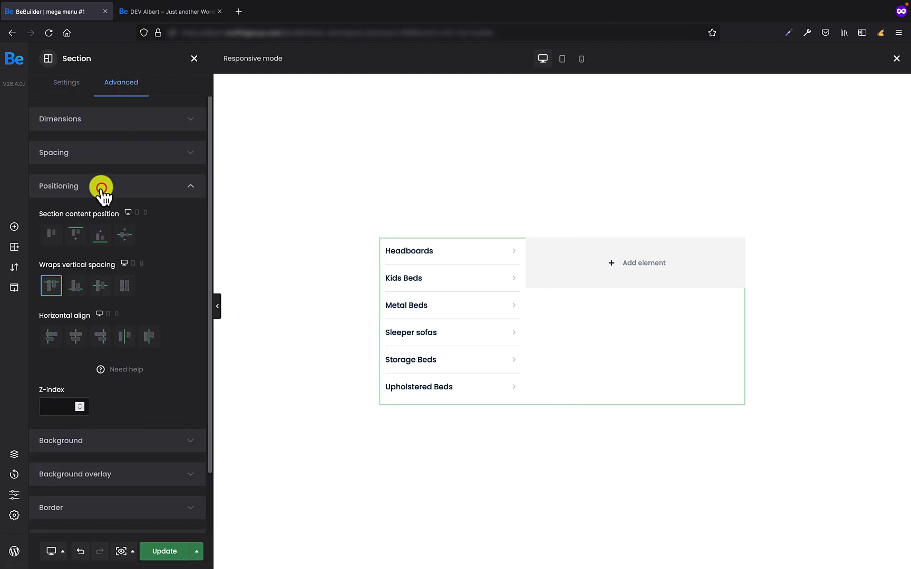
pyautogui.click(127, 287)
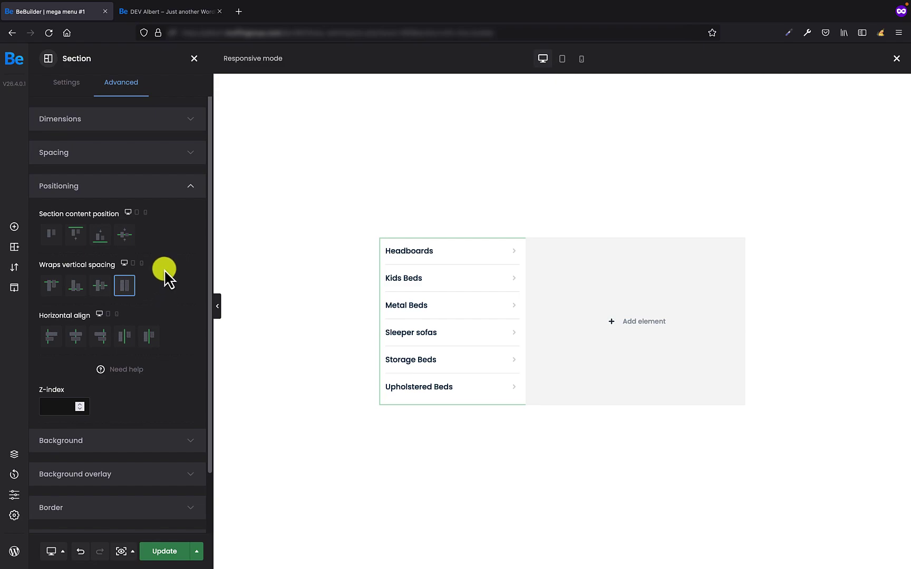
# Search the elements for "head" and add a Heading element to the 3/5 wrap
pyautogui.click(15, 227)
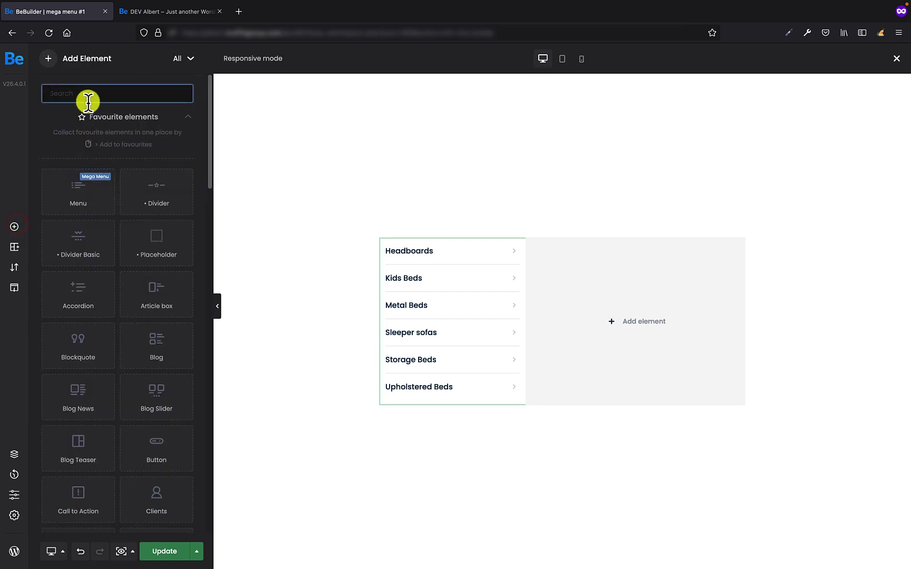
pyautogui.write('head')
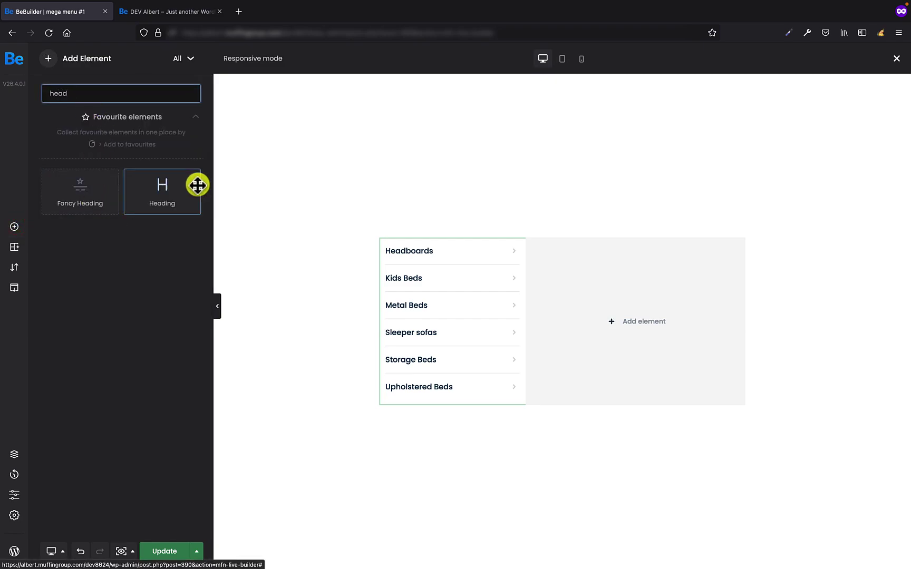
pyautogui.moveTo(161, 189); pyautogui.dragTo(589, 271)
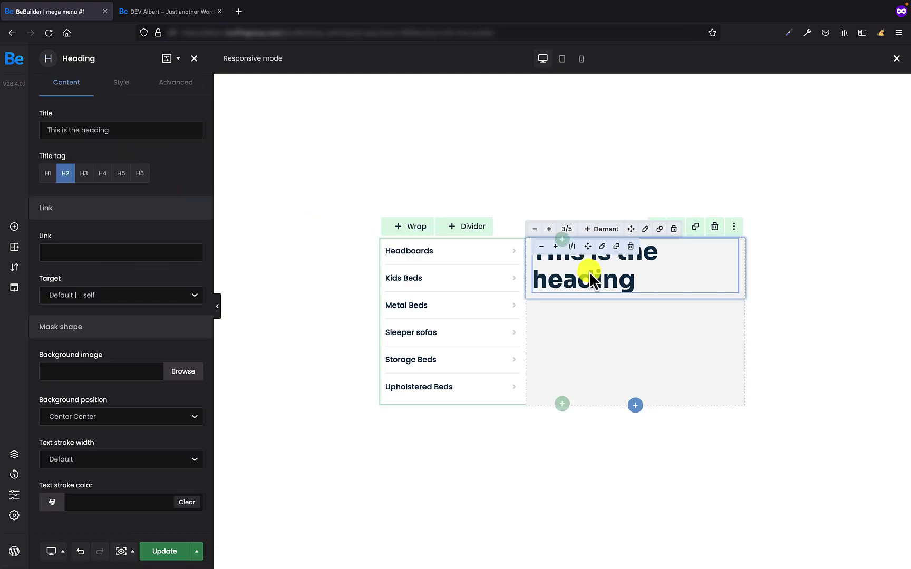
# Set the heading's title to "WE RECOMMEND" and its title tag to H6
pyautogui.tripleClick(154, 132)
pyautogui.write('WE RECOMMEND')
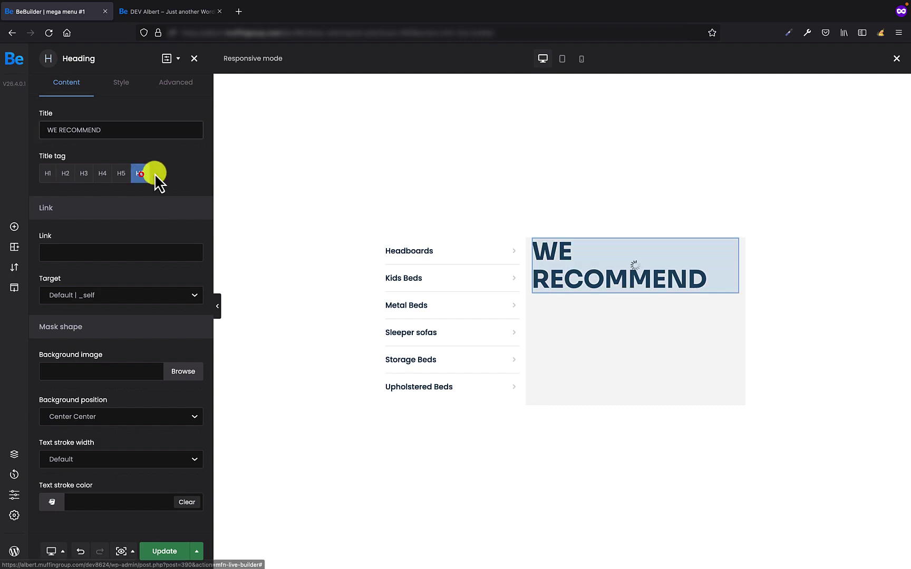
pyautogui.click(142, 173)
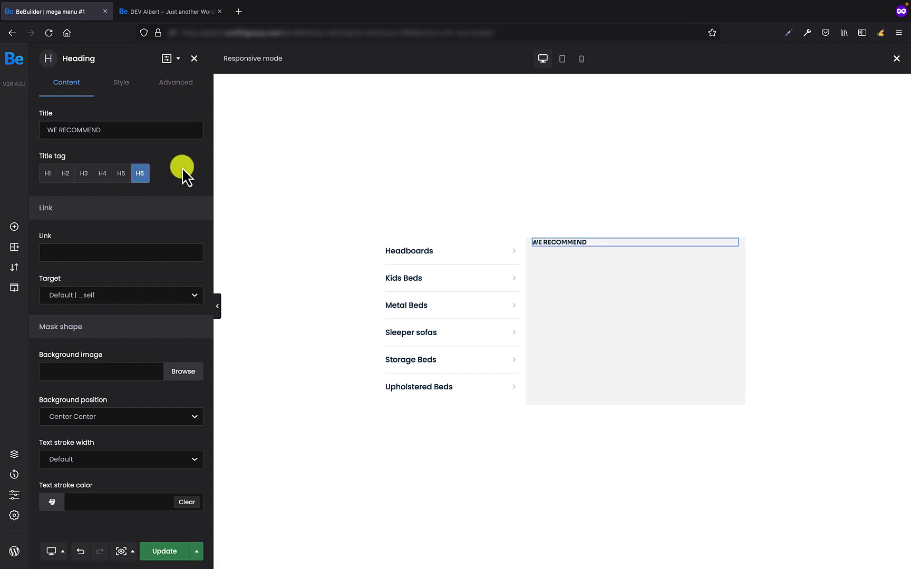
# Set the WE RECOMMEND heading's text color to #1389BC
pyautogui.click(123, 85)
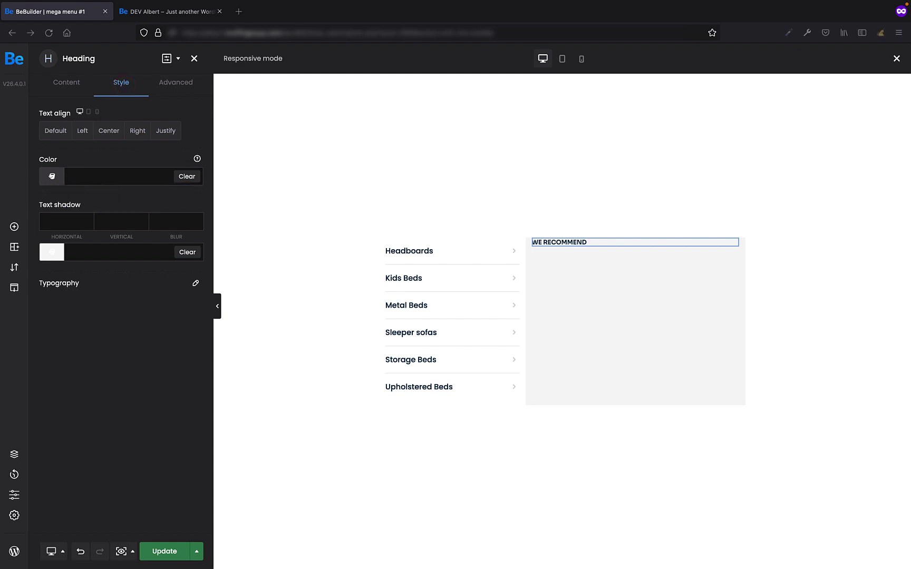
pyautogui.click(104, 176)
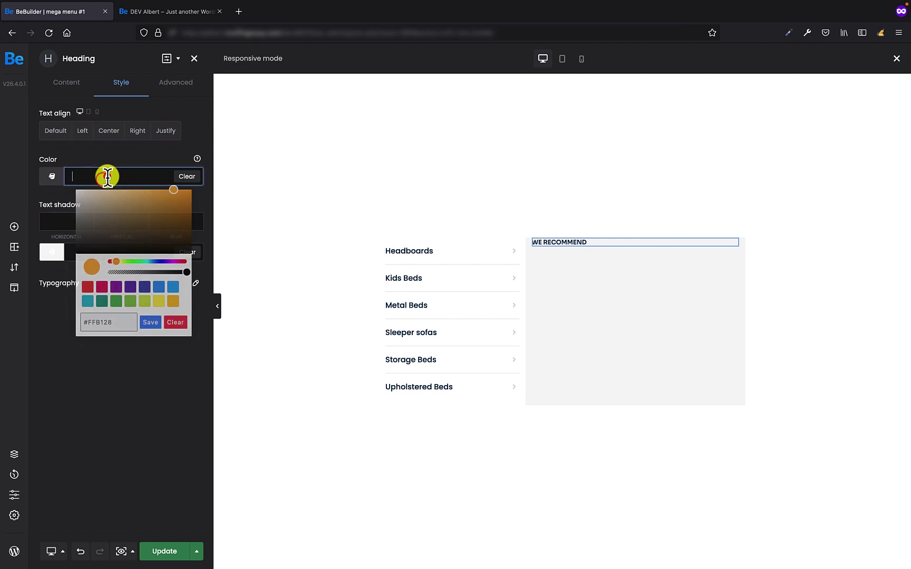
pyautogui.click(211, 203)
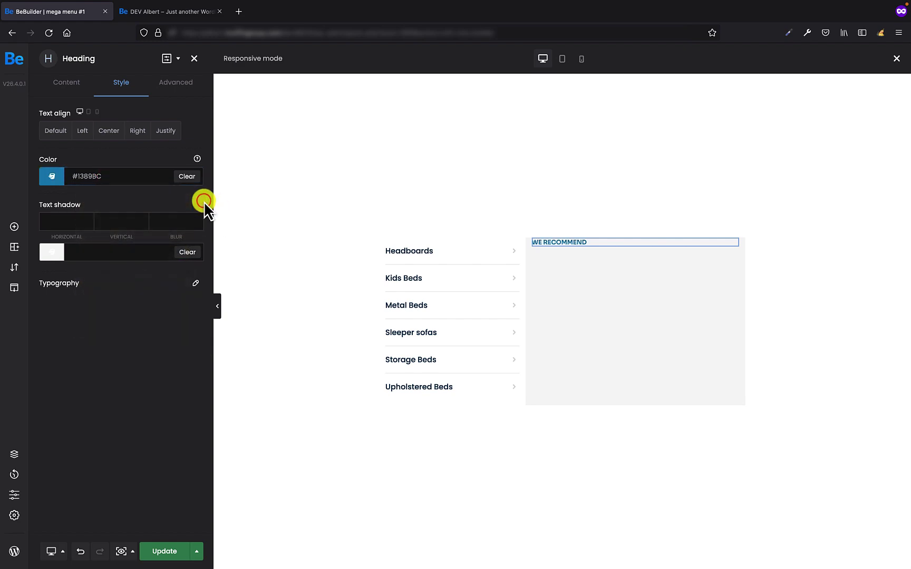
# Set the WE RECOMMEND heading's typography to a 15 px size and an 18 px line height
pyautogui.click(189, 283)
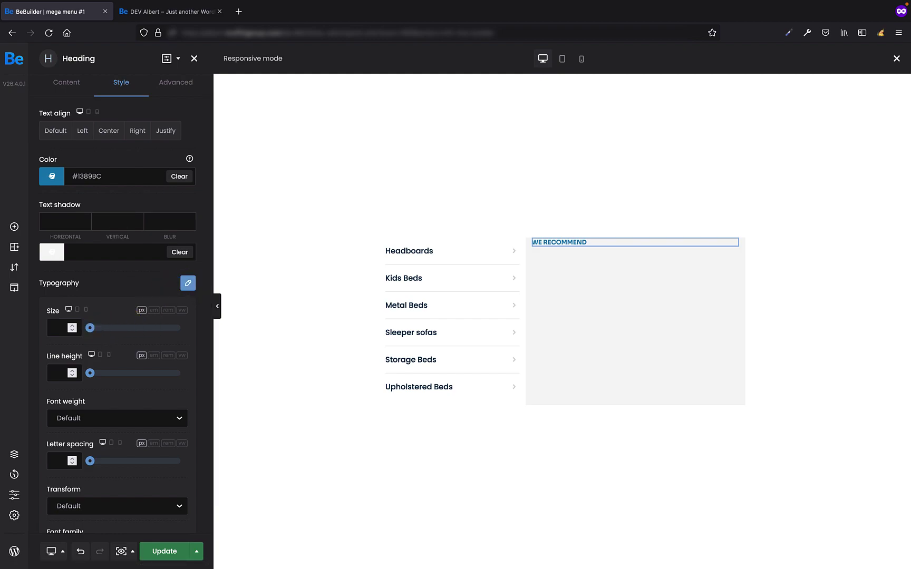
pyautogui.moveTo(88, 328); pyautogui.dragTo(106, 334)
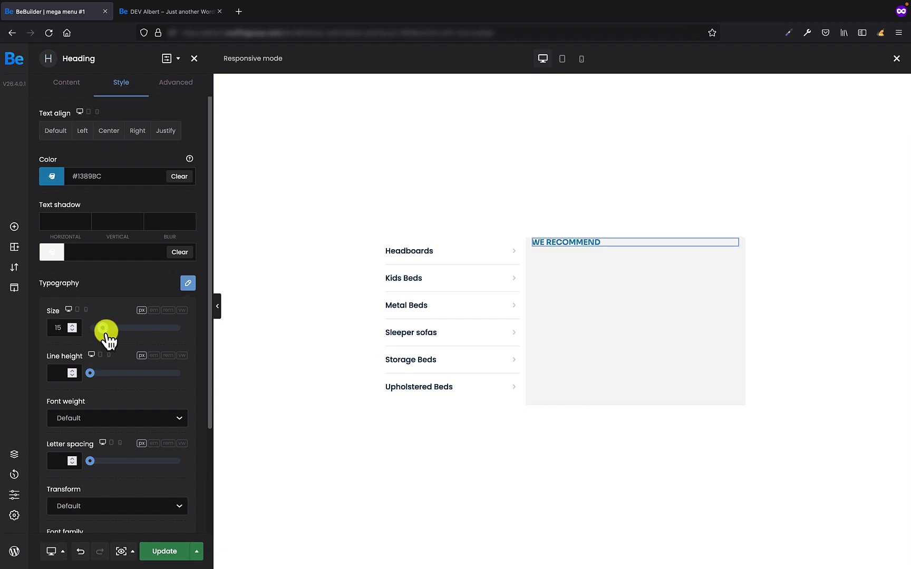
pyautogui.click(93, 374)
pyautogui.moveTo(93, 373); pyautogui.dragTo(112, 376)
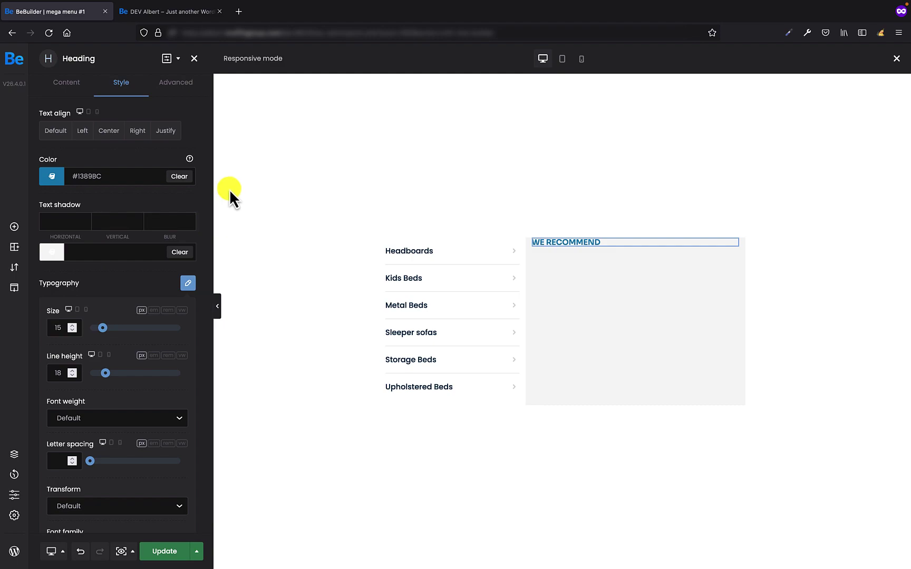
# Add a Column Text element below the WE RECOMMEND heading and replace its content with "Modern grey sofa"
pyautogui.click(14, 226)
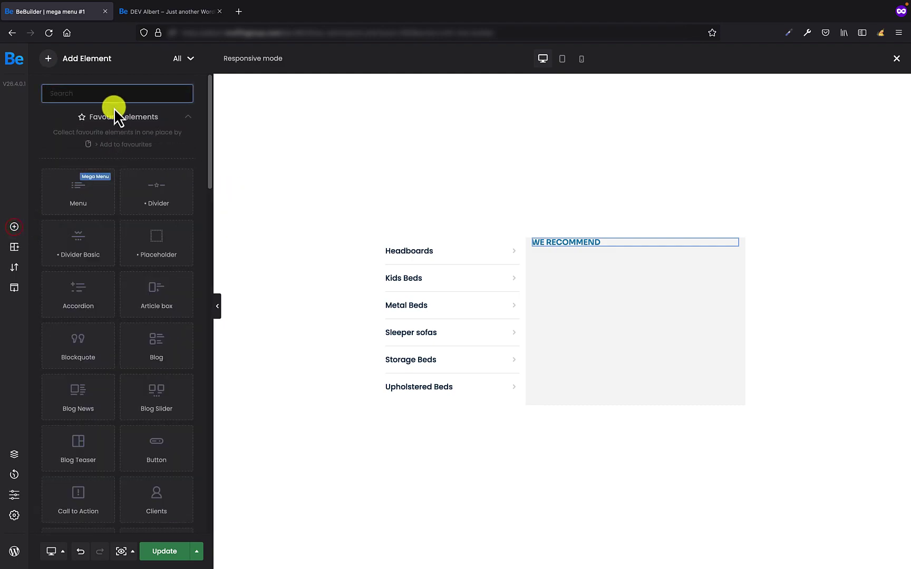
pyautogui.write('col')
pyautogui.moveTo(86, 204); pyautogui.dragTo(553, 270)
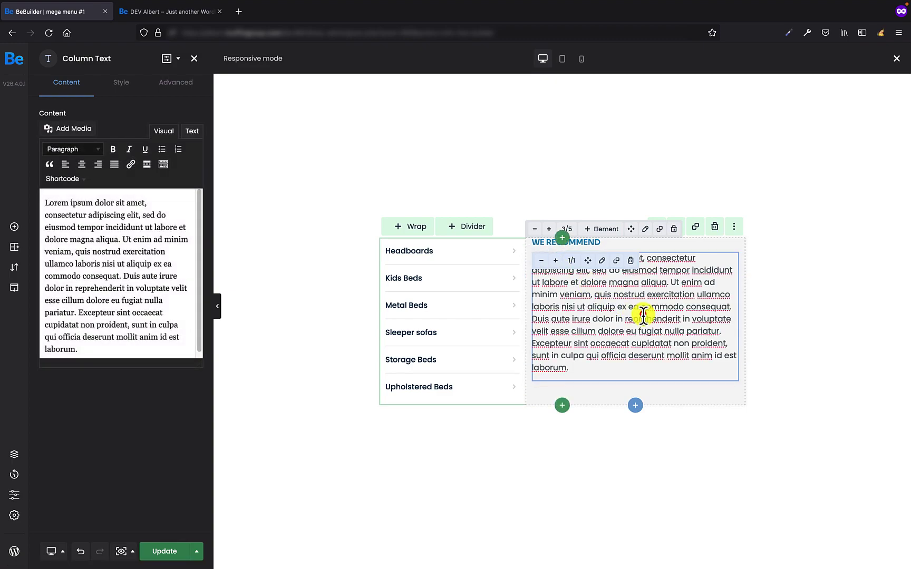
pyautogui.hotkey('ctrl', 'a')
pyautogui.write('Modern grey sofa')
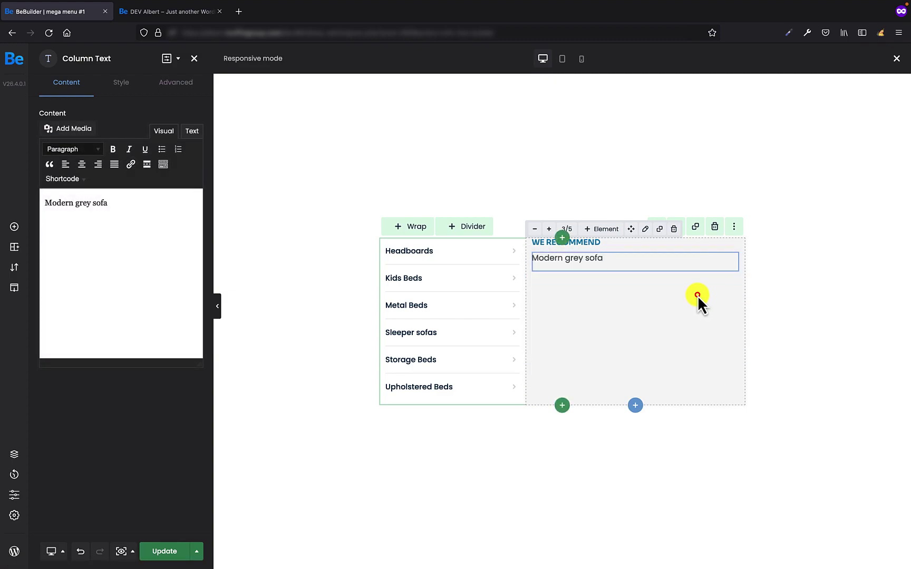
pyautogui.click(697, 295)
pyautogui.click(652, 262)
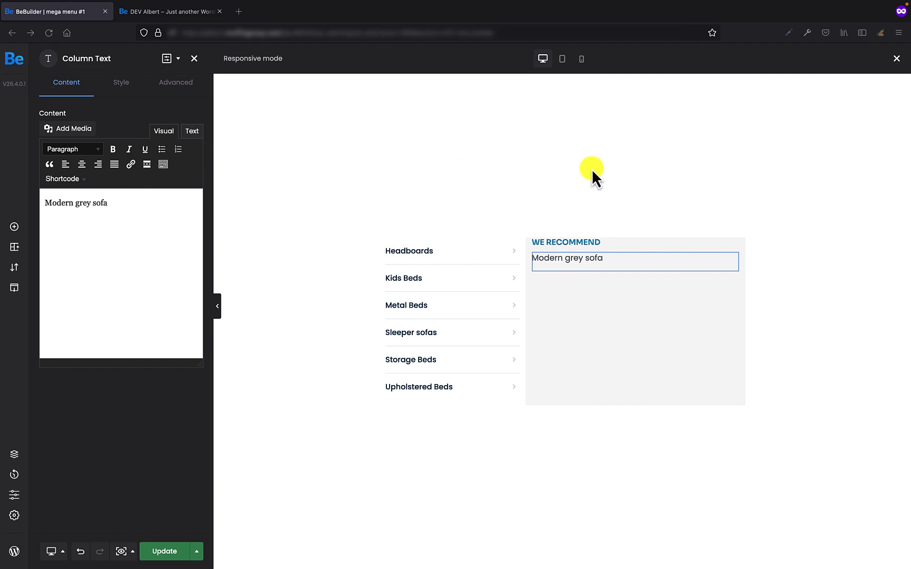
# Set the "Modern grey sofa" text color to #0B3954
pyautogui.click(639, 264)
pyautogui.click(119, 89)
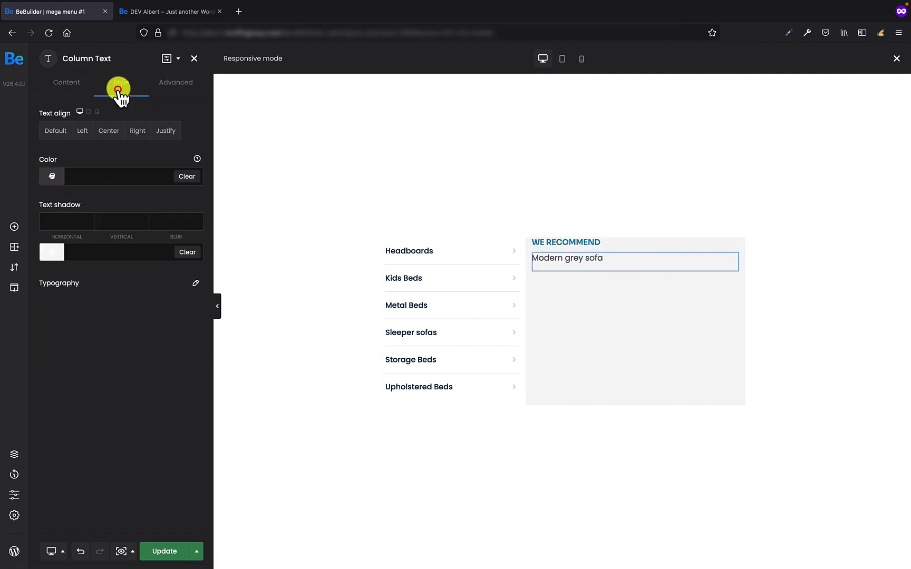
pyautogui.click(115, 177)
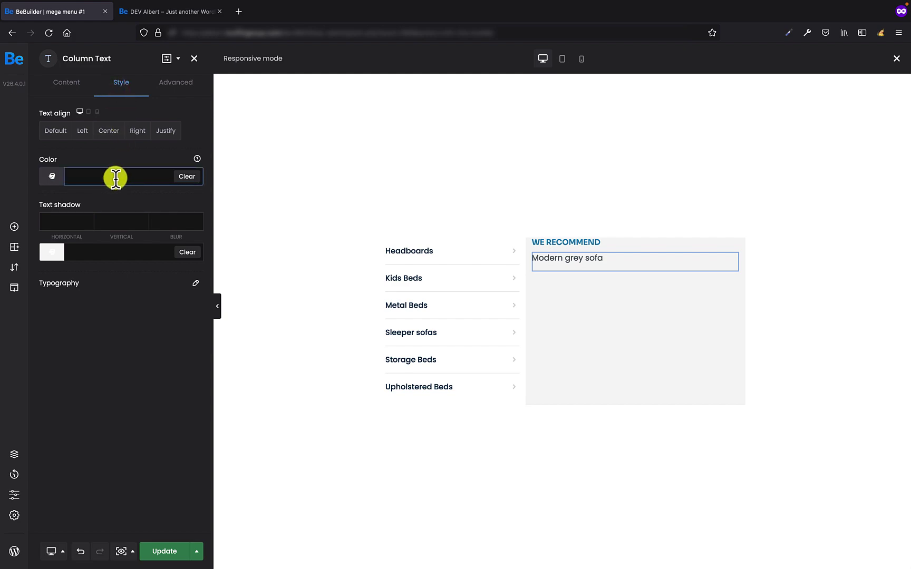
pyautogui.write('#0B3954')
pyautogui.click(201, 198)
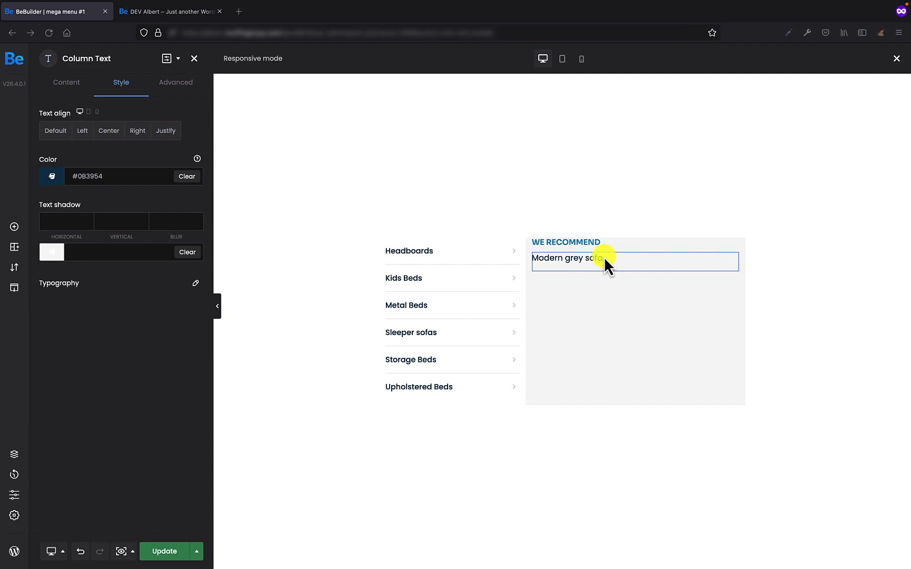
# Set the "Modern grey sofa" typography to size 20 px, line height 26 px and font weight 500
pyautogui.click(196, 284)
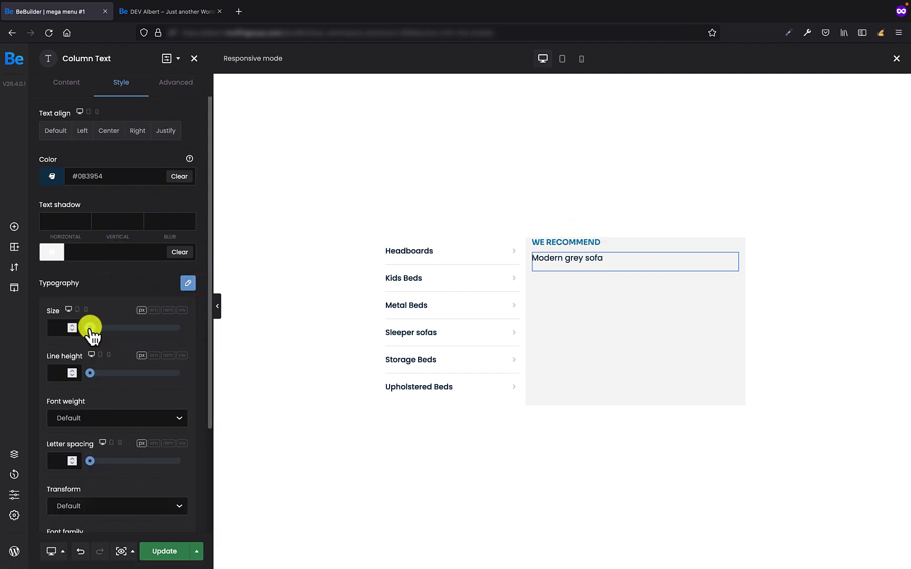
pyautogui.moveTo(90, 328); pyautogui.dragTo(110, 328)
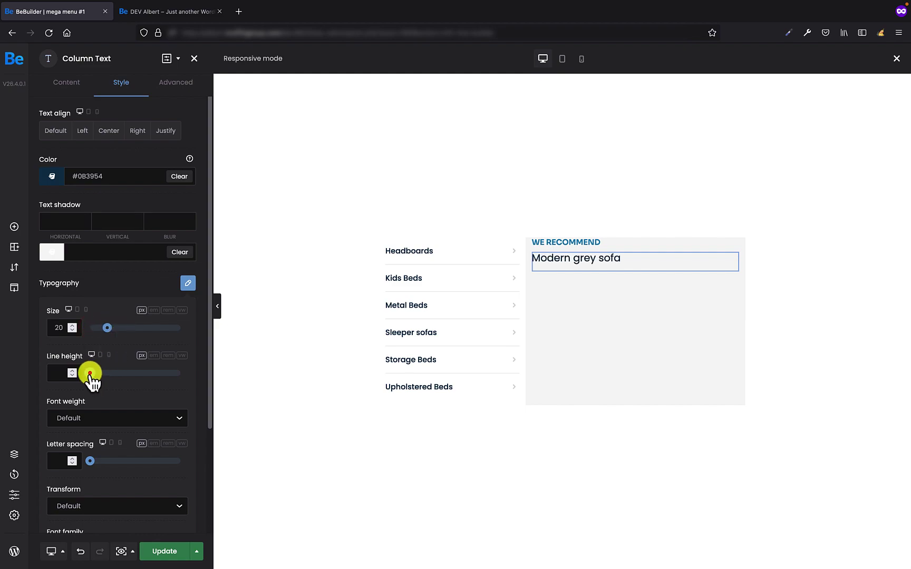
pyautogui.moveTo(93, 374); pyautogui.dragTo(116, 375)
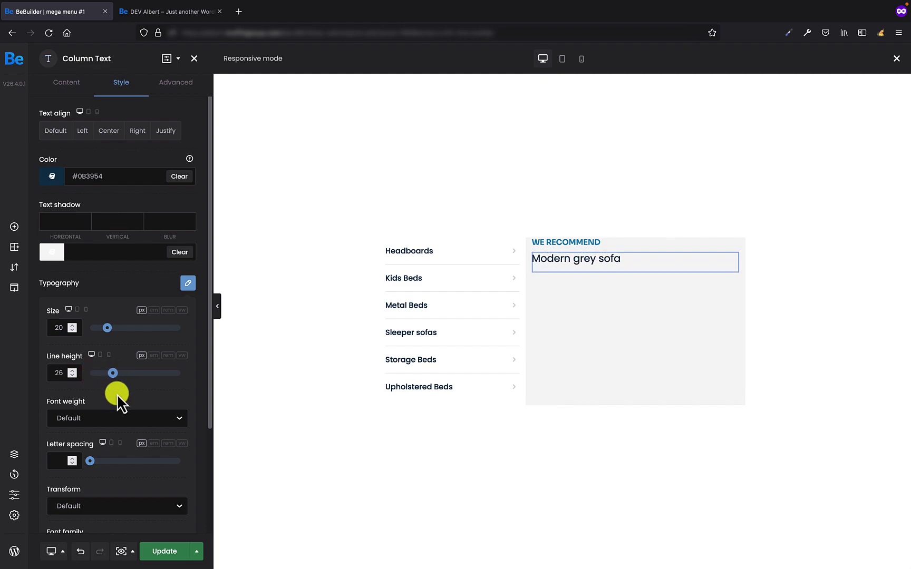
pyautogui.click(121, 422)
pyautogui.click(107, 487)
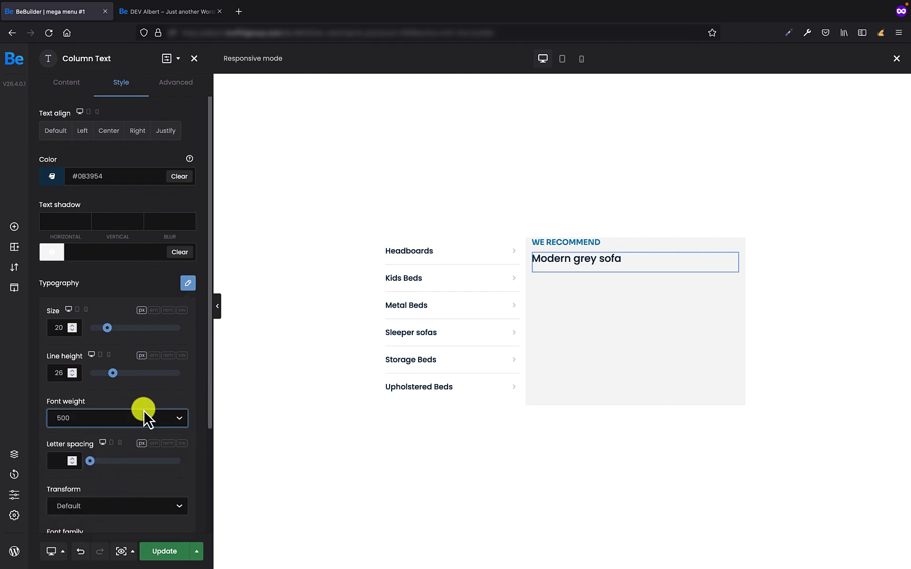
# Add a Column Text element below "Modern grey sofa" with the content "Rutrum non id sem turpis elementum vel id. Magna."
pyautogui.click(18, 226)
pyautogui.moveTo(95, 185); pyautogui.dragTo(583, 296)
pyautogui.tripleClick(629, 320)
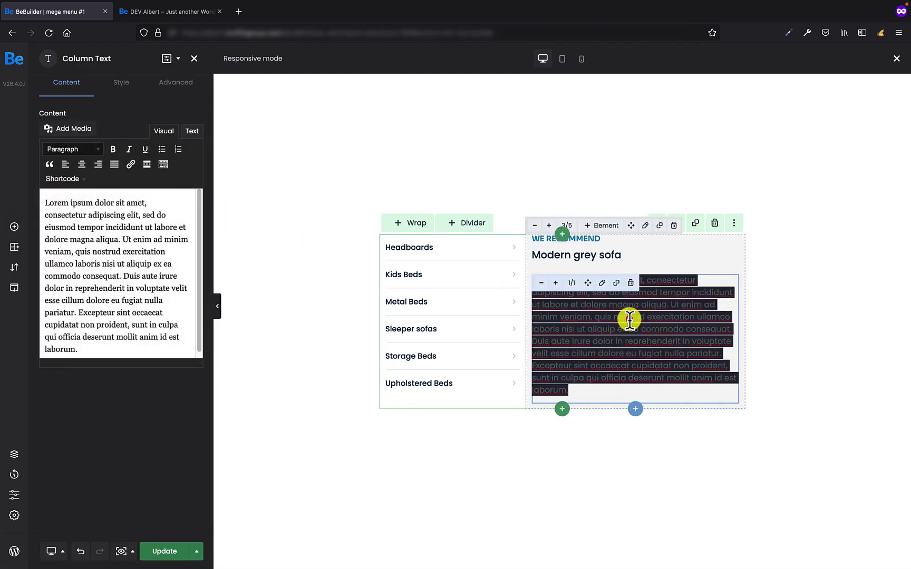
pyautogui.write('Rutrum non id sem turpis elementum vel id. Magna.')
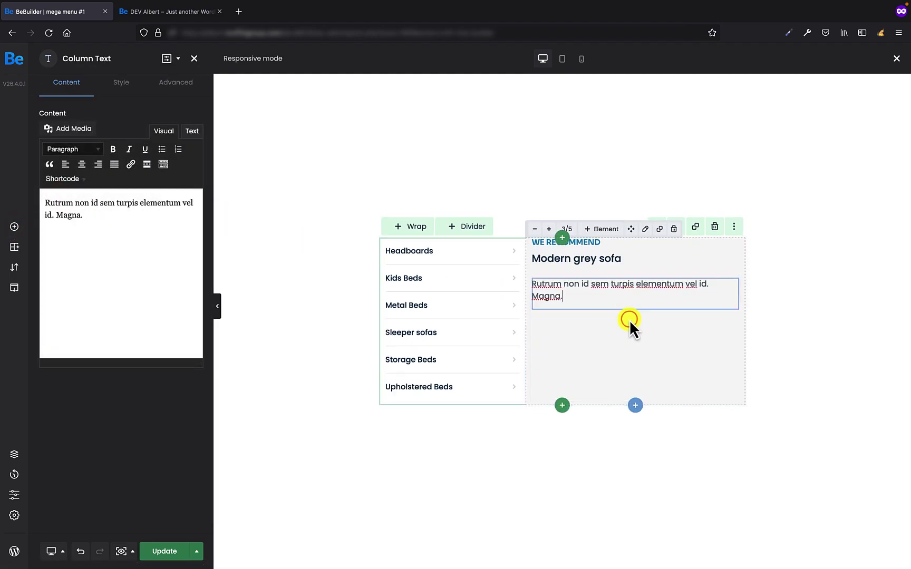
pyautogui.click(696, 296)
pyautogui.click(145, 287)
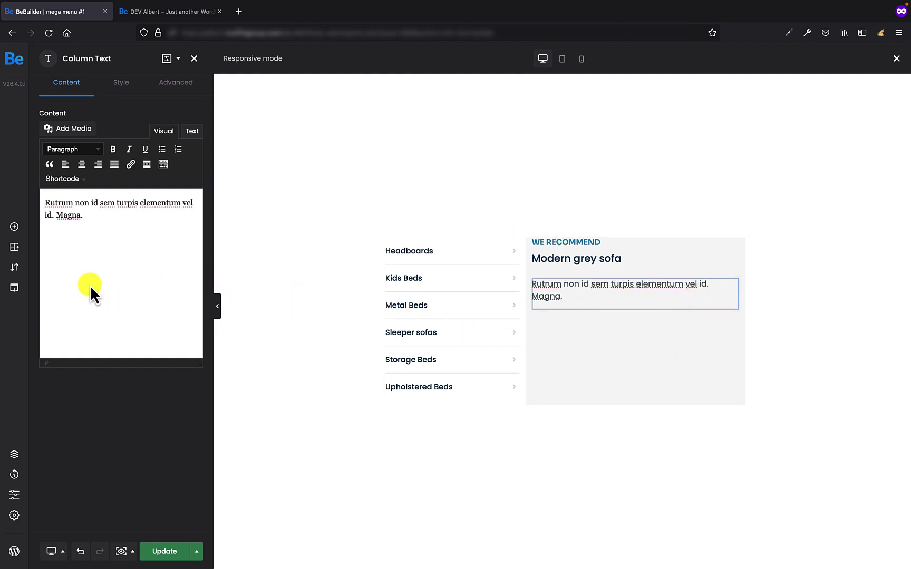
# Add another Column Text element below the description and replace its content with the price "$2350.00"
pyautogui.click(14, 226)
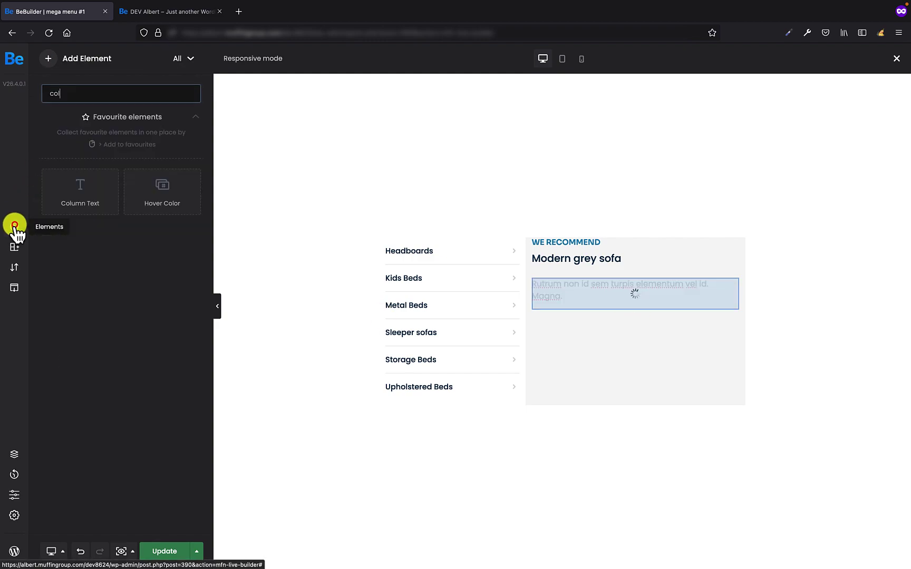
pyautogui.moveTo(70, 193); pyautogui.dragTo(591, 325)
pyautogui.tripleClick(608, 329)
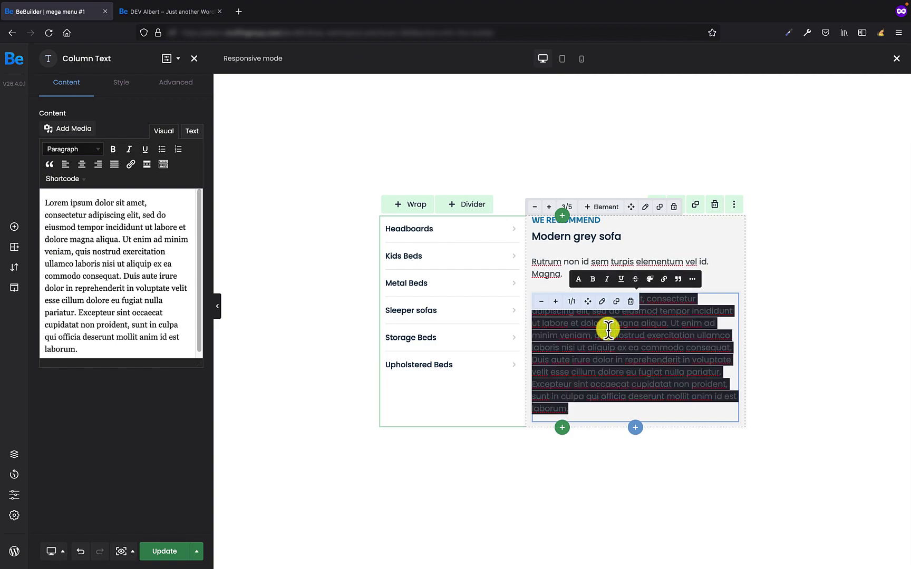
pyautogui.write('$2350.00')
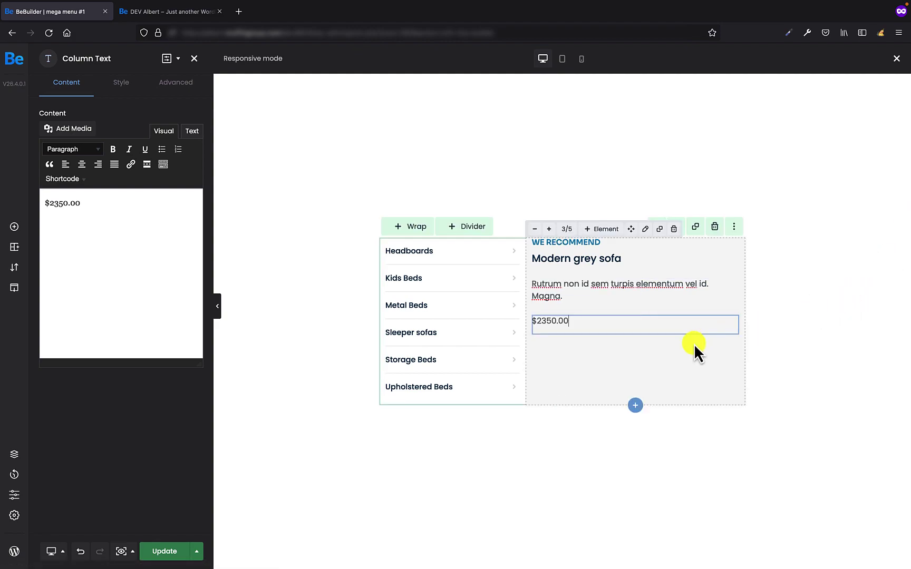
pyautogui.click(136, 261)
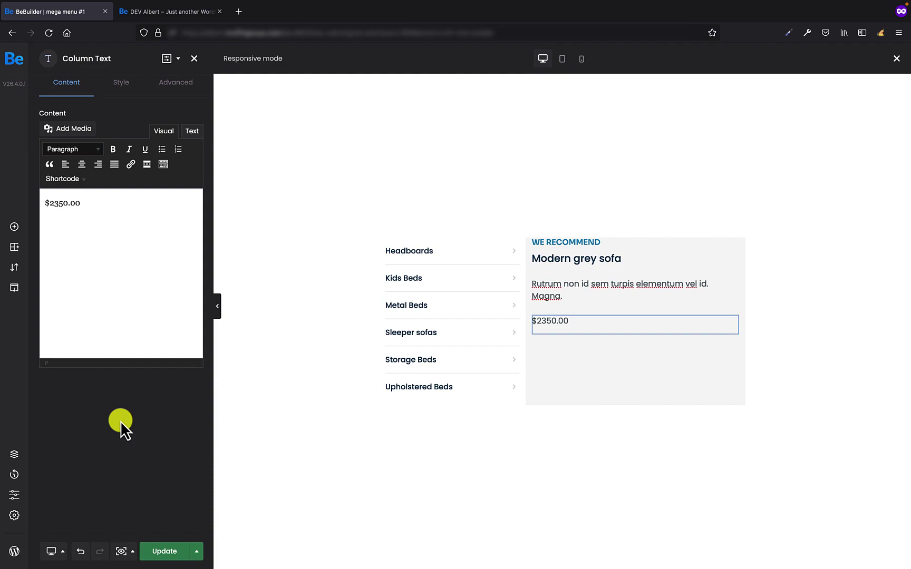
# Set the price text color to #0B3954
pyautogui.click(126, 84)
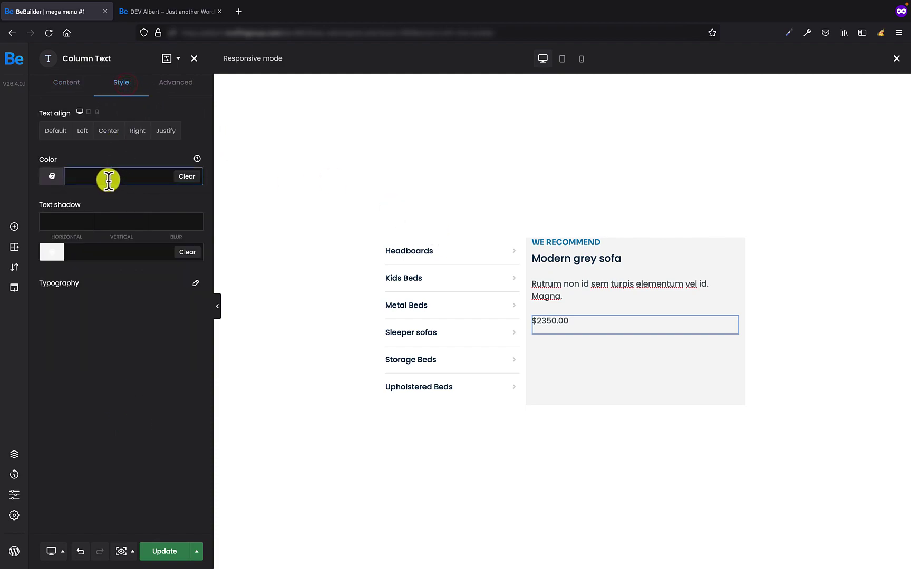
pyautogui.click(108, 178)
pyautogui.write('#0B395')
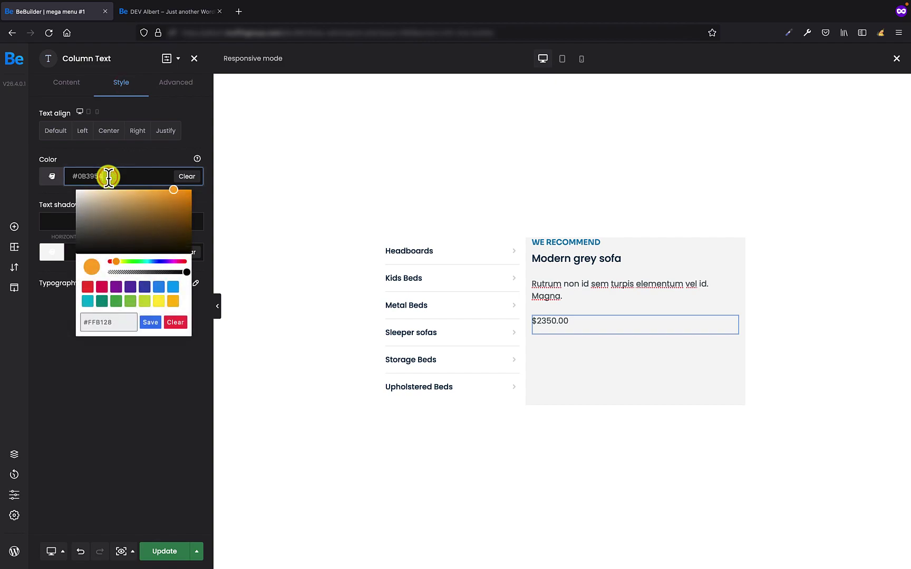
pyautogui.click(210, 203)
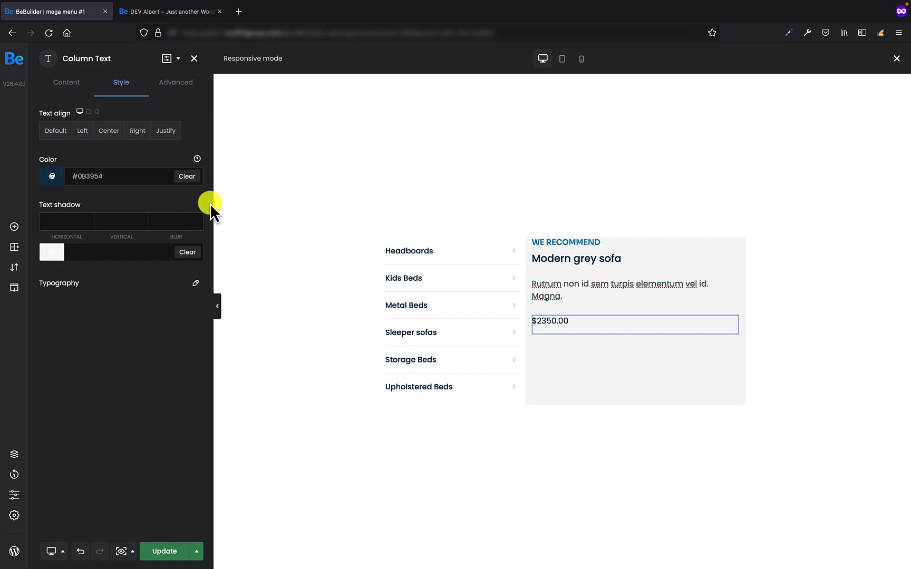
# Set the price typography to size 16 px, line height 26 px and font weight 500
pyautogui.click(193, 282)
pyautogui.moveTo(89, 328); pyautogui.dragTo(104, 328)
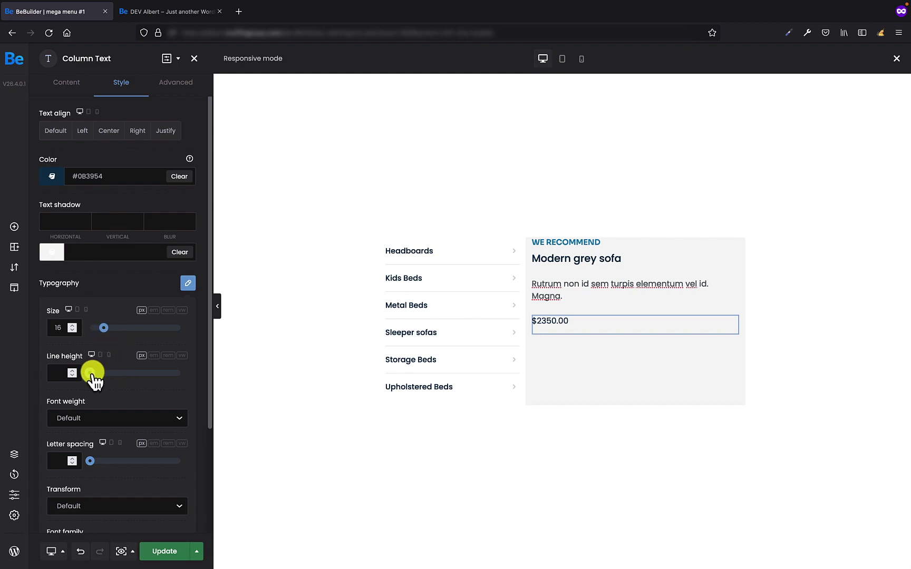
pyautogui.moveTo(93, 373); pyautogui.dragTo(118, 372)
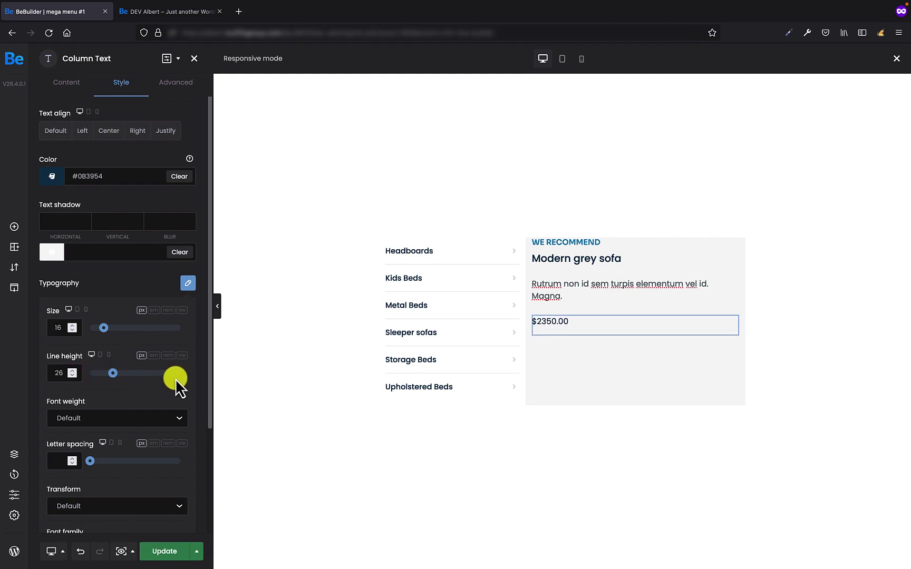
pyautogui.click(117, 420)
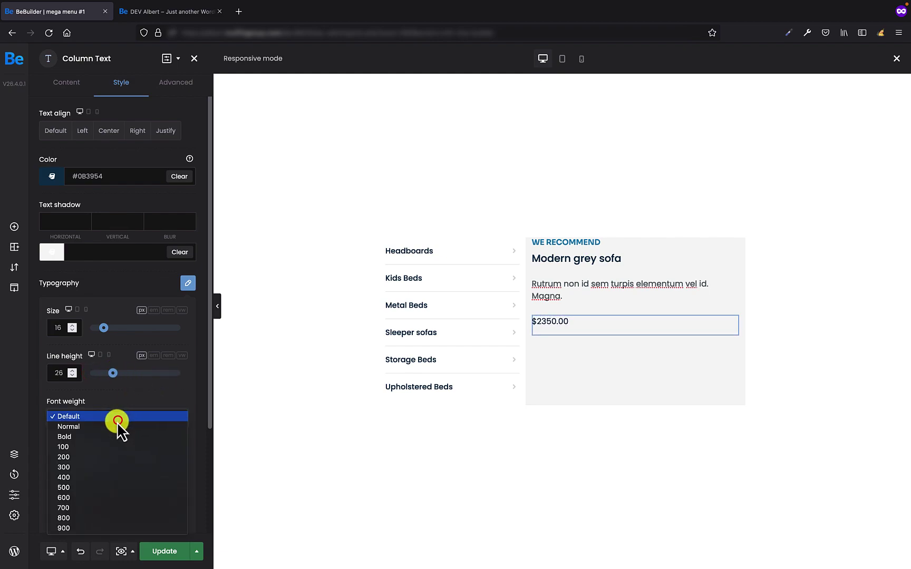
pyautogui.click(101, 487)
pyautogui.click(199, 406)
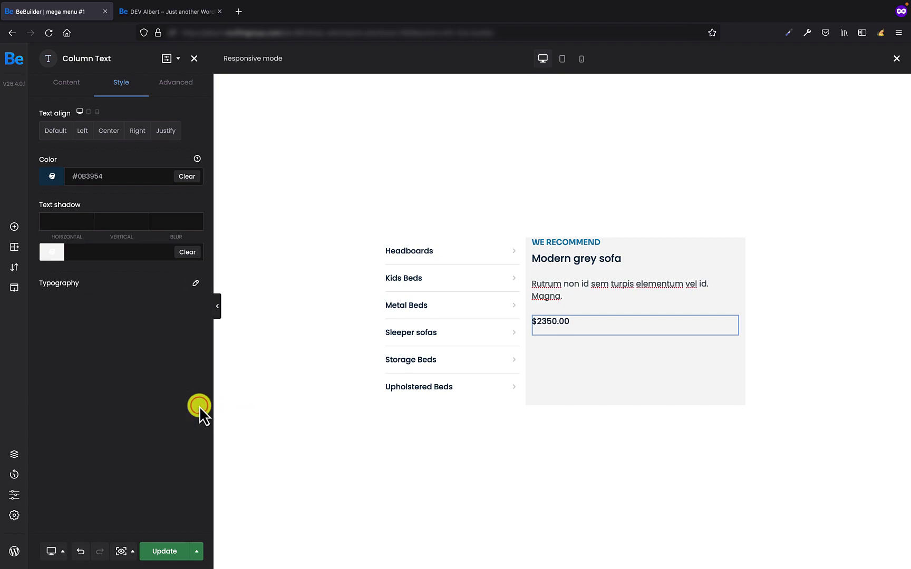
# Set the bottom margin of the "WE RECOMMEND" heading to 20px
pyautogui.click(664, 243)
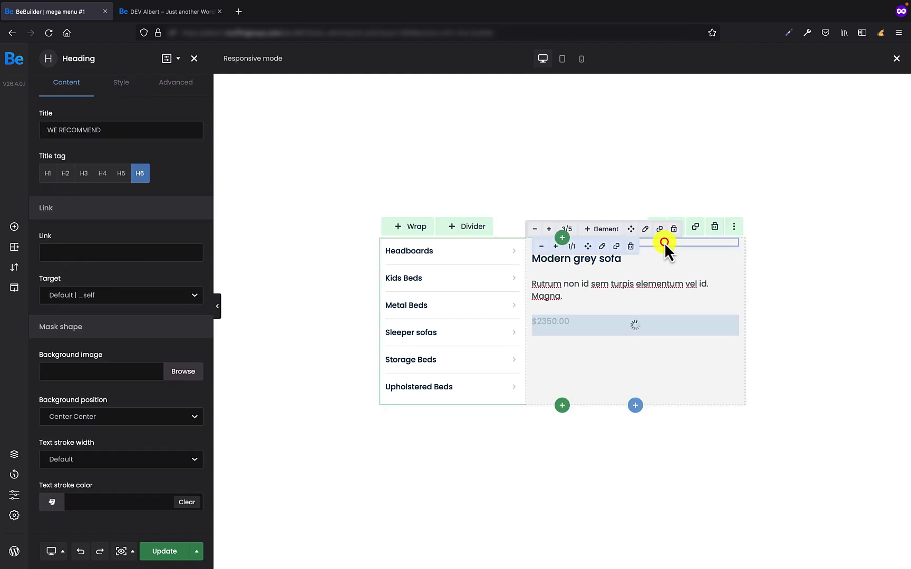
pyautogui.click(121, 83)
pyautogui.click(157, 83)
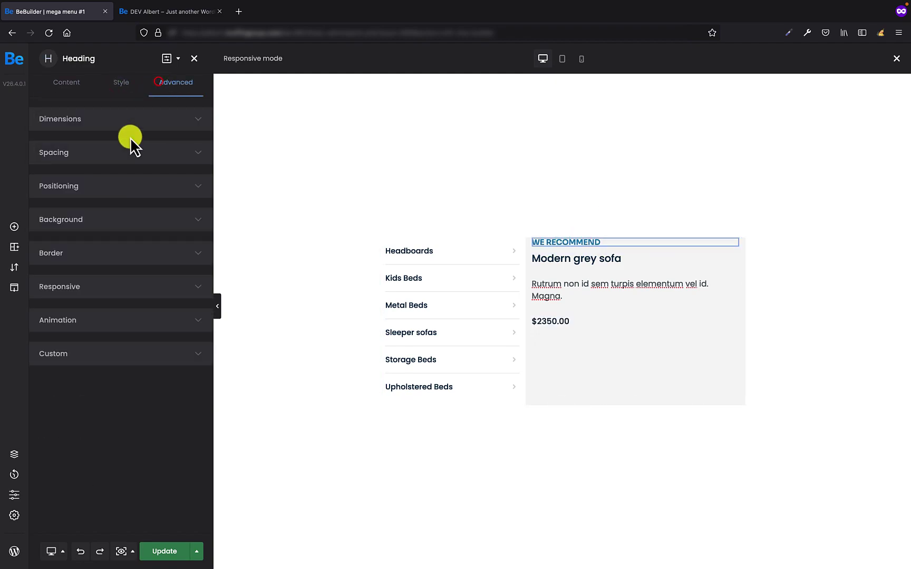
pyautogui.click(117, 153)
pyautogui.moveTo(106, 257); pyautogui.dragTo(117, 260)
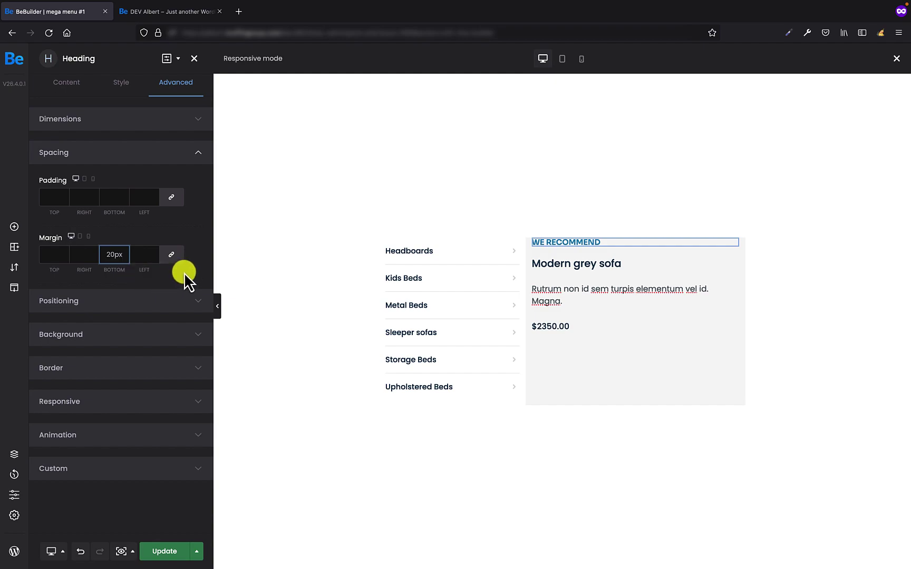
# Set the bottom margin of the "Modern grey sofa" text to 0px
pyautogui.click(661, 271)
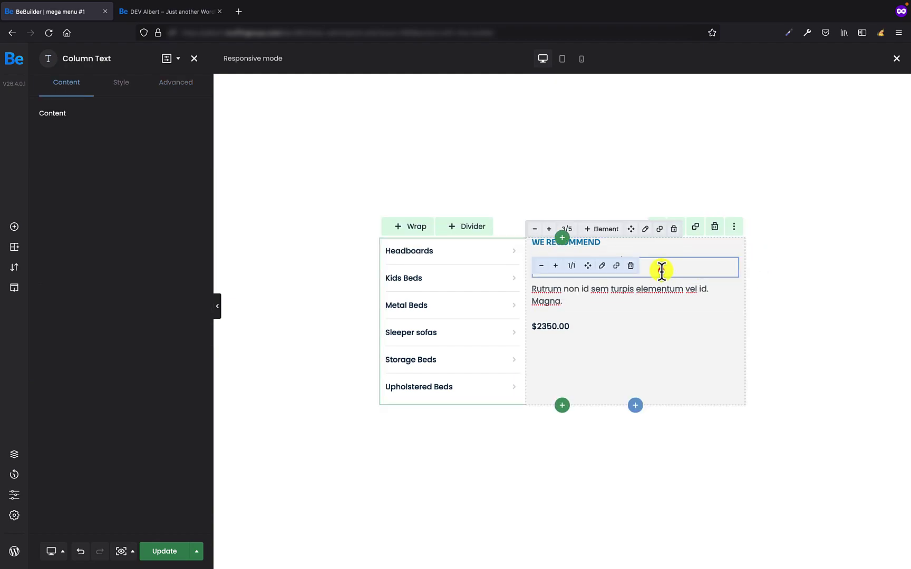
pyautogui.click(175, 96)
pyautogui.click(120, 156)
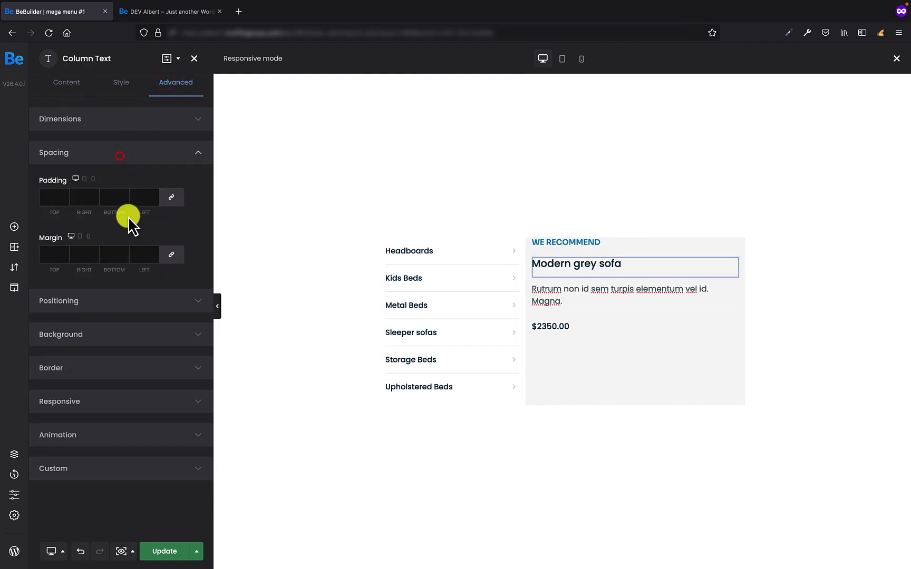
pyautogui.click(115, 253)
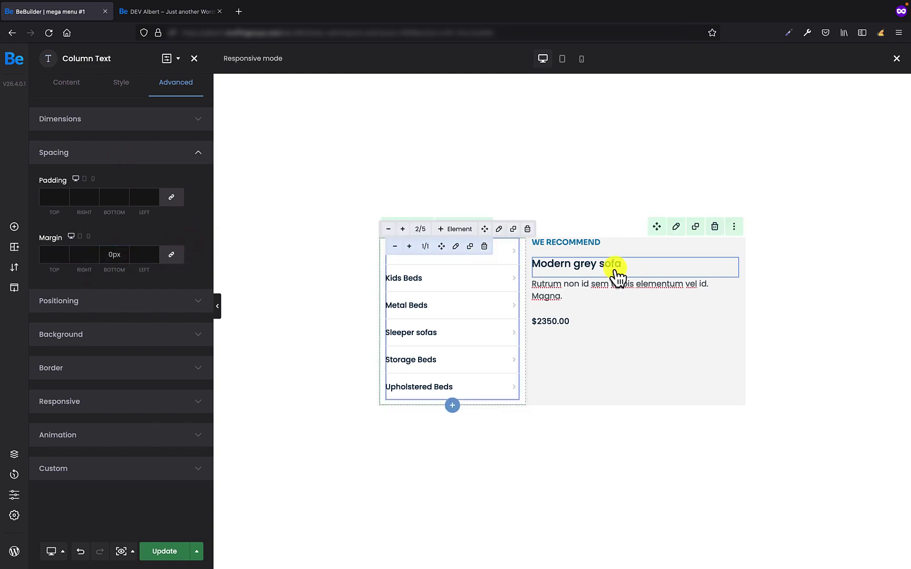
# Set the bottom margin of the description text beginning "Rutrum non id sem" to 20px
pyautogui.click(670, 287)
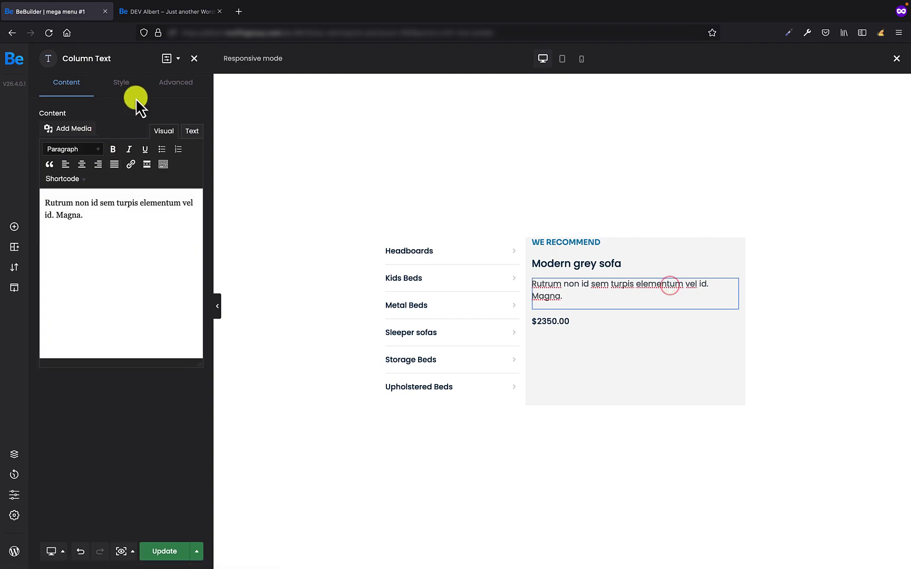
pyautogui.click(167, 84)
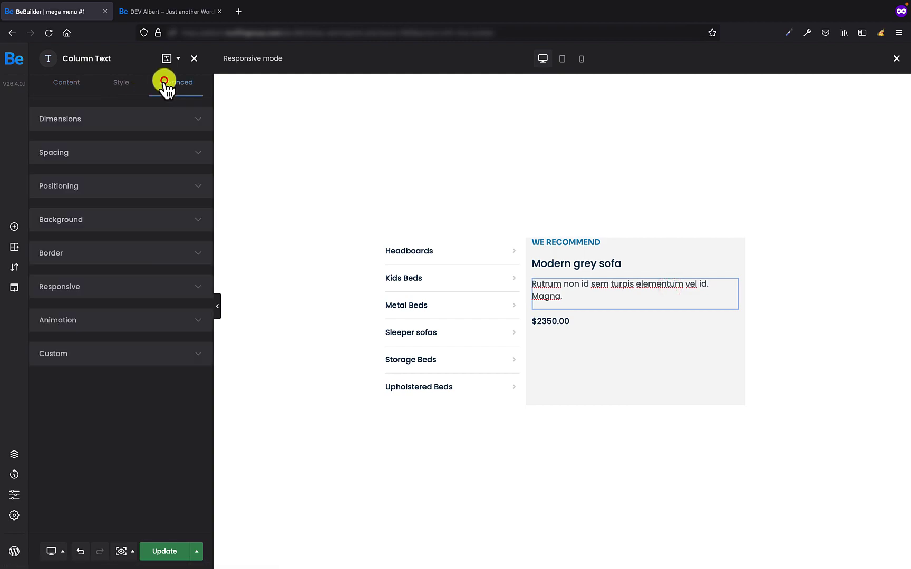
pyautogui.click(117, 153)
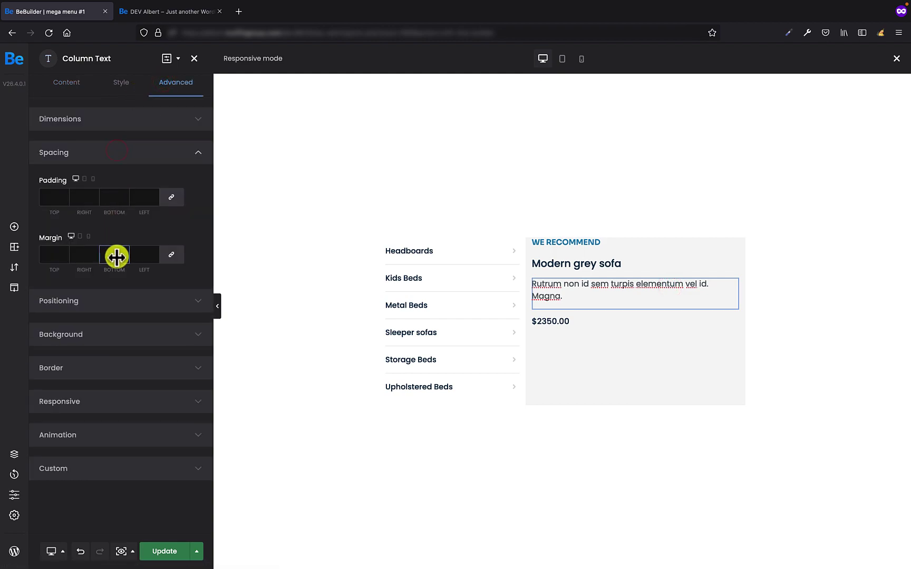
pyautogui.moveTo(116, 256); pyautogui.dragTo(125, 259)
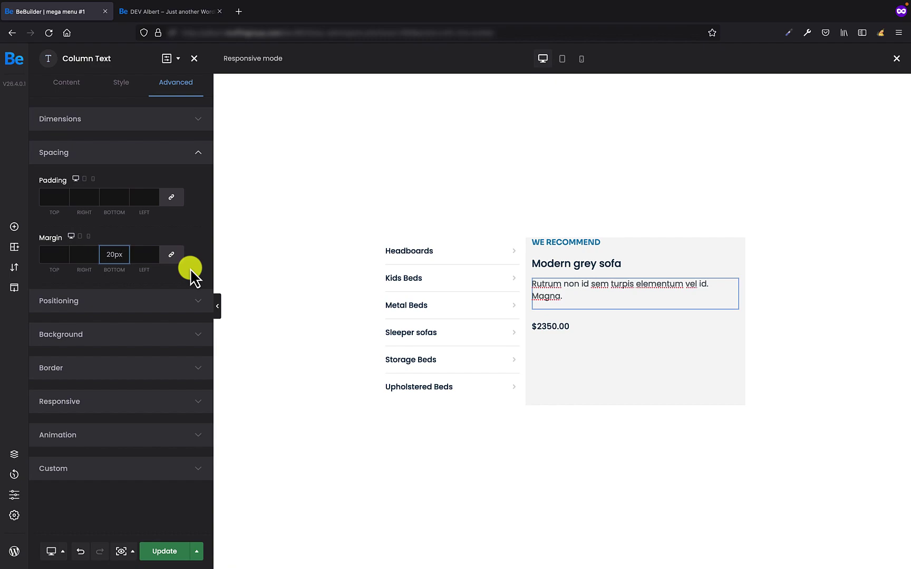
# Adjust the bottom margin of the "$2350.00" price text
pyautogui.click(684, 331)
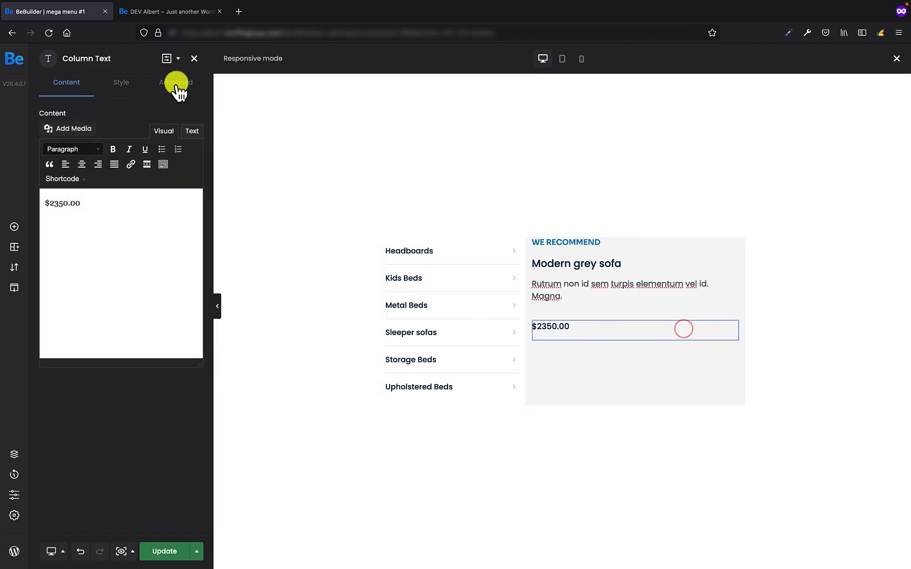
pyautogui.click(176, 84)
pyautogui.click(120, 156)
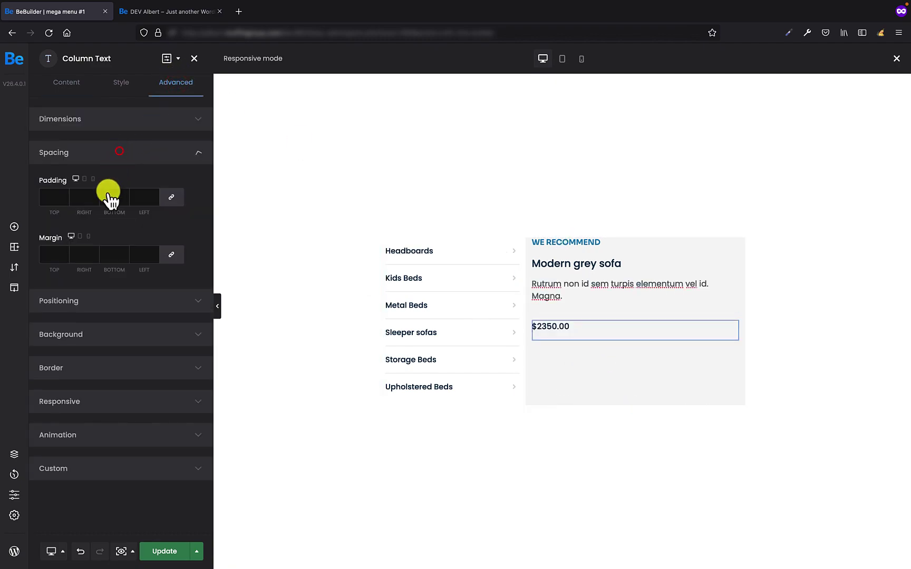
pyautogui.moveTo(117, 253); pyautogui.dragTo(199, 233)
# Search the element library for "col" and check the live furniture site's header menu before returning to the mega menu editor
pyautogui.click(10, 228)
pyautogui.write('col')
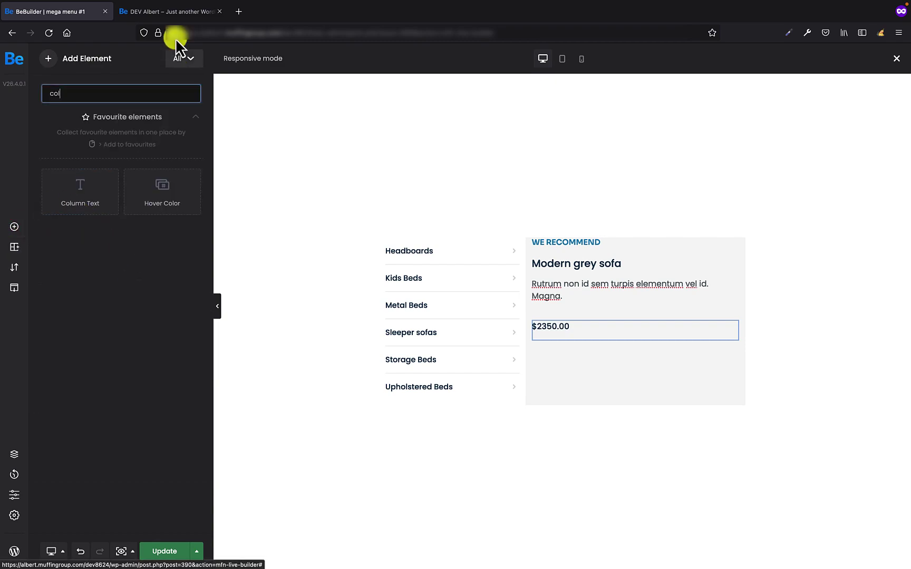
pyautogui.click(173, 16)
pyautogui.moveTo(376, 132)
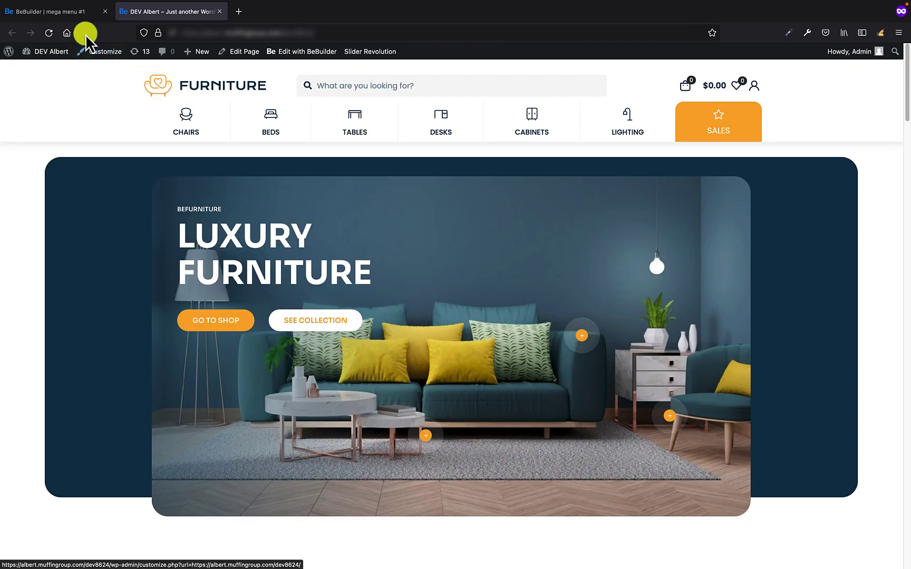
pyautogui.click(59, 12)
# Add an Image element below the price and set its picture to the grey sofa furniturestore-megamenu-pic2.webp from the media library
pyautogui.doubleClick(77, 92)
pyautogui.write('ima')
pyautogui.moveTo(92, 187); pyautogui.dragTo(677, 362)
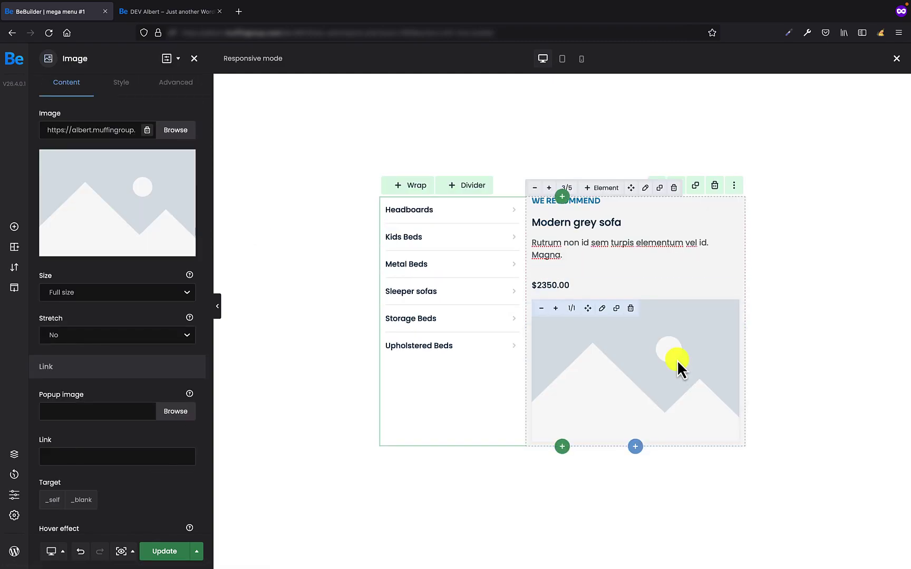
pyautogui.click(181, 133)
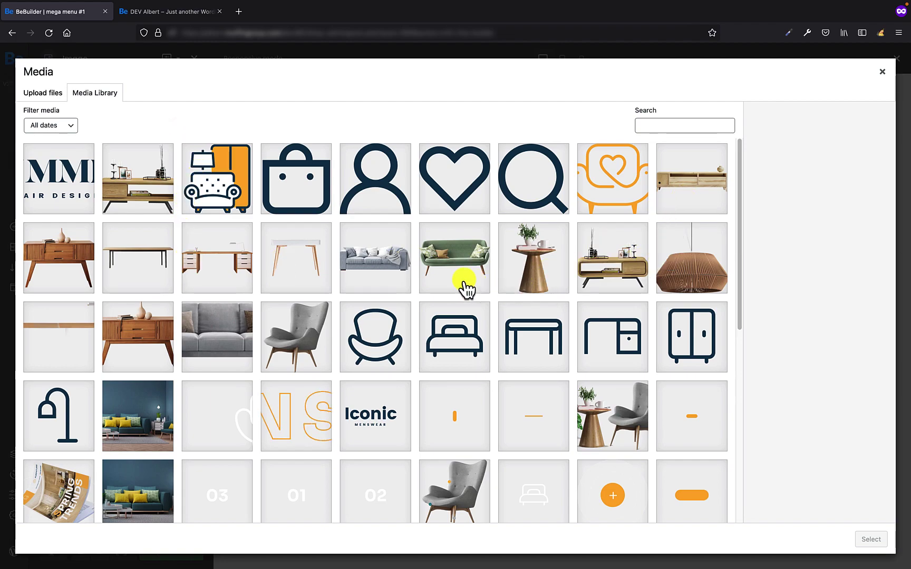
pyautogui.click(224, 338)
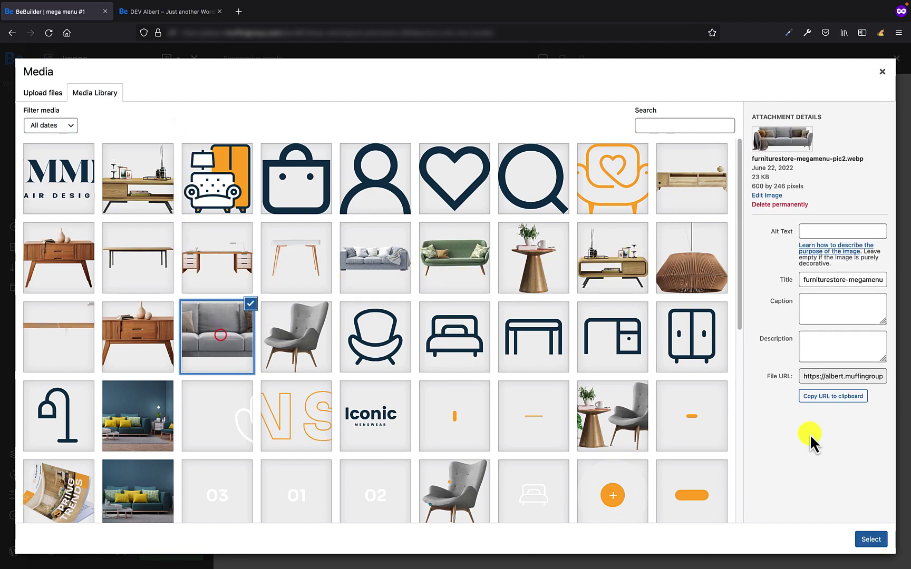
pyautogui.click(871, 539)
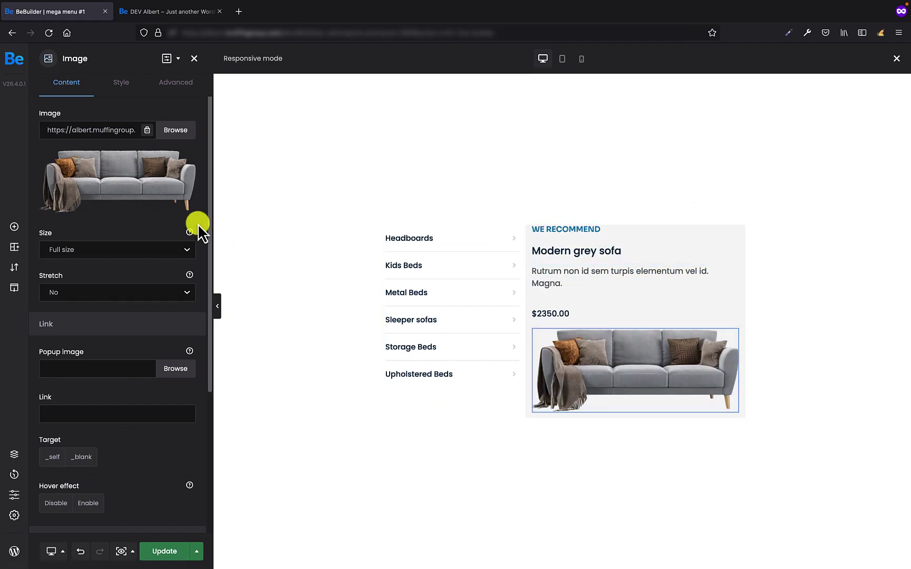
# Give the sofa image a custom width of 340px
pyautogui.click(176, 83)
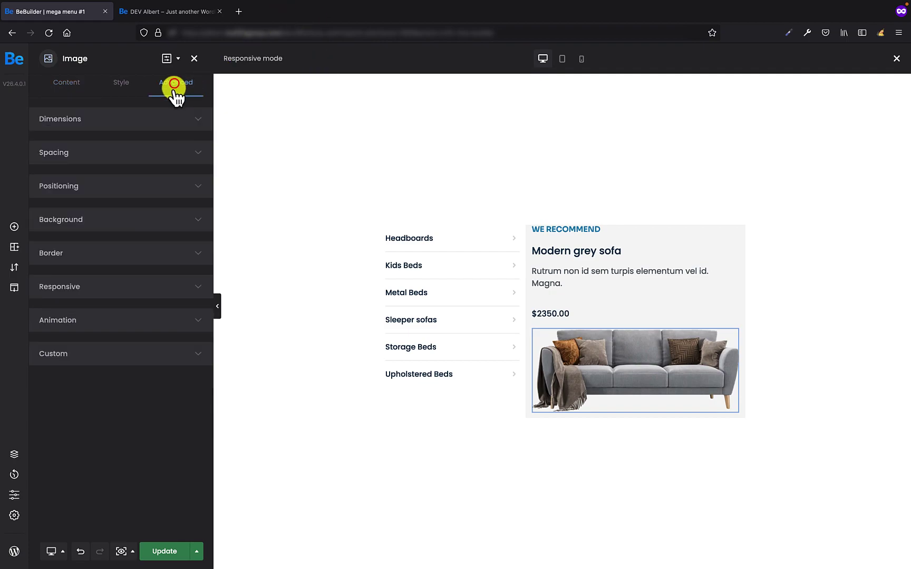
pyautogui.click(148, 125)
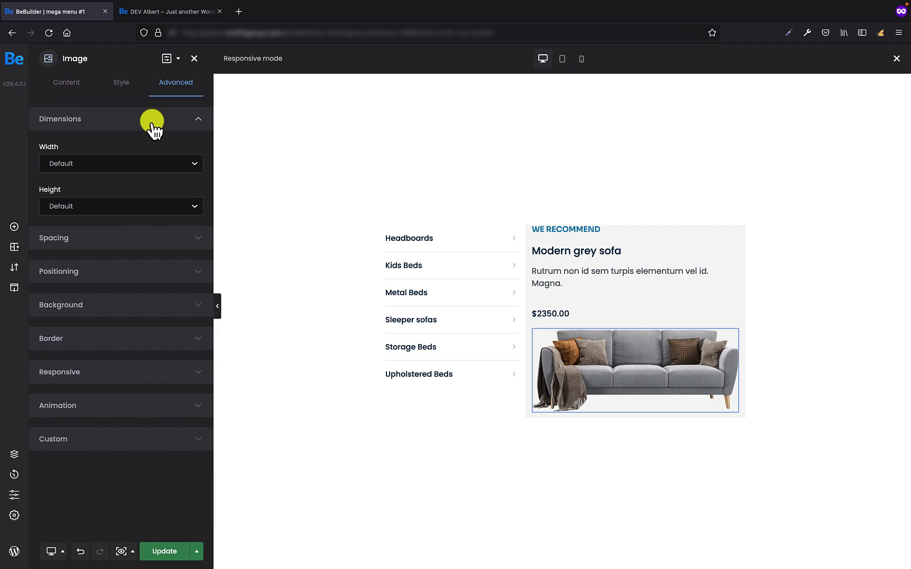
pyautogui.click(154, 162)
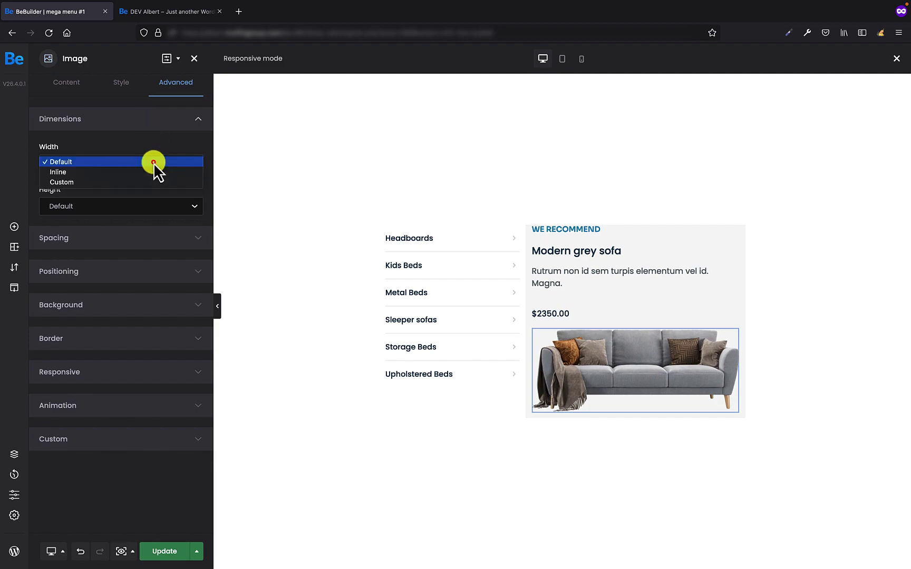
pyautogui.click(135, 181)
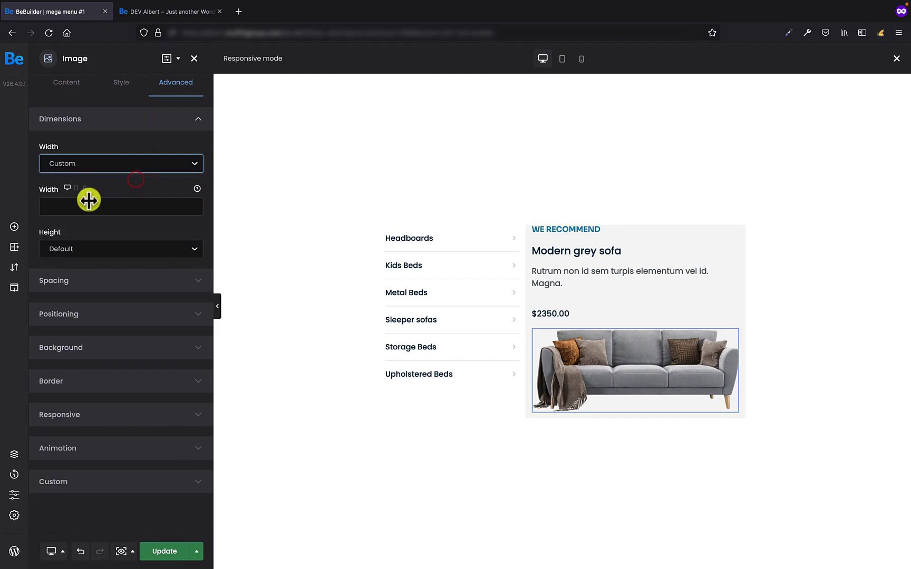
pyautogui.click(72, 209)
pyautogui.write('340')
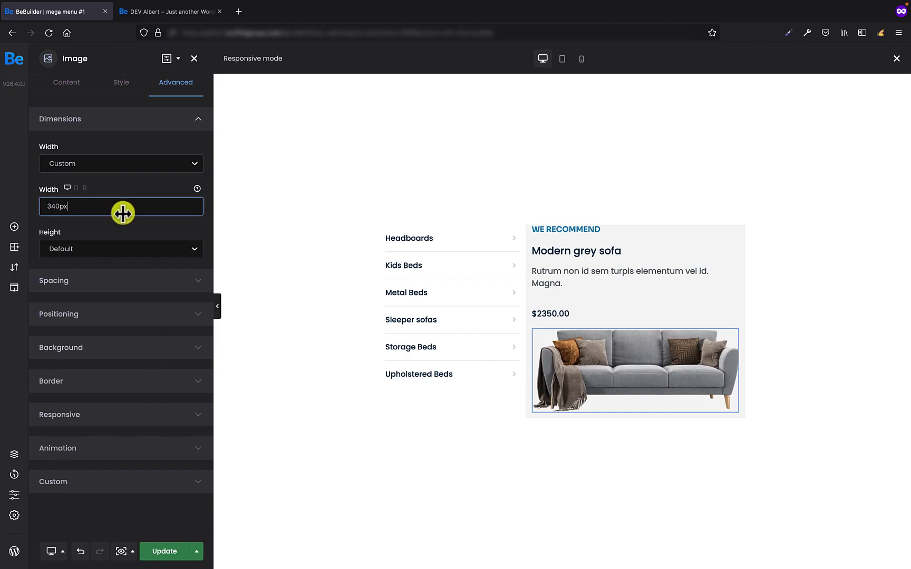
pyautogui.click(199, 227)
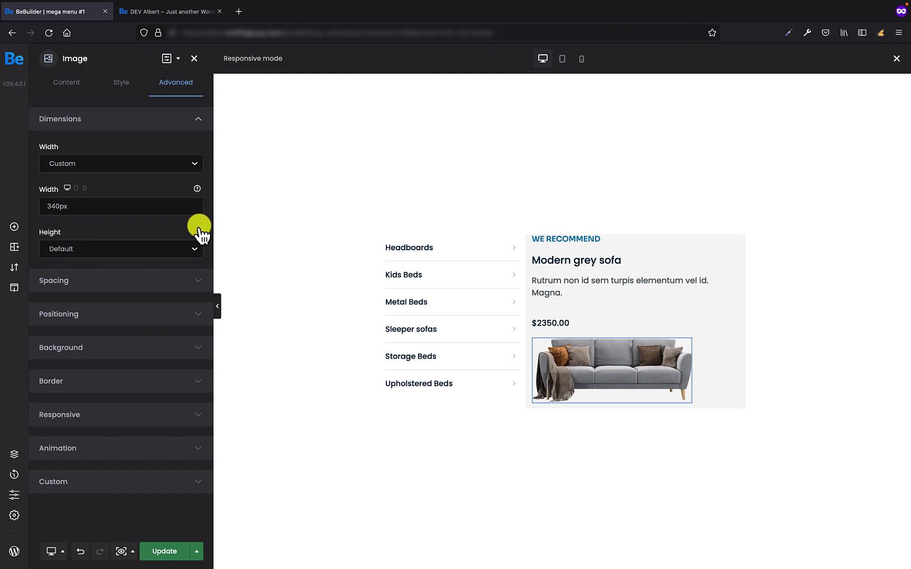
# Set the sofa image's position to Absolute, with a bottom offset of 20px and a right offset of -25%
pyautogui.click(115, 312)
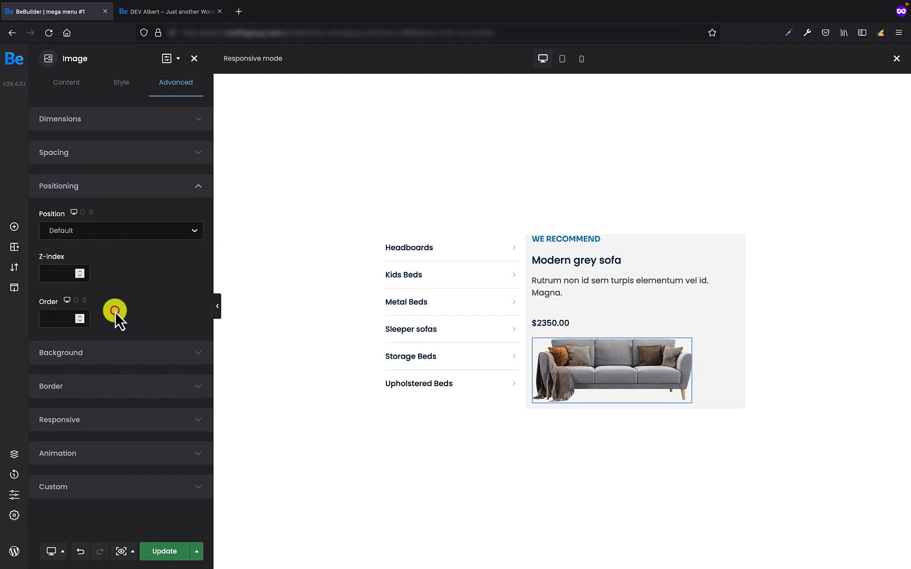
pyautogui.click(137, 230)
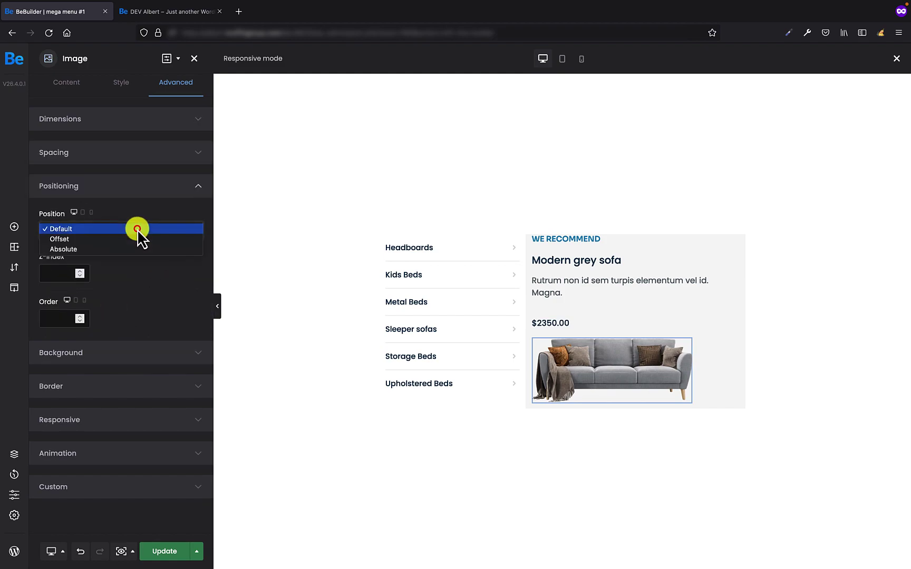
pyautogui.click(106, 245)
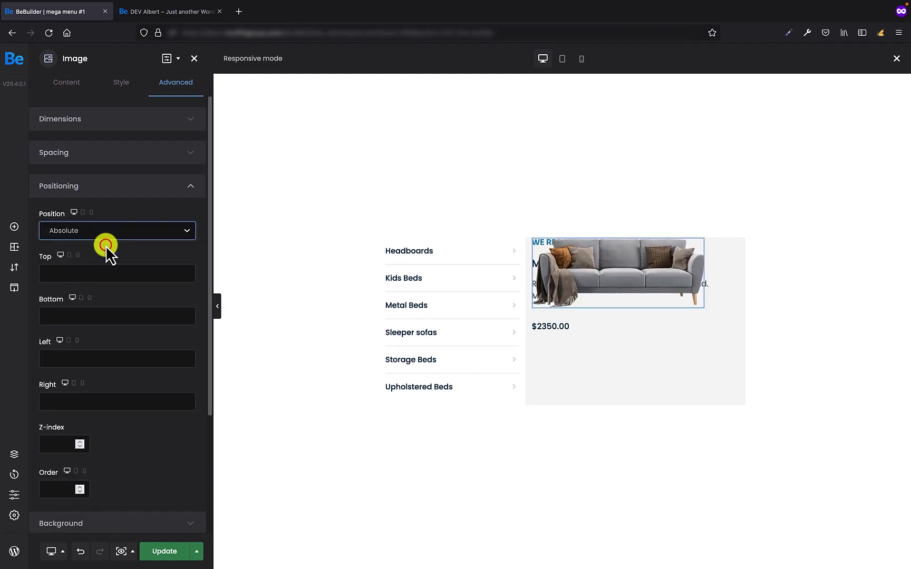
pyautogui.click(70, 316)
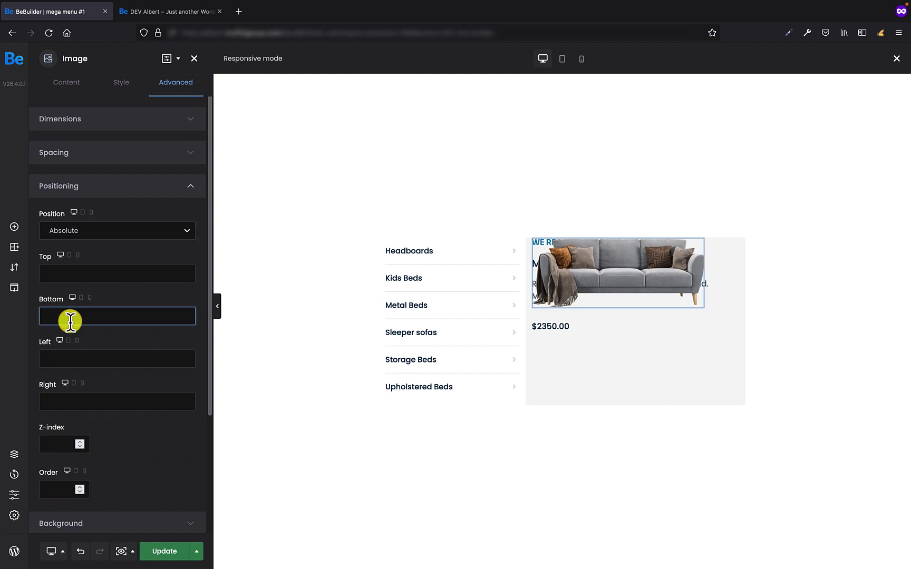
pyautogui.write('20px')
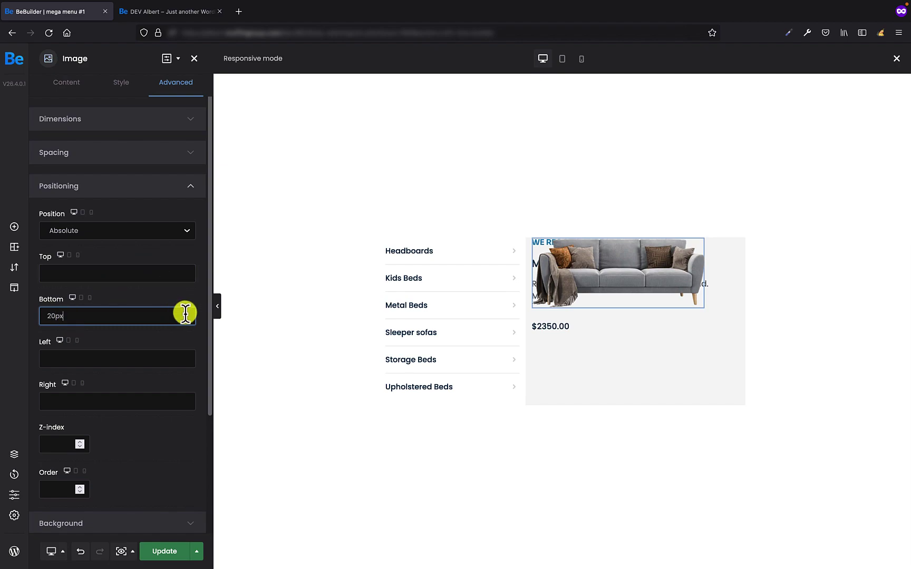
pyautogui.click(197, 330)
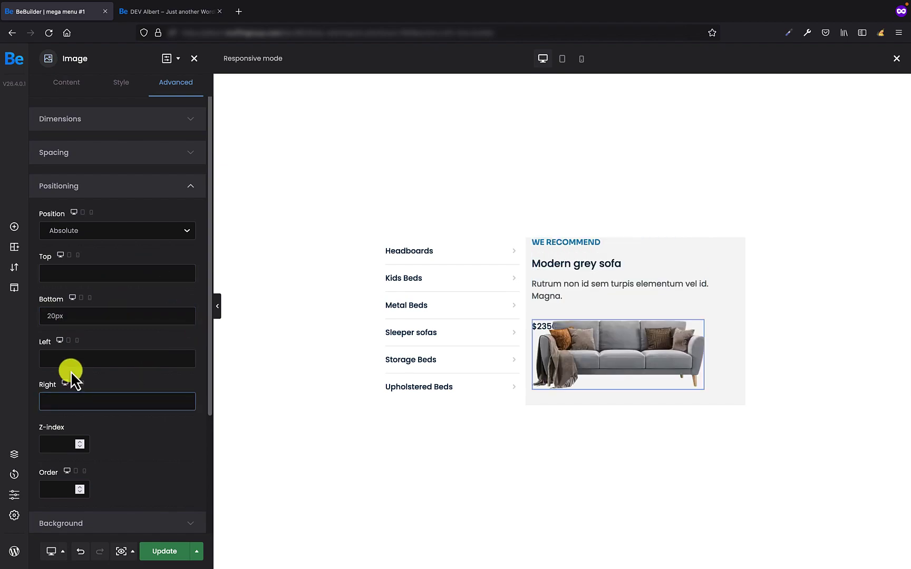
pyautogui.click(63, 397)
pyautogui.write('-25')
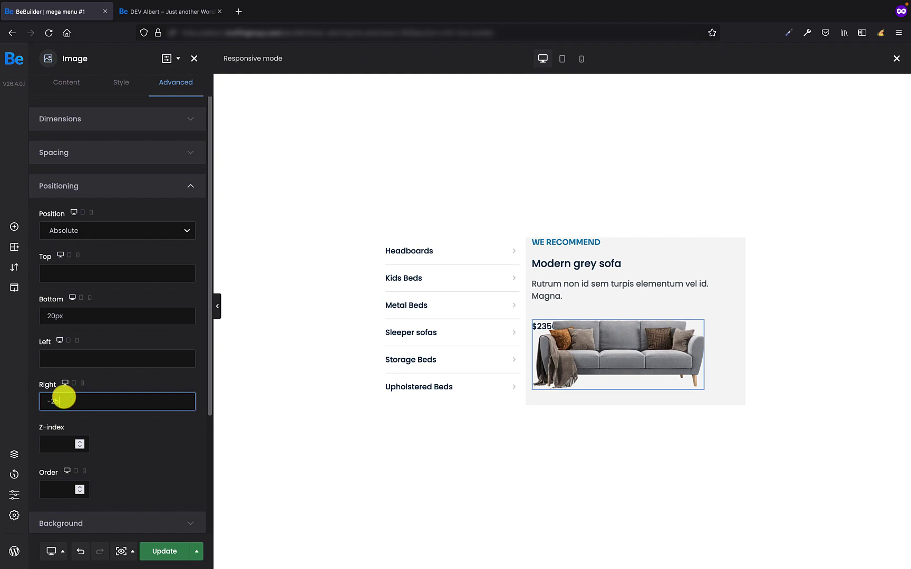
pyautogui.write('%')
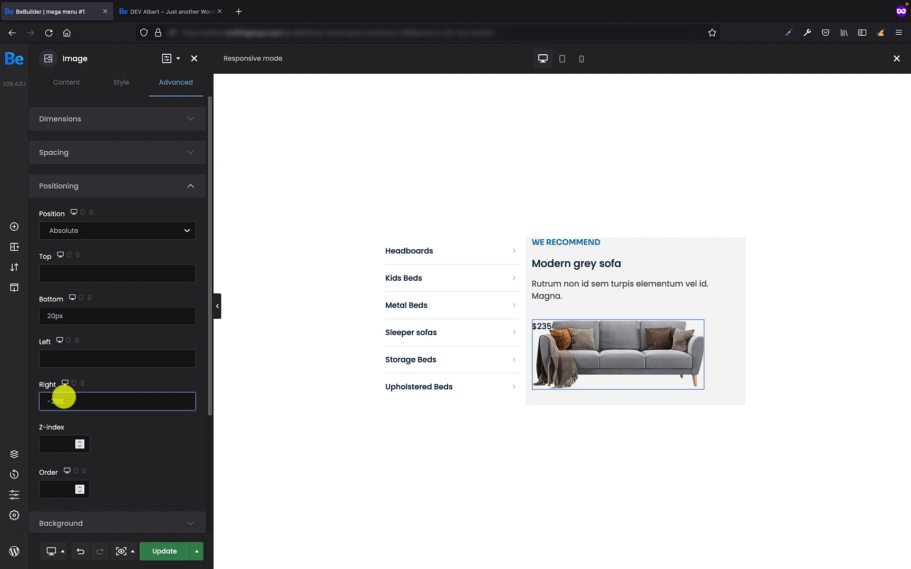
pyautogui.click(202, 372)
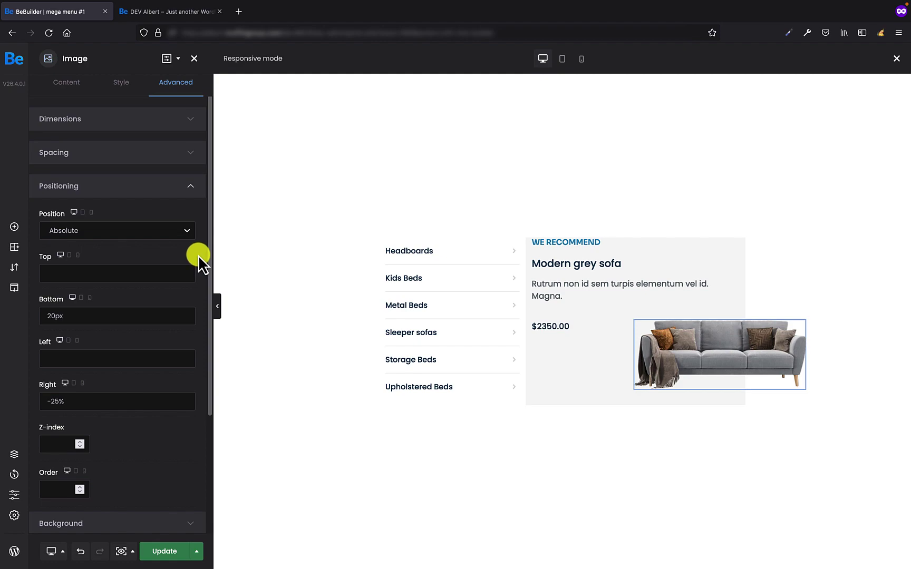
# Set the padding of the wrap holding the beds menu list to 20px top and bottom, 10% right and left
pyautogui.click(502, 229)
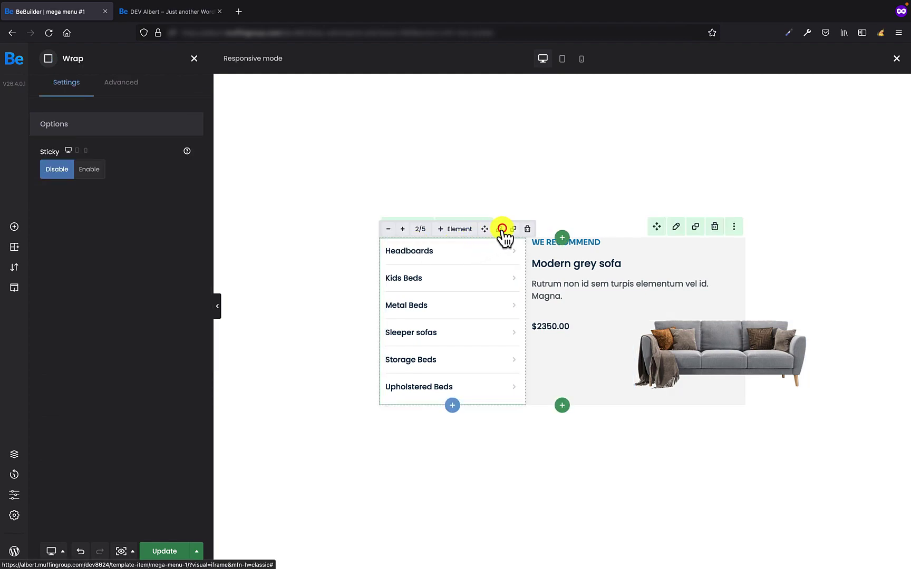
pyautogui.click(123, 82)
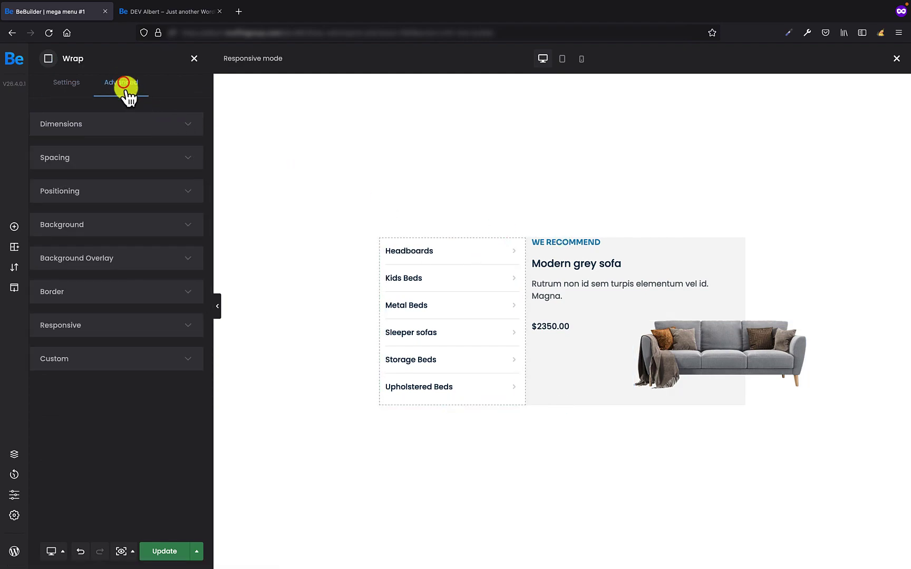
pyautogui.click(170, 155)
pyautogui.click(55, 203)
pyautogui.write('2')
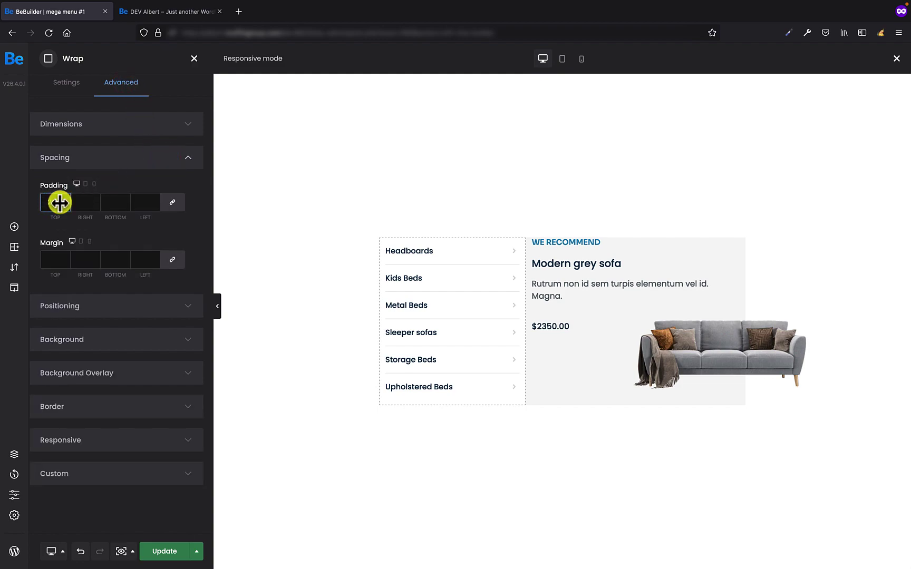
pyautogui.write('0px')
pyautogui.click(83, 201)
pyautogui.write('10%')
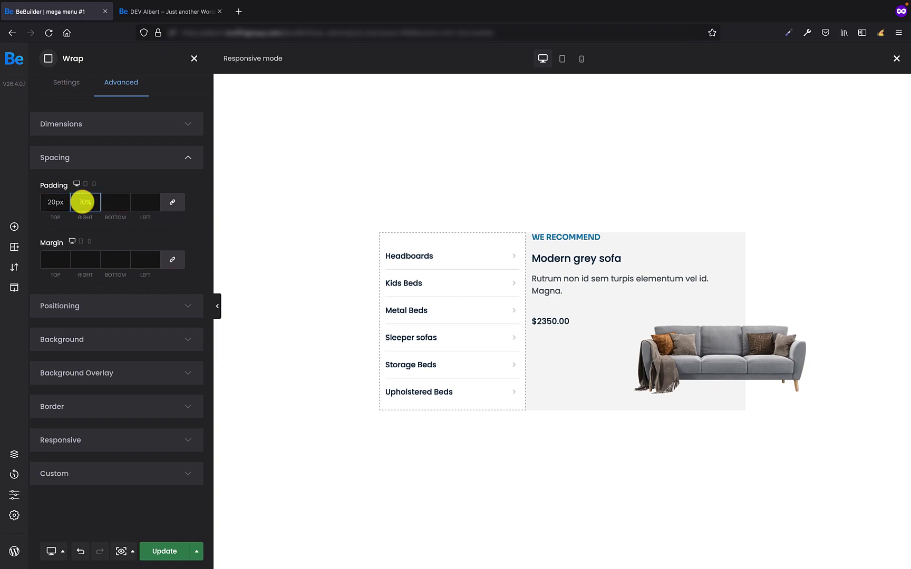
pyautogui.click(119, 203)
pyautogui.write('20')
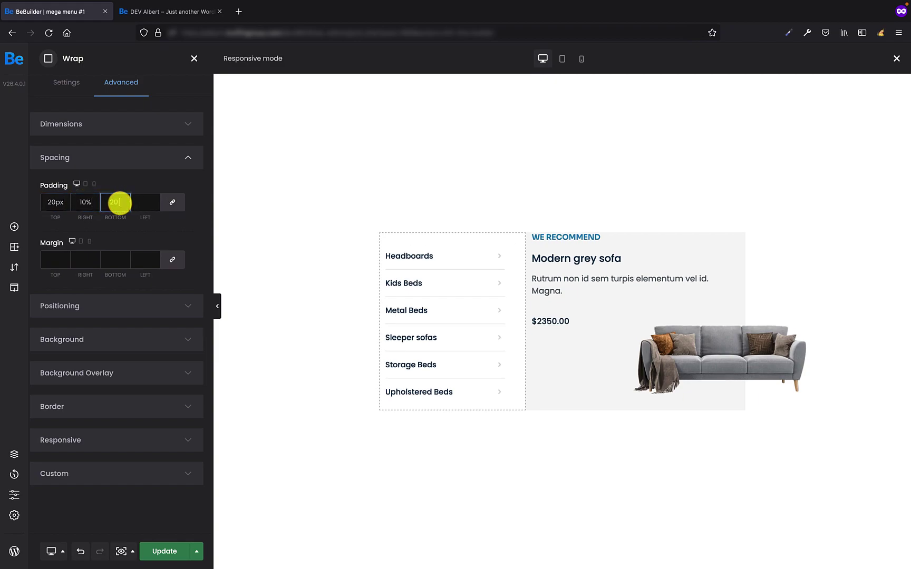
pyautogui.write('px')
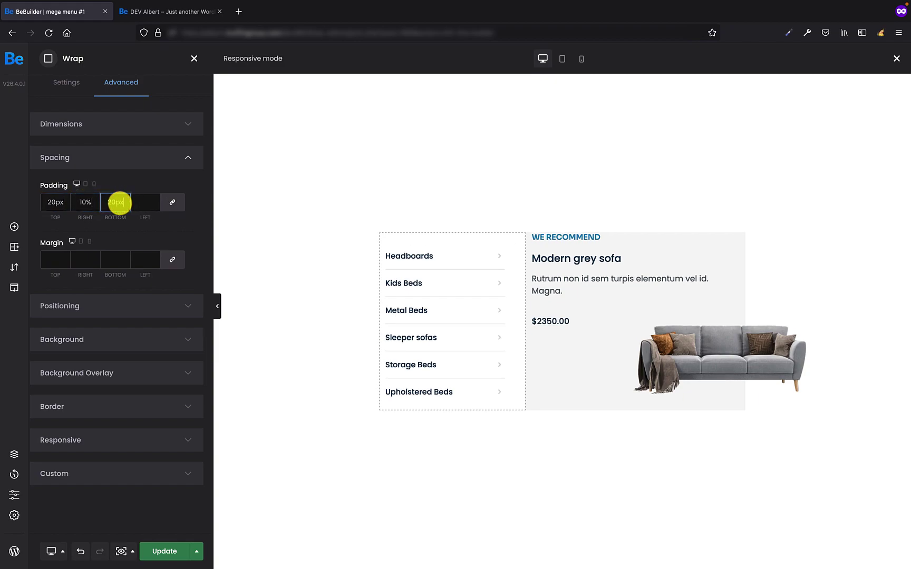
pyautogui.click(143, 199)
pyautogui.write('10%')
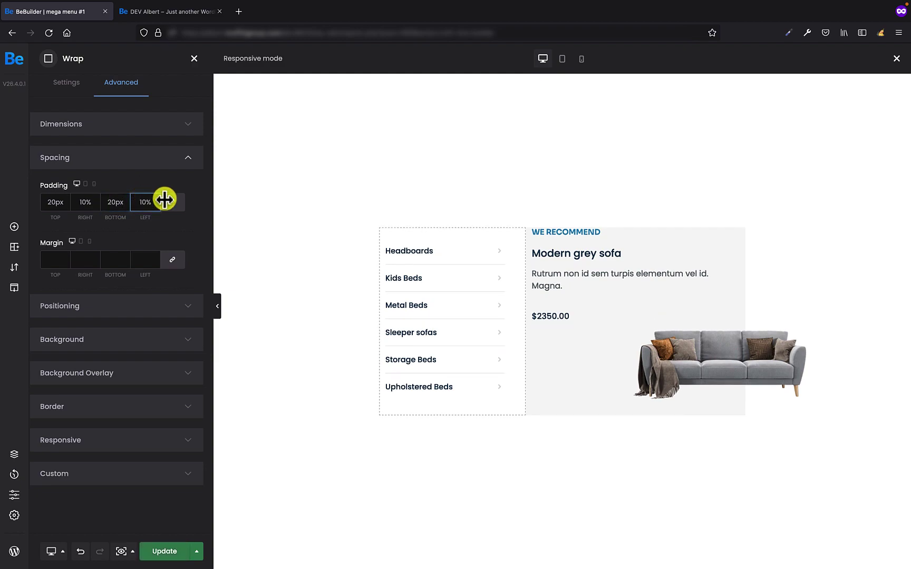
pyautogui.click(200, 228)
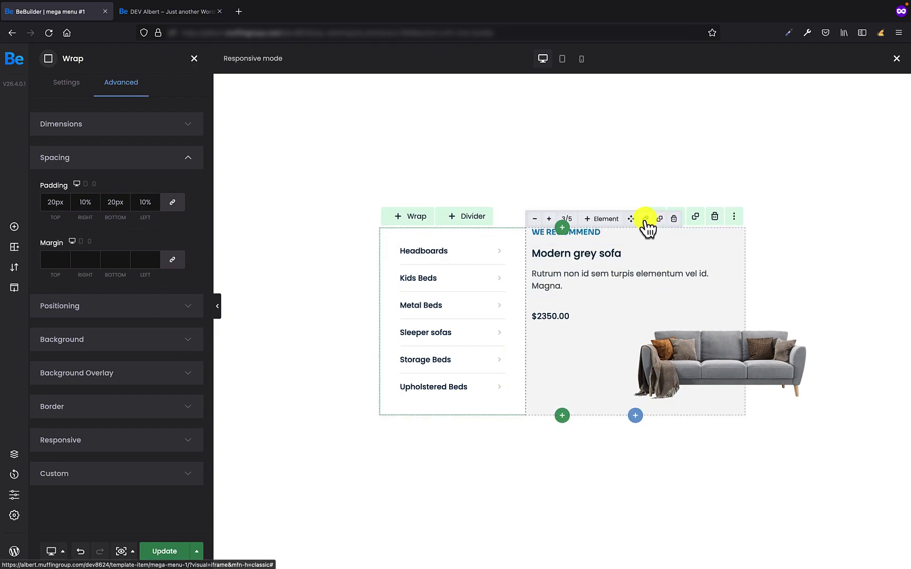
# Set the gray sofa recommendation wrap's padding to 40px top, 40px bottom and 5% left
pyautogui.click(644, 218)
pyautogui.click(115, 83)
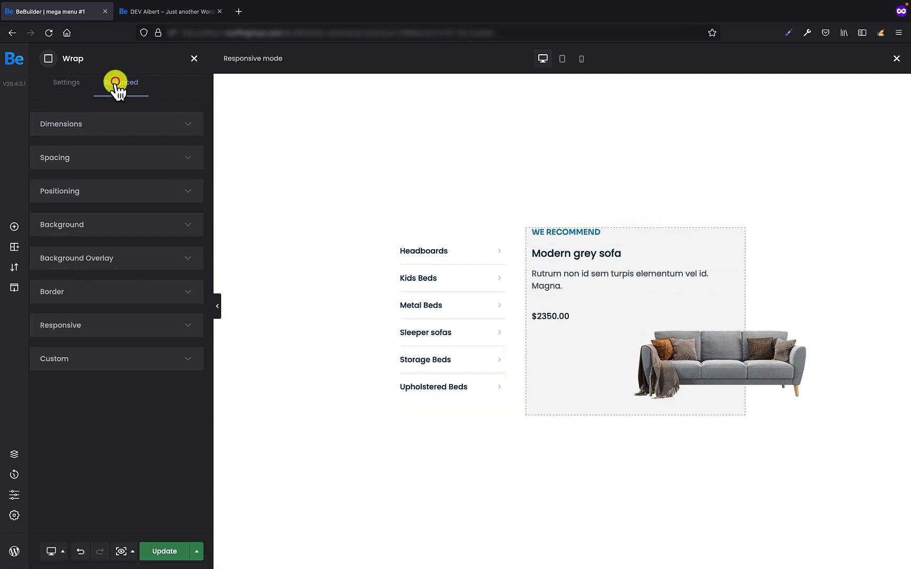
pyautogui.click(97, 158)
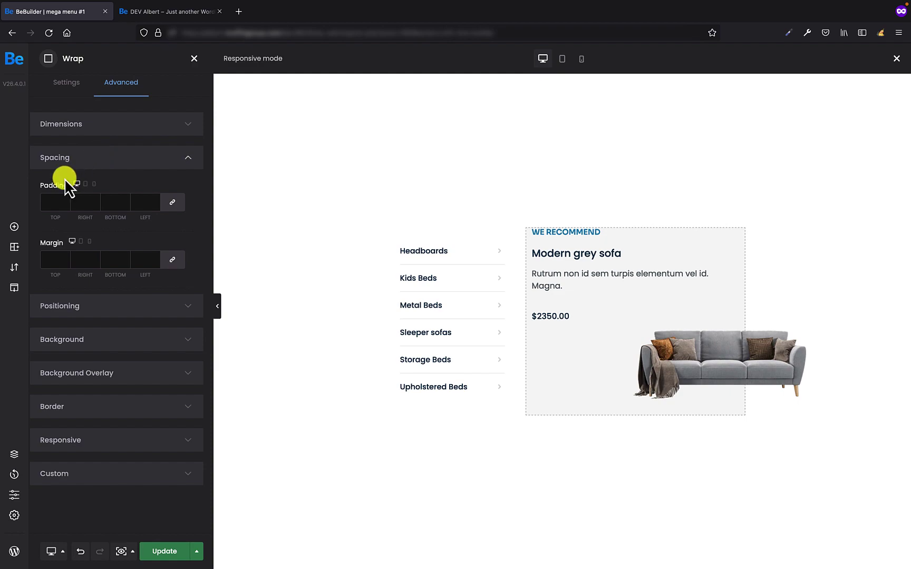
pyautogui.click(49, 202)
pyautogui.write('40px')
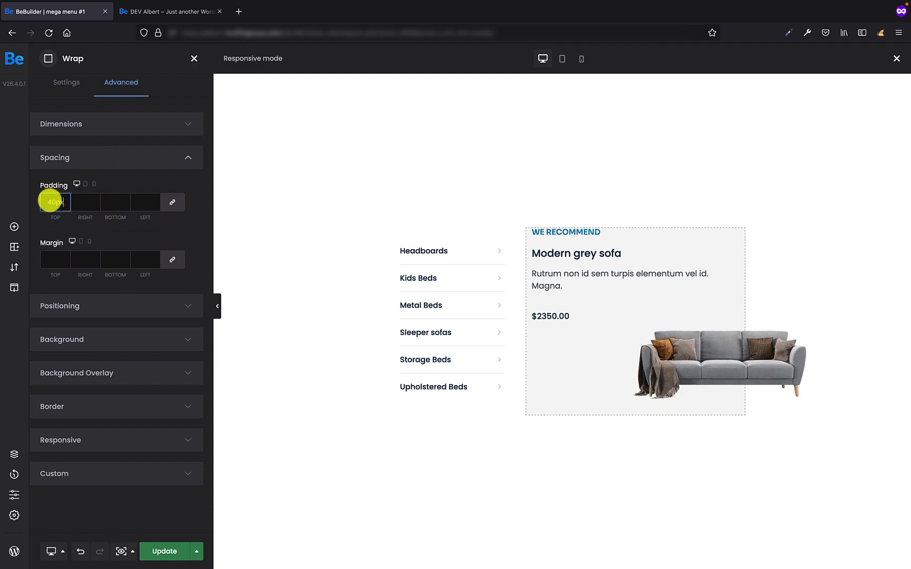
pyautogui.click(125, 207)
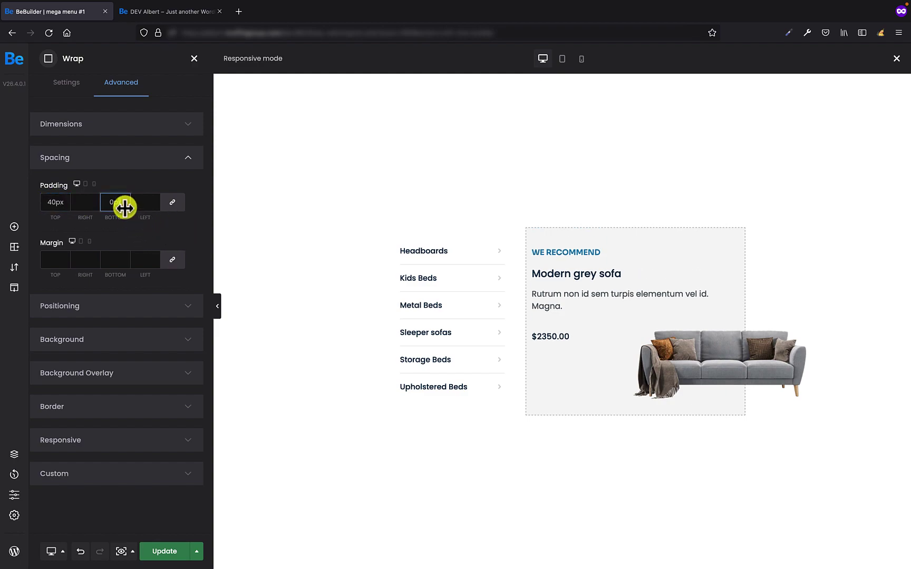
pyautogui.write('40px')
pyautogui.click(148, 204)
pyautogui.write('5%')
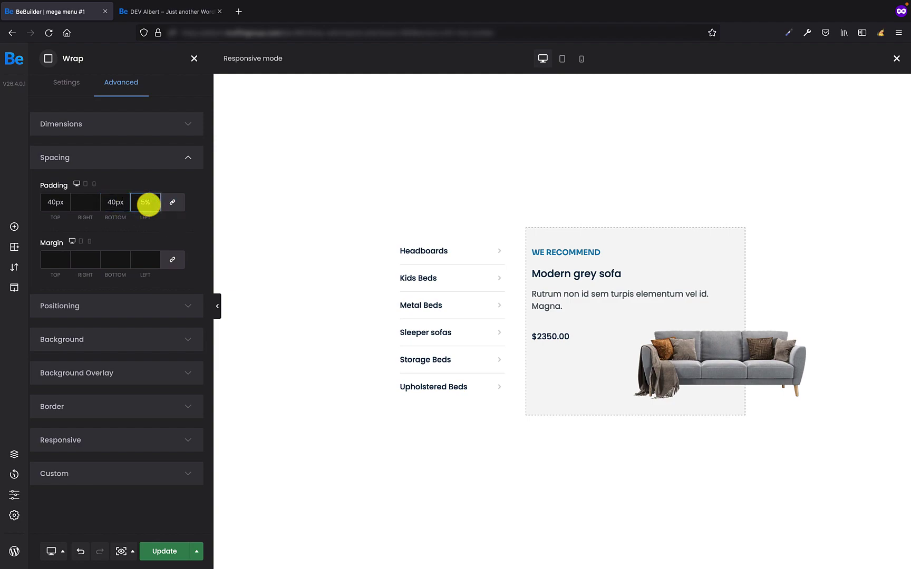
pyautogui.click(191, 216)
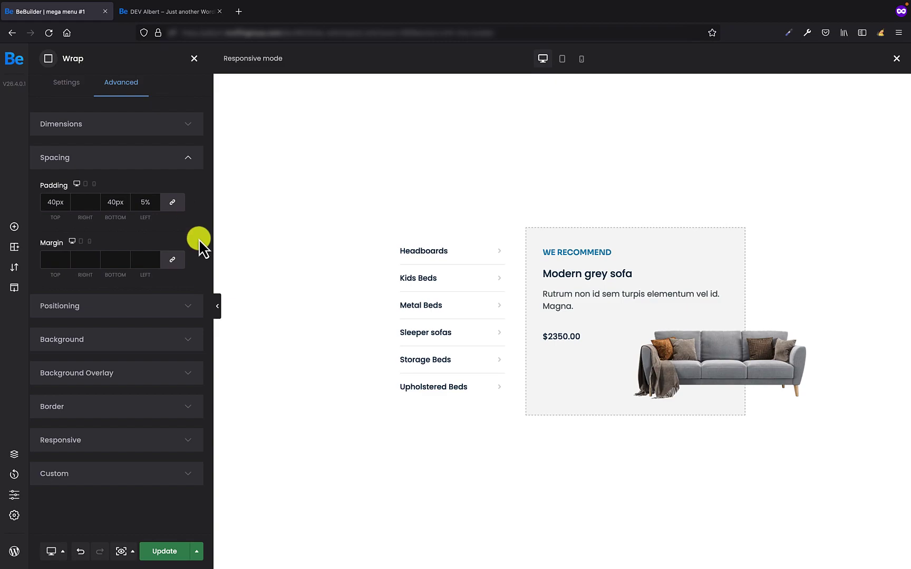
# Check the Beds item in the live furniture site's header and save the mega menu template
pyautogui.click(176, 12)
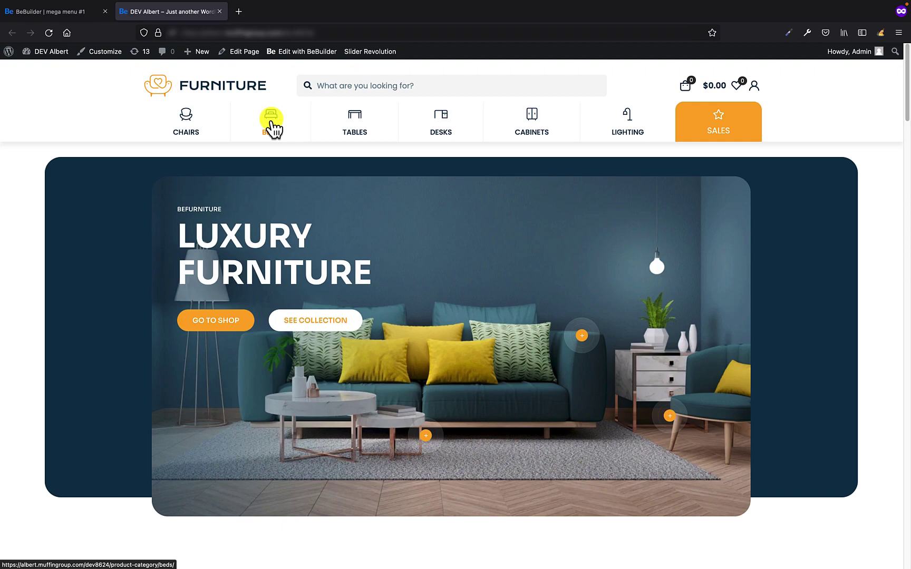
pyautogui.click(87, 19)
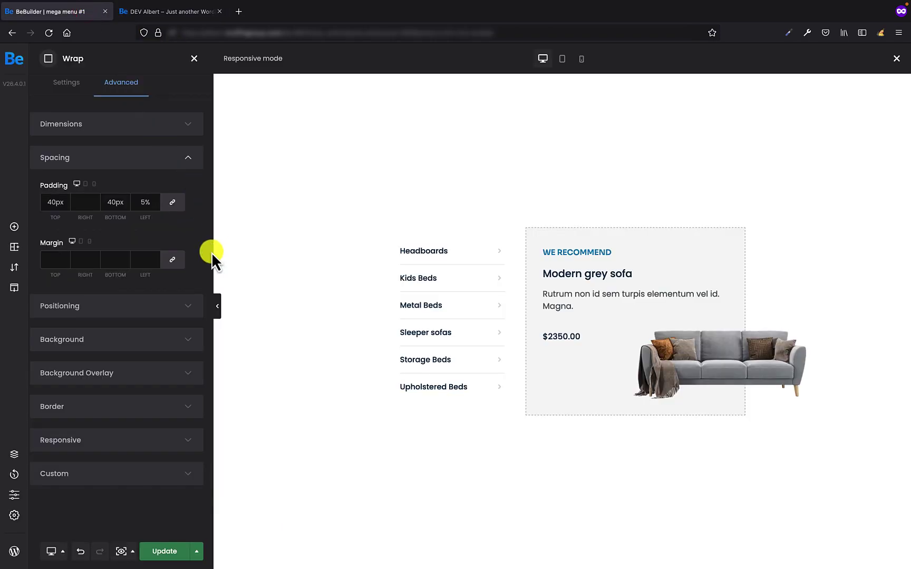
pyautogui.click(163, 552)
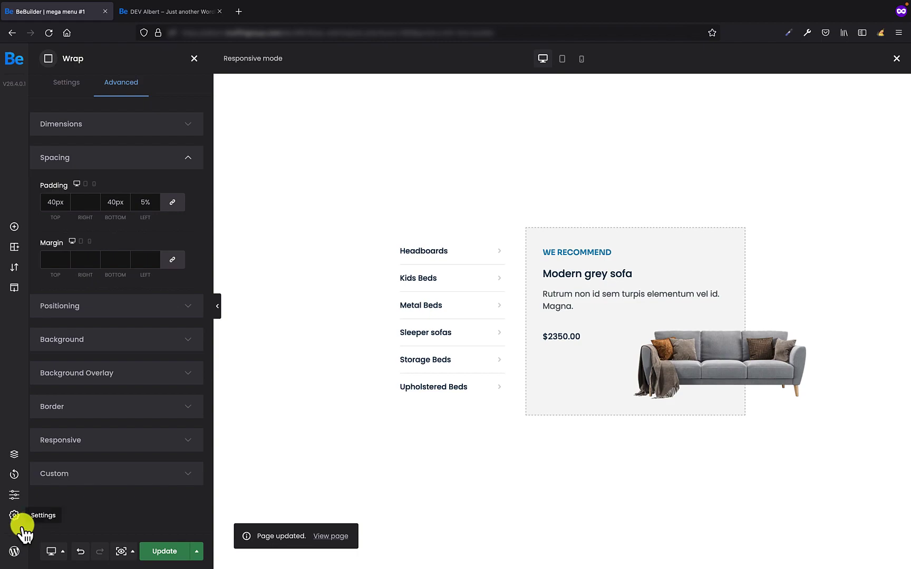
# Open the WordPress menu management page in a separate browser tab and load "2. Categories menu" for editing
pyautogui.click(14, 551)
pyautogui.click(164, 11)
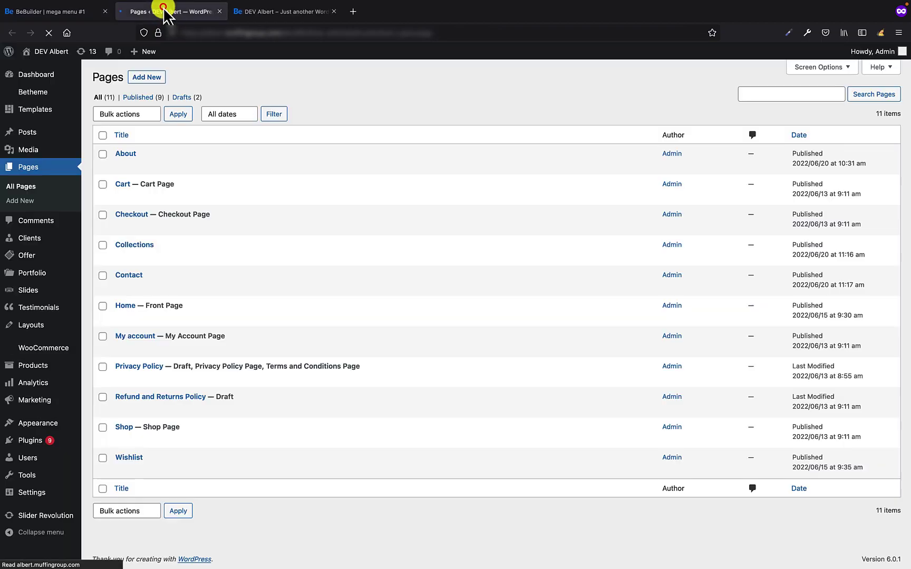
pyautogui.moveTo(65, 422)
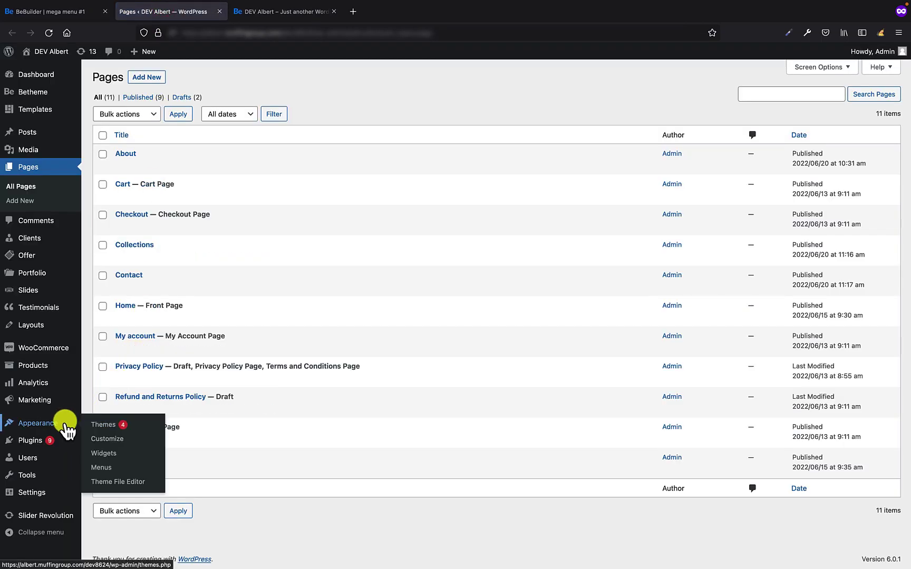
pyautogui.click(117, 467)
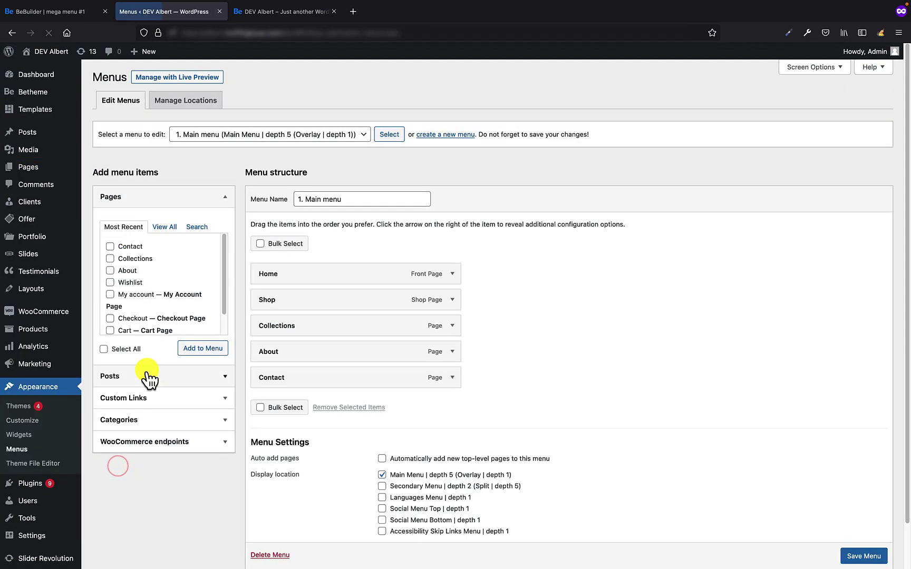
pyautogui.click(298, 134)
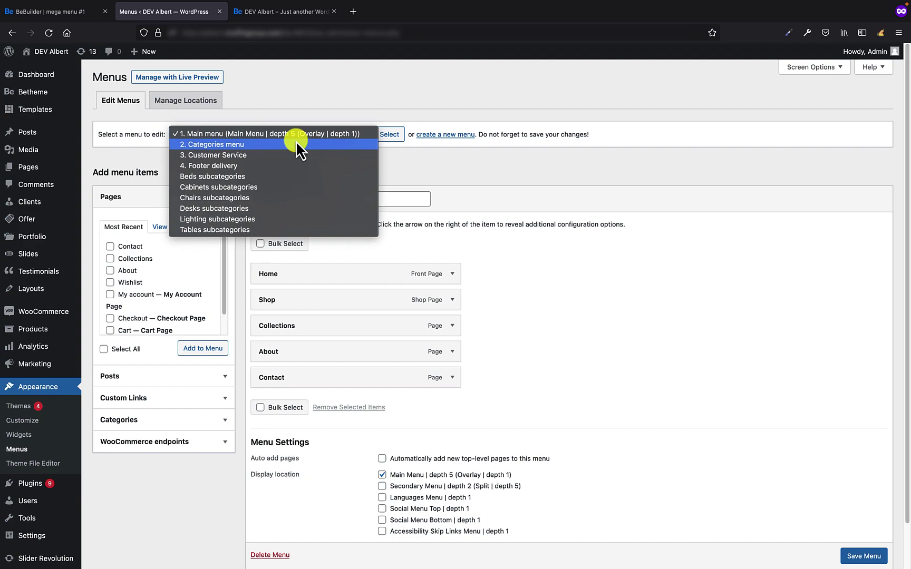
pyautogui.click(296, 143)
pyautogui.click(381, 136)
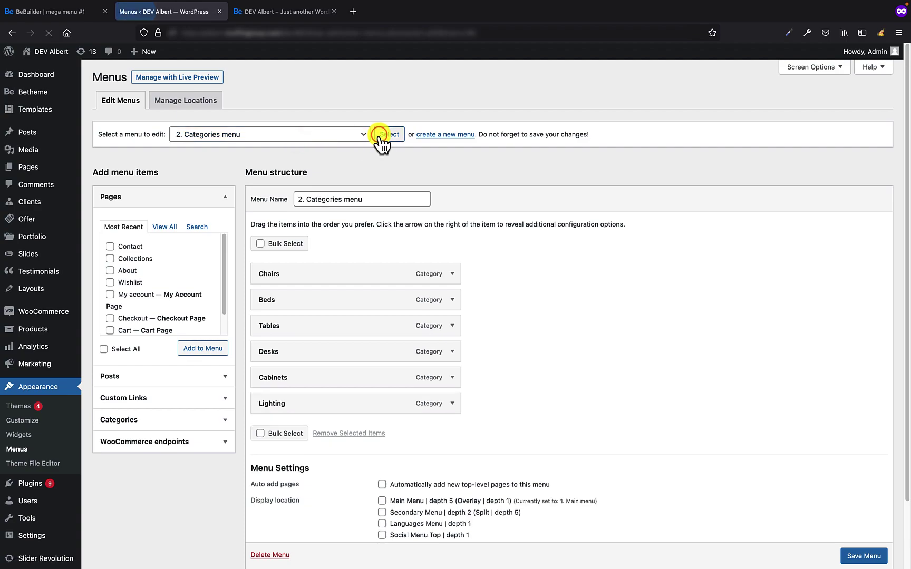
# Assign "mega menu #1" as the mega menu of the Beds item and save the Categories menu
pyautogui.click(451, 300)
pyautogui.scroll(-3, 451, 304)
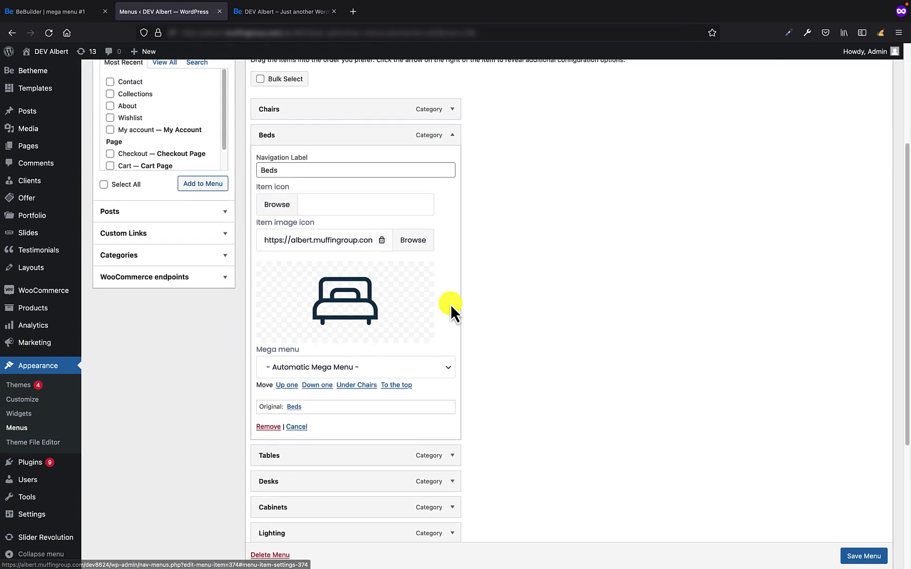
pyautogui.click(346, 369)
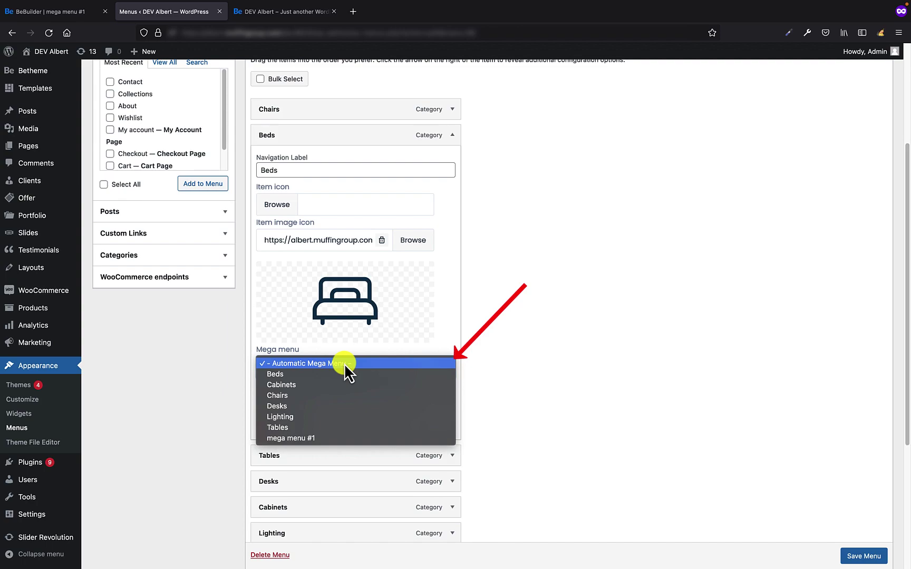
pyautogui.click(331, 438)
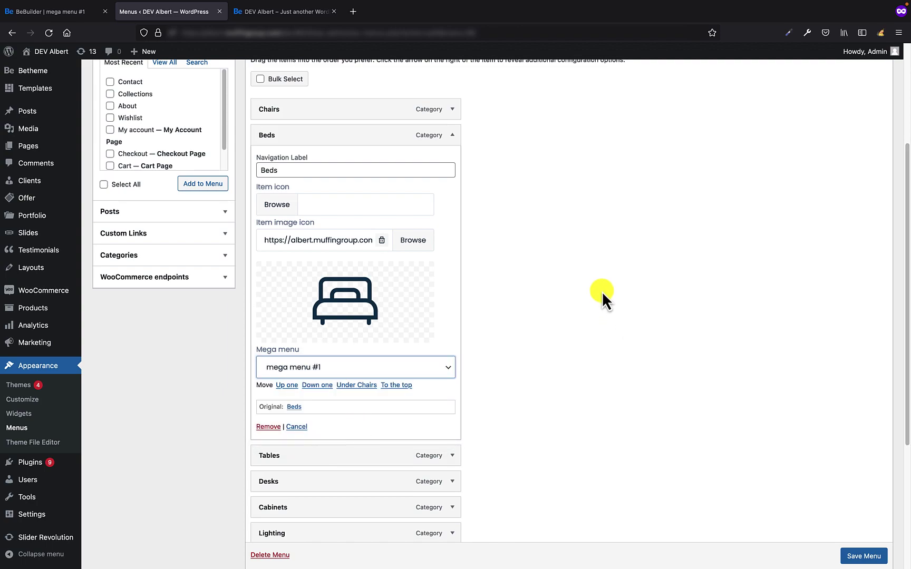
pyautogui.scroll(-5, 546, 328)
pyautogui.click(864, 556)
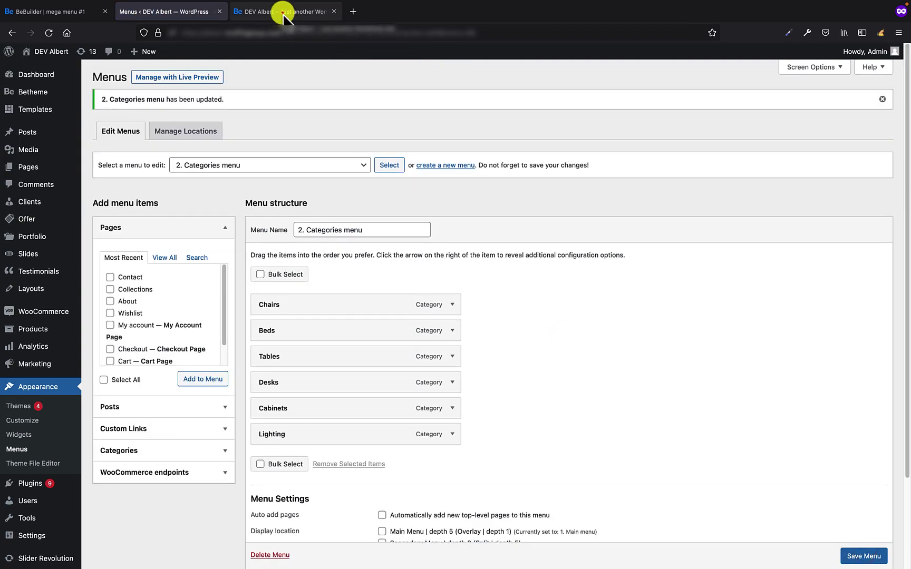
# Reload the live furniture site and compare the Beds mega menu with the Chairs mega menu in the header
pyautogui.click(282, 12)
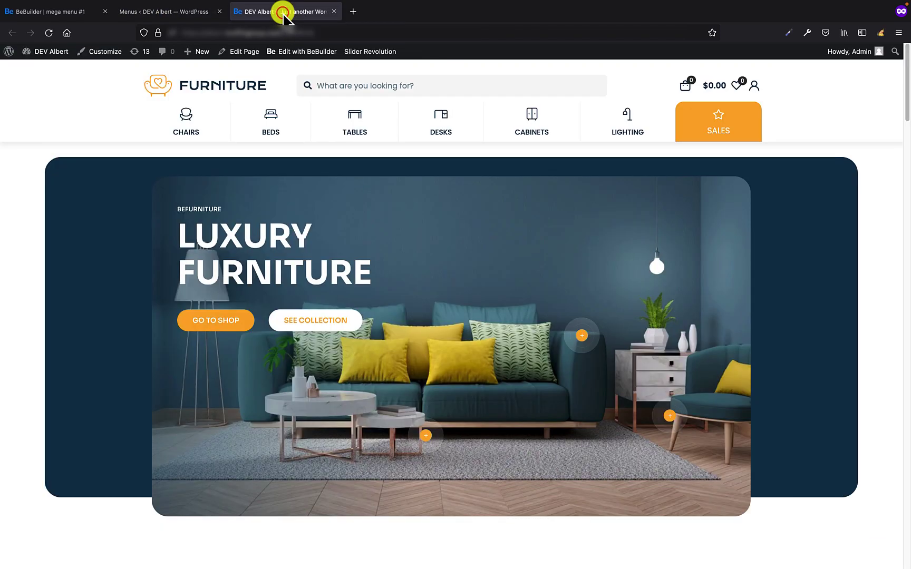
pyautogui.click(45, 37)
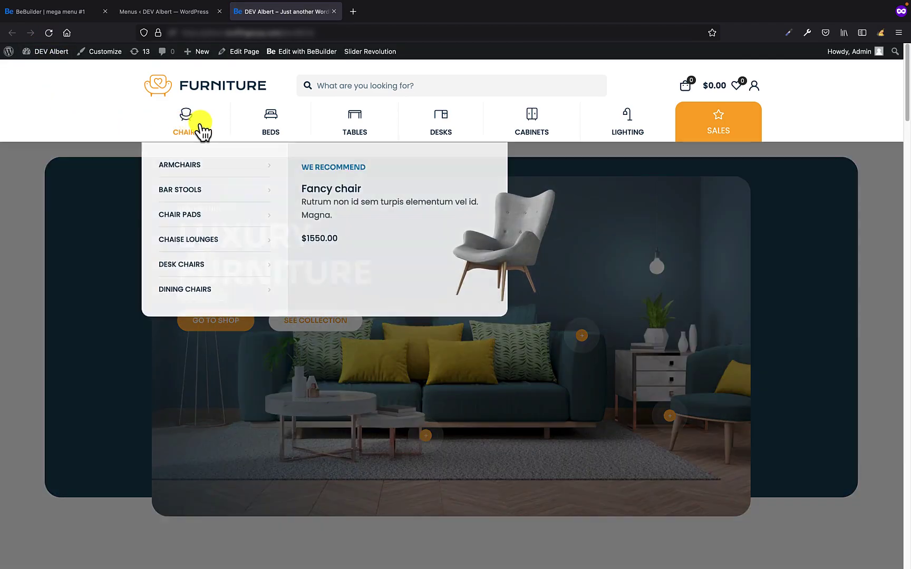
pyautogui.moveTo(273, 131)
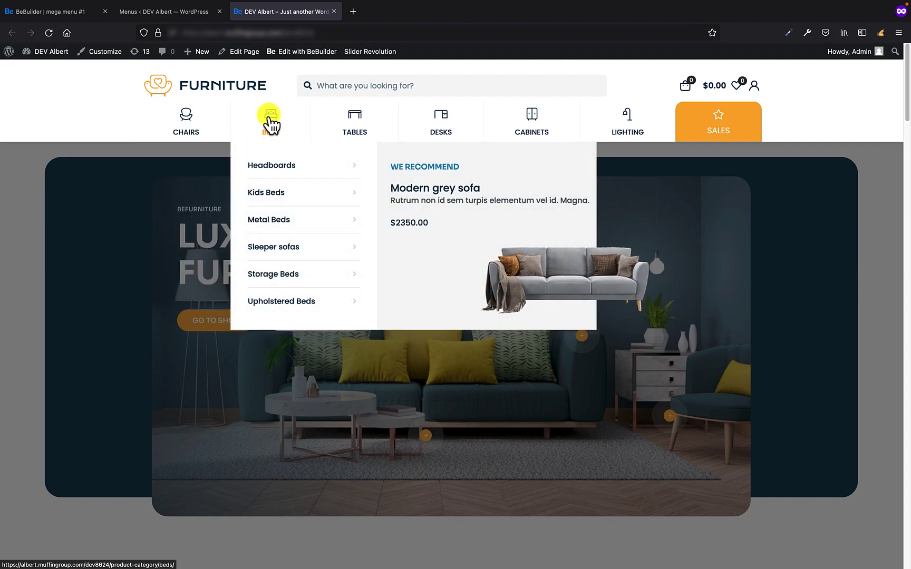
pyautogui.moveTo(188, 126)
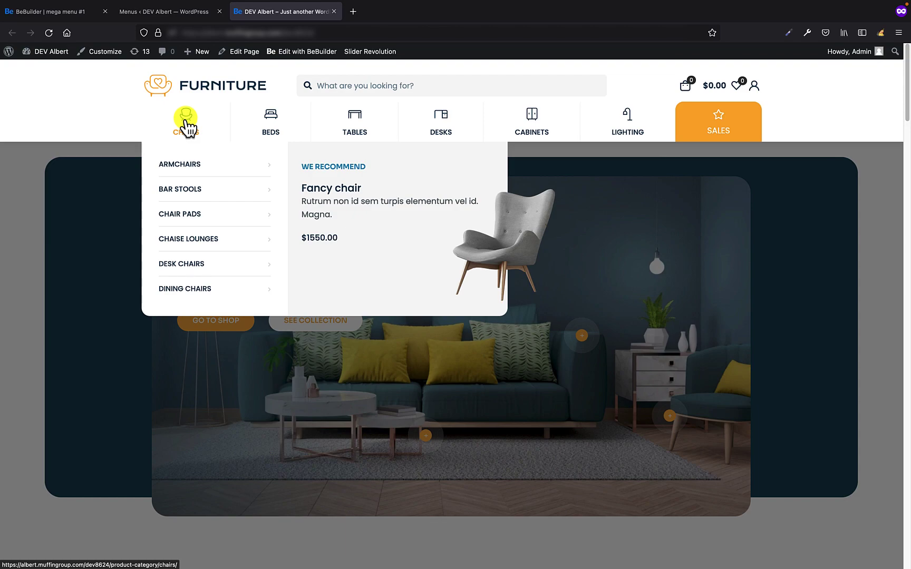
pyautogui.moveTo(241, 123)
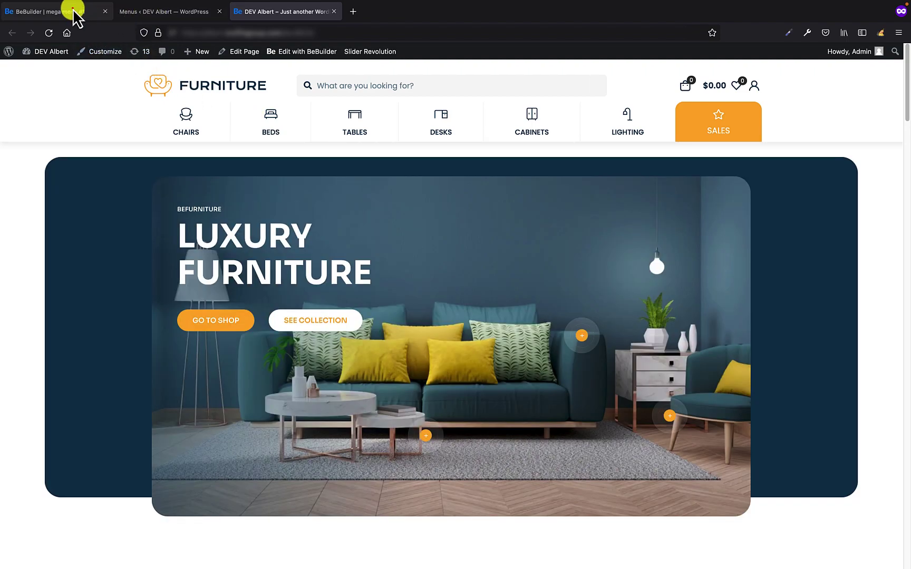
# Return to the mega menu template and set the bed categories wrap's bottom-left border radius to 16px
pyautogui.click(73, 12)
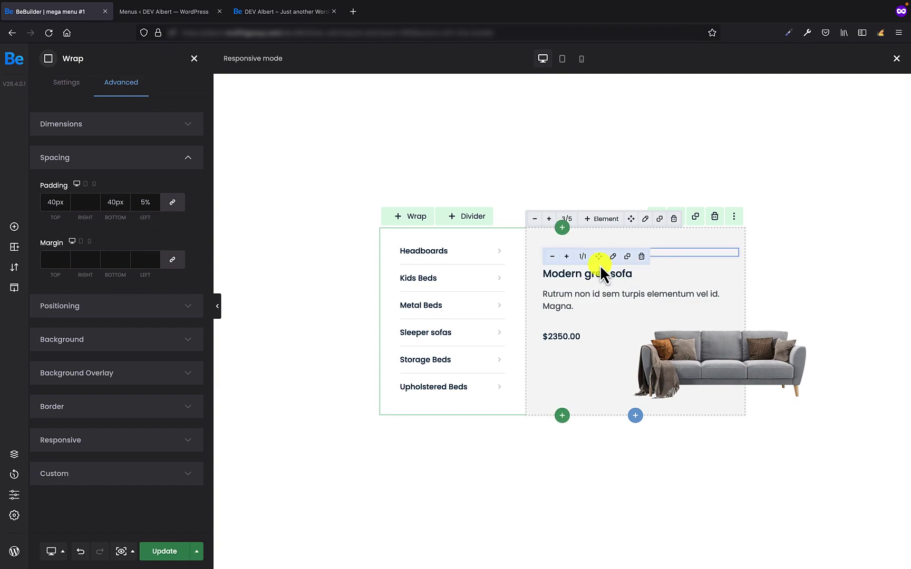
pyautogui.click(499, 220)
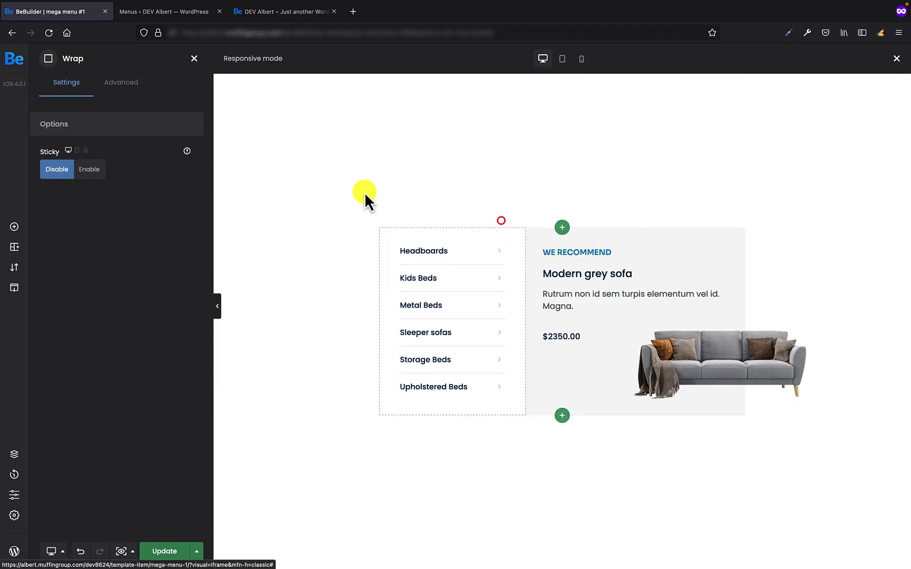
pyautogui.click(117, 85)
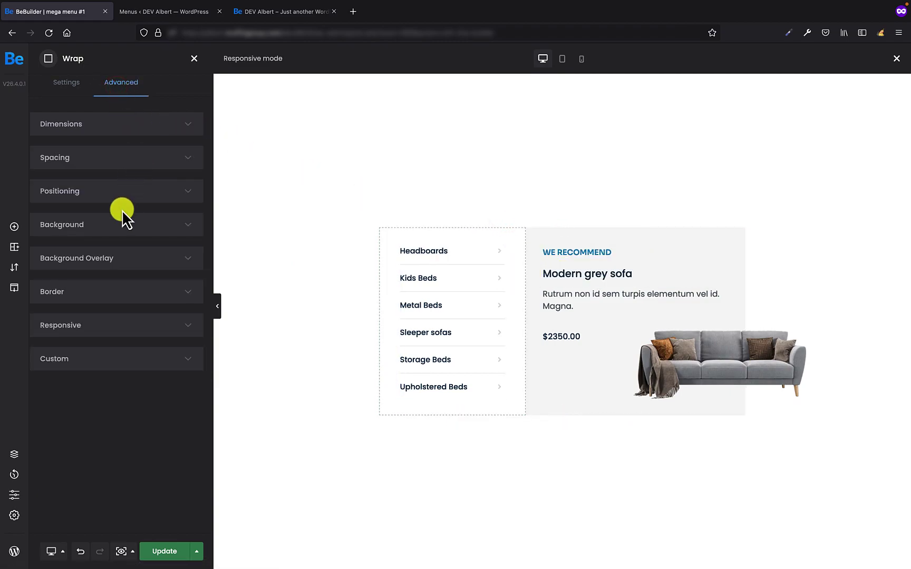
pyautogui.click(108, 290)
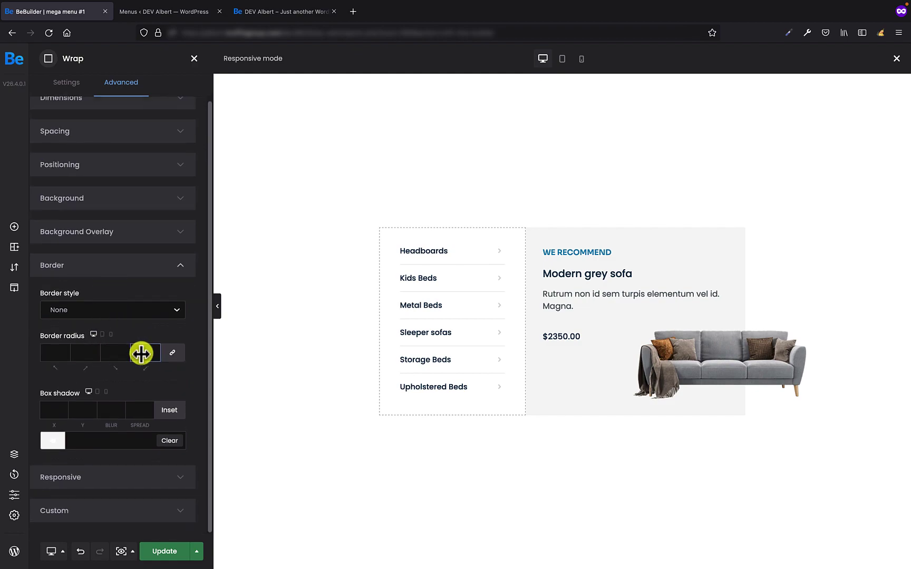
pyautogui.moveTo(140, 354); pyautogui.dragTo(147, 356)
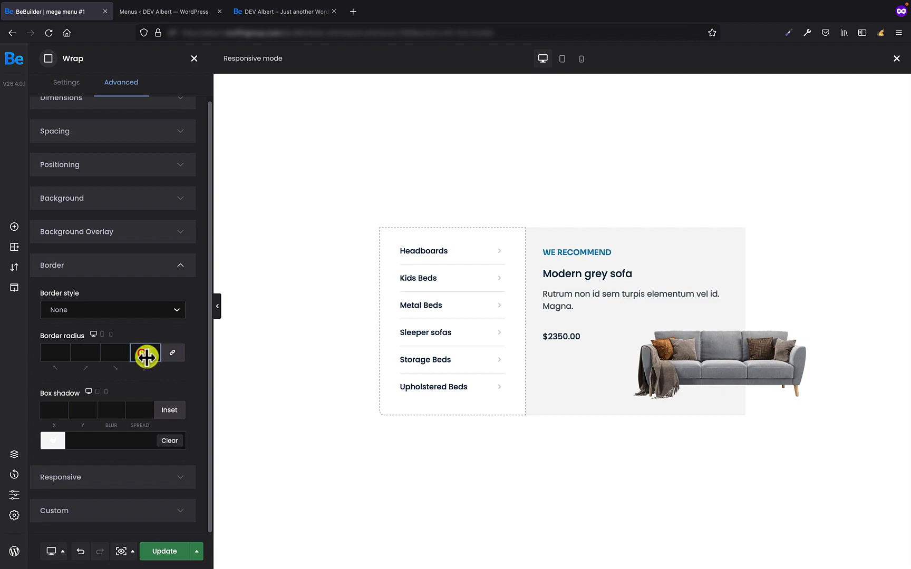
pyautogui.click(198, 356)
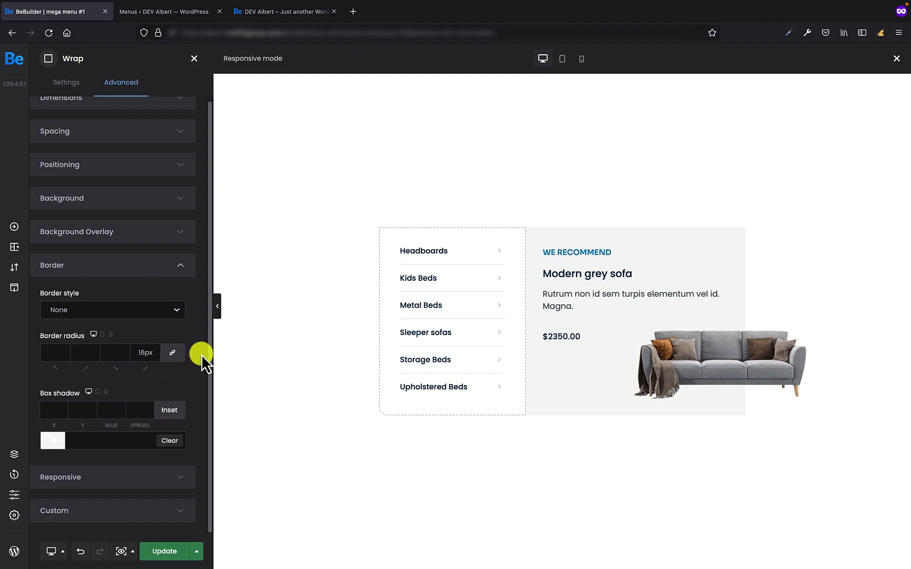
# Round the bottom-right corner of the sofa recommendation wrap with a border radius
pyautogui.click(646, 220)
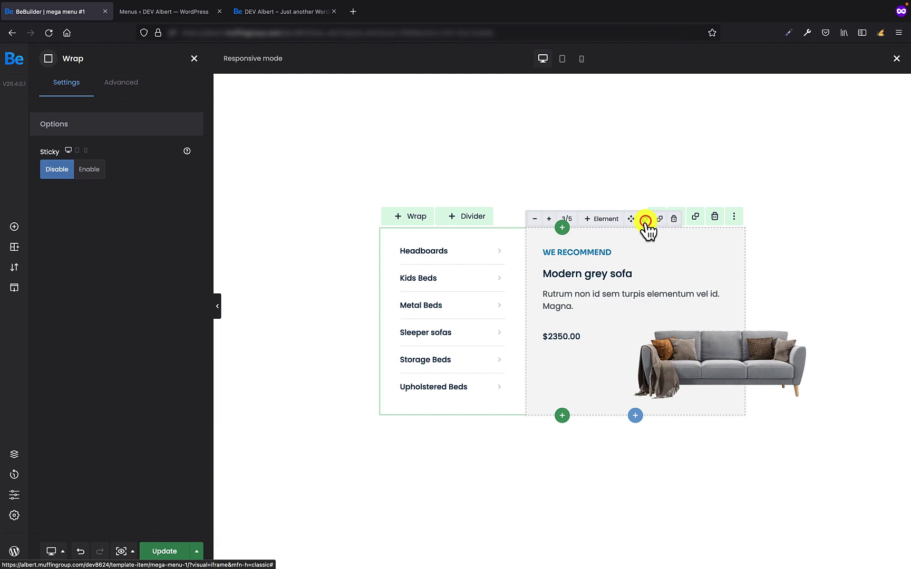
pyautogui.click(118, 82)
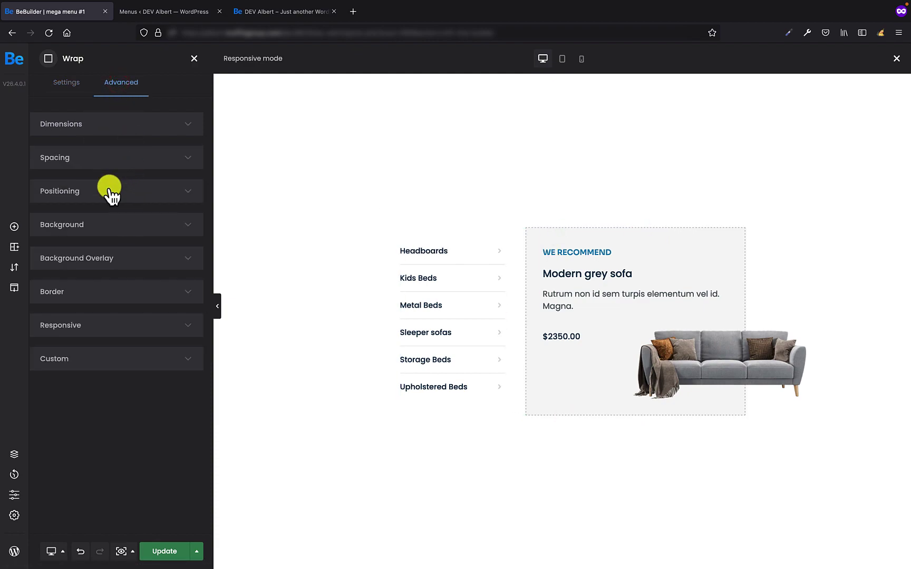
pyautogui.click(102, 290)
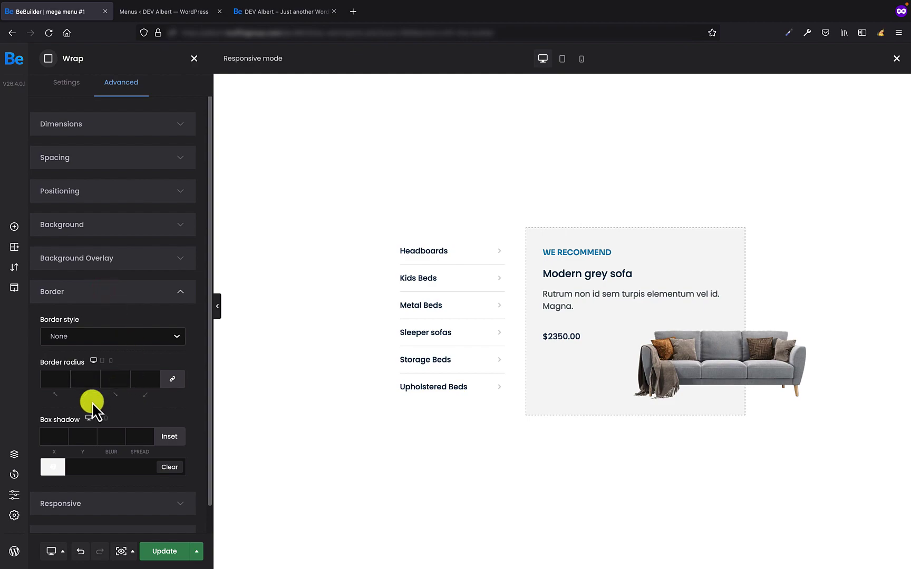
pyautogui.click(114, 382)
pyautogui.moveTo(114, 382); pyautogui.dragTo(119, 386)
pyautogui.click(514, 280)
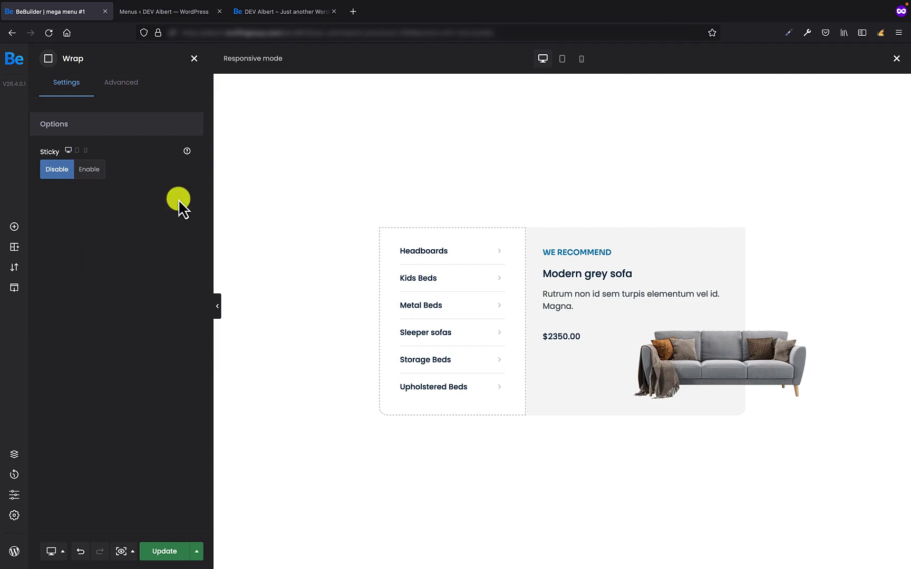
# Save the mega menu template and compare the Chairs and Beds menus on the reloaded live site
pyautogui.click(166, 551)
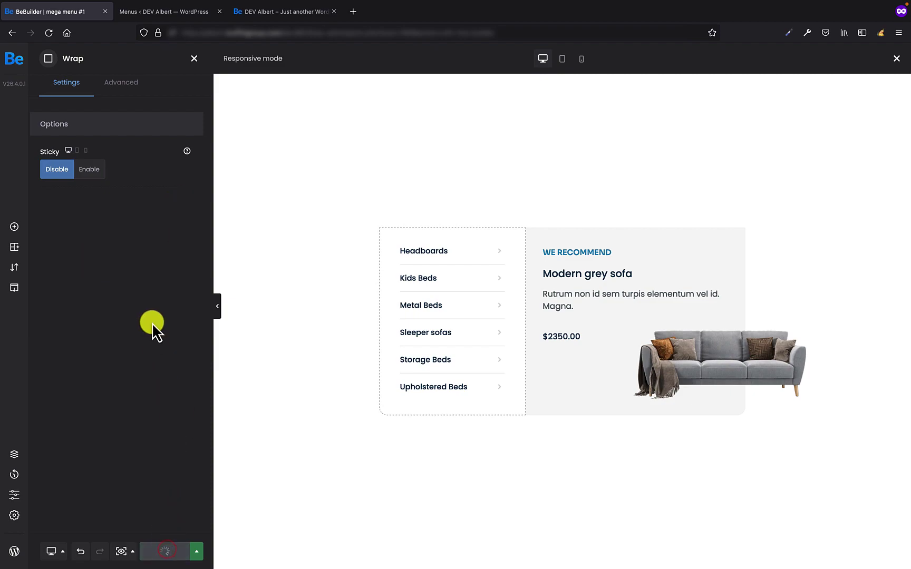
pyautogui.click(256, 11)
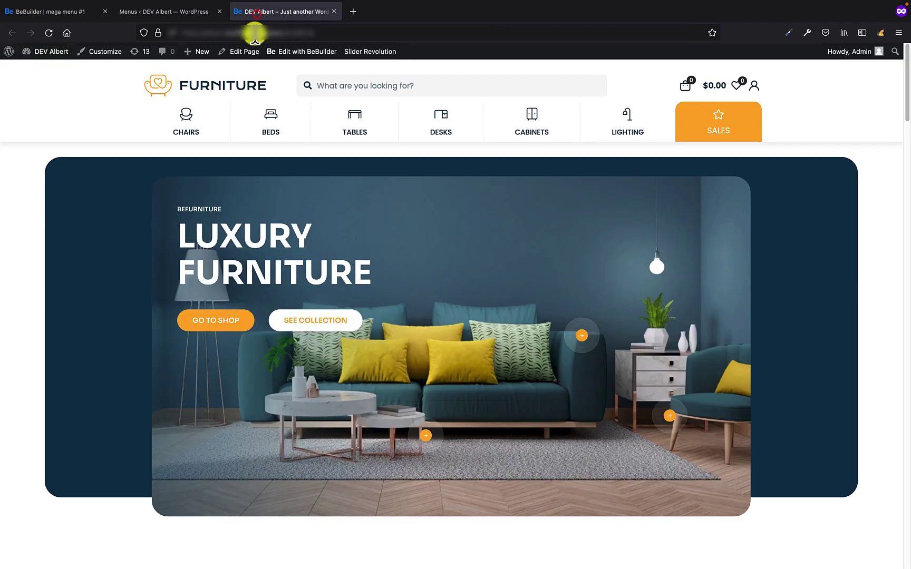
pyautogui.press('super+r')
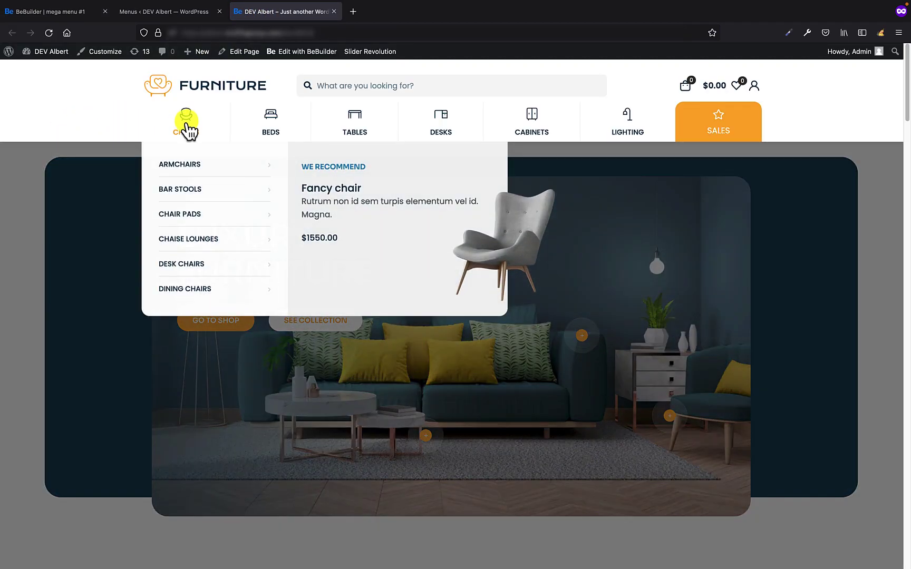
pyautogui.moveTo(264, 128)
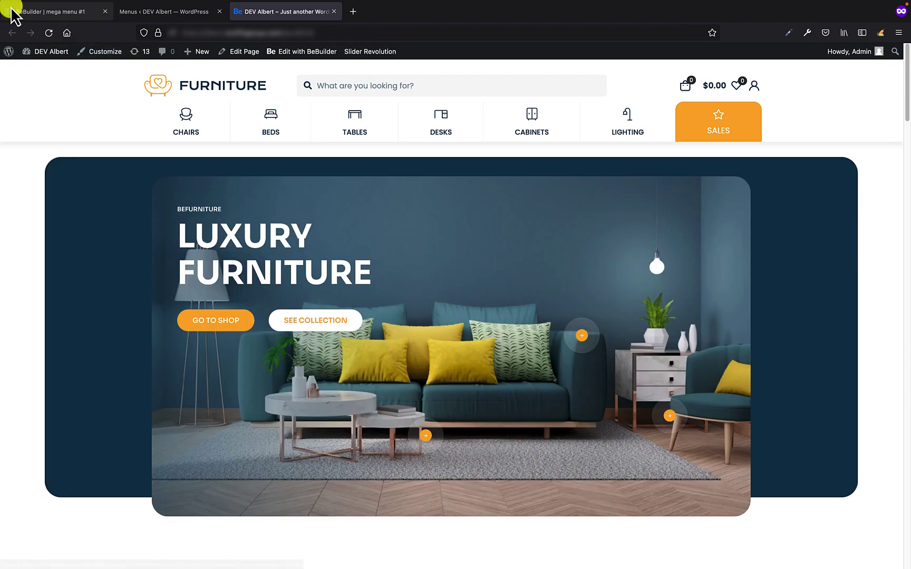
# Set the background color of the bed categories wrap in the template to #FFFFFF
pyautogui.click(36, 12)
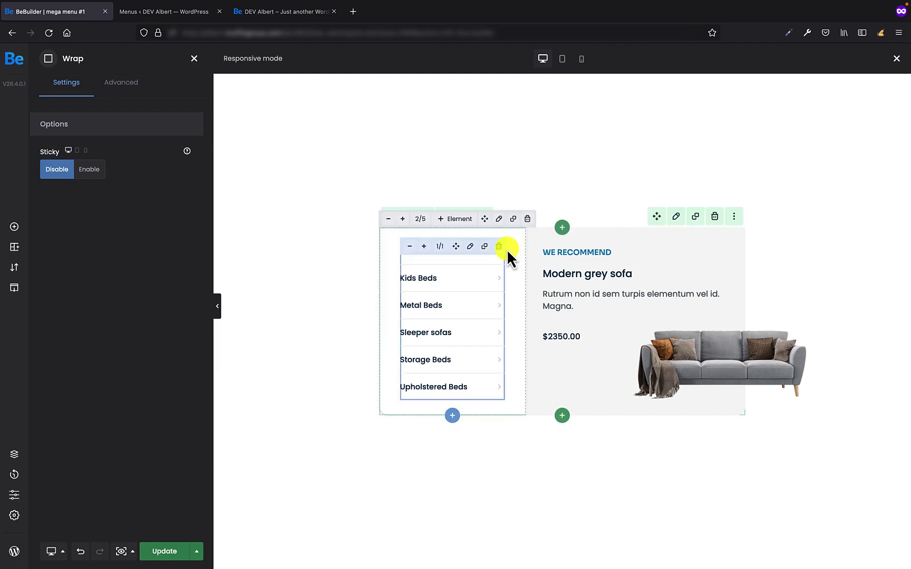
pyautogui.click(115, 83)
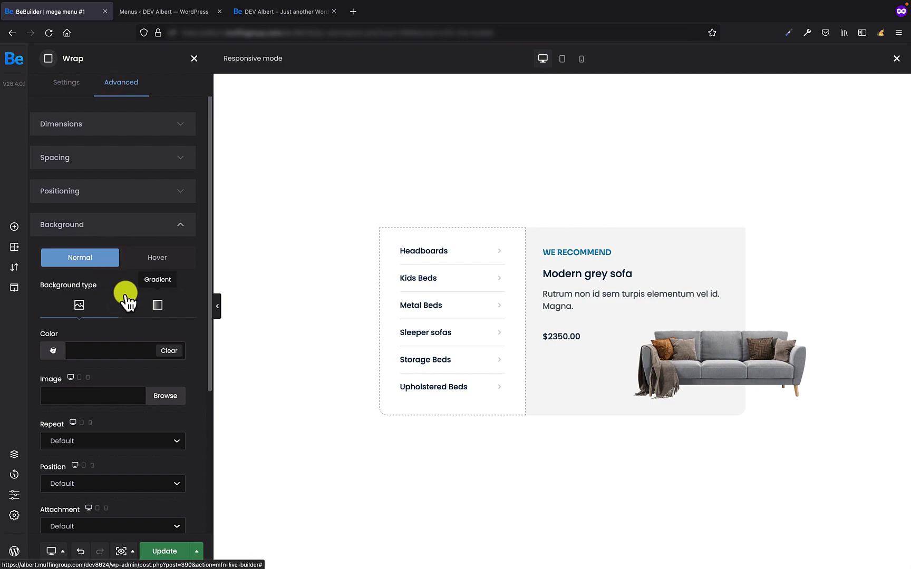
pyautogui.click(54, 351)
pyautogui.click(83, 380)
pyautogui.click(53, 351)
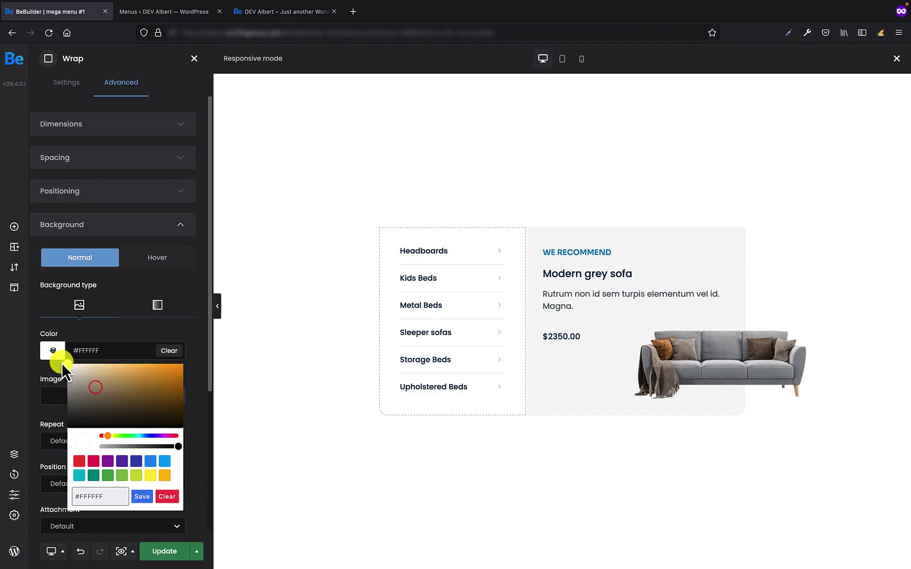
pyautogui.click(181, 326)
# Make the mega menu section's background color fully transparent, rgba(255,255,255,0)
pyautogui.moveTo(650, 254)
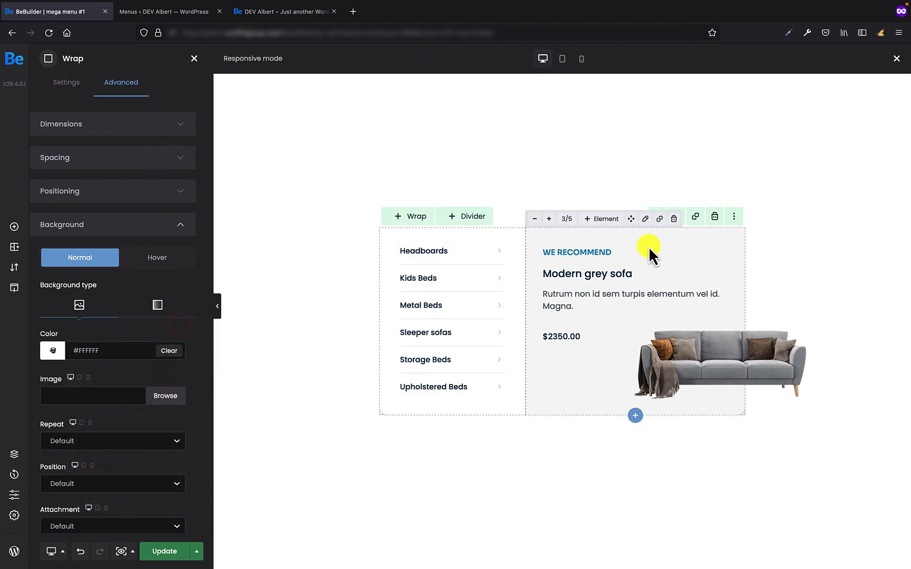
pyautogui.click(680, 213)
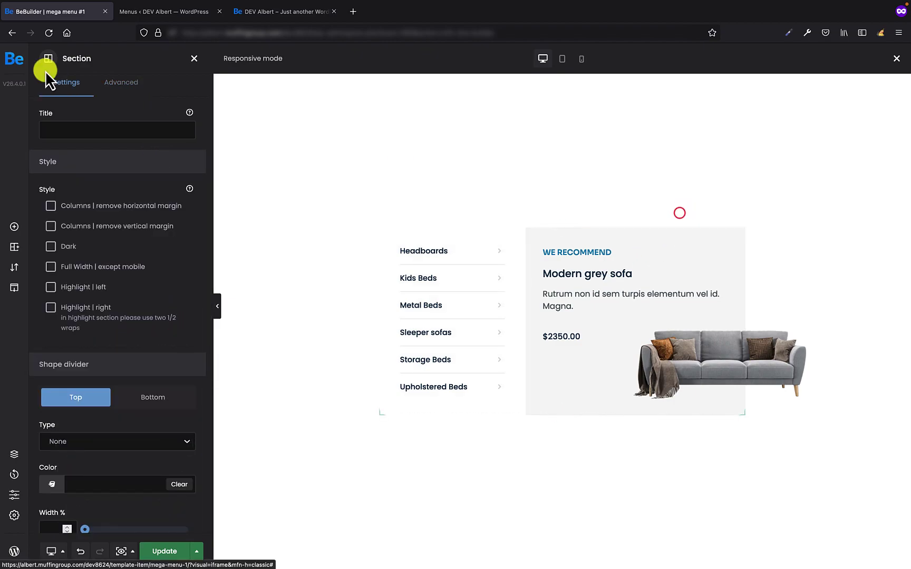
pyautogui.click(121, 82)
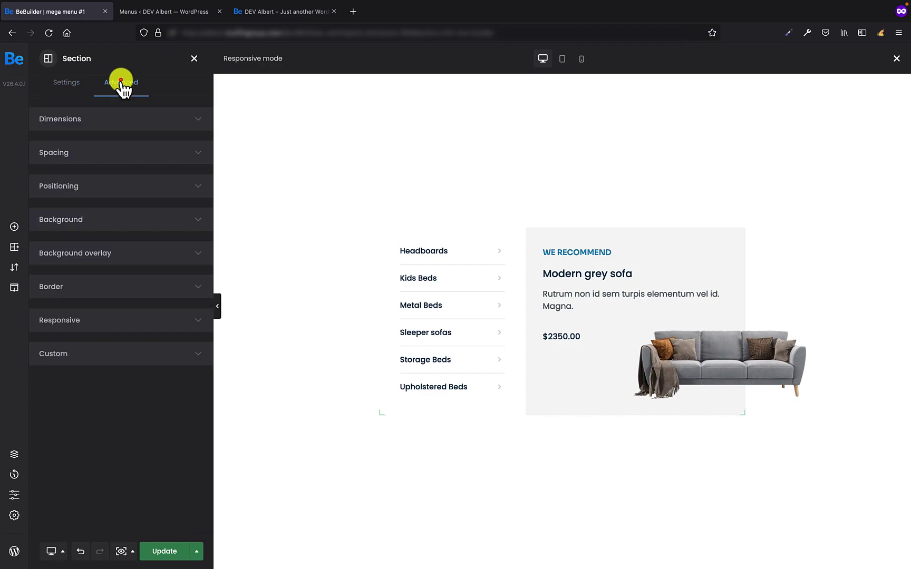
pyautogui.click(122, 225)
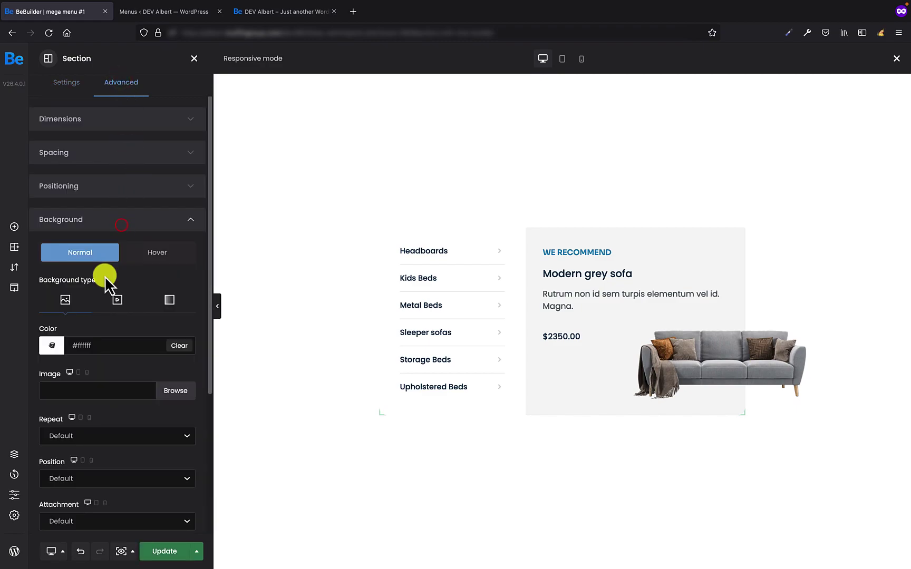
pyautogui.click(49, 346)
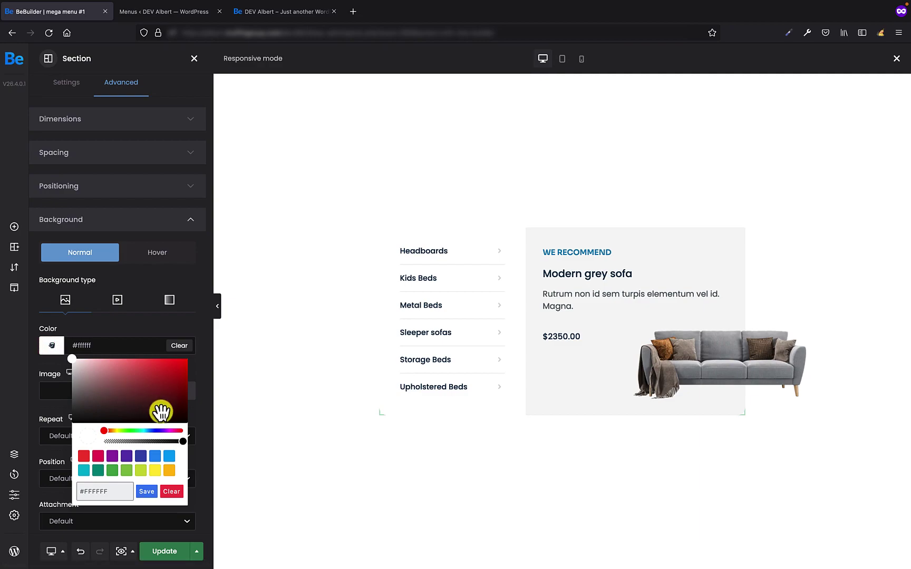
pyautogui.moveTo(180, 440); pyautogui.dragTo(106, 438)
pyautogui.click(166, 332)
# Save the mega menu template and check the Beds menu's corners on the reloaded live site
pyautogui.click(166, 551)
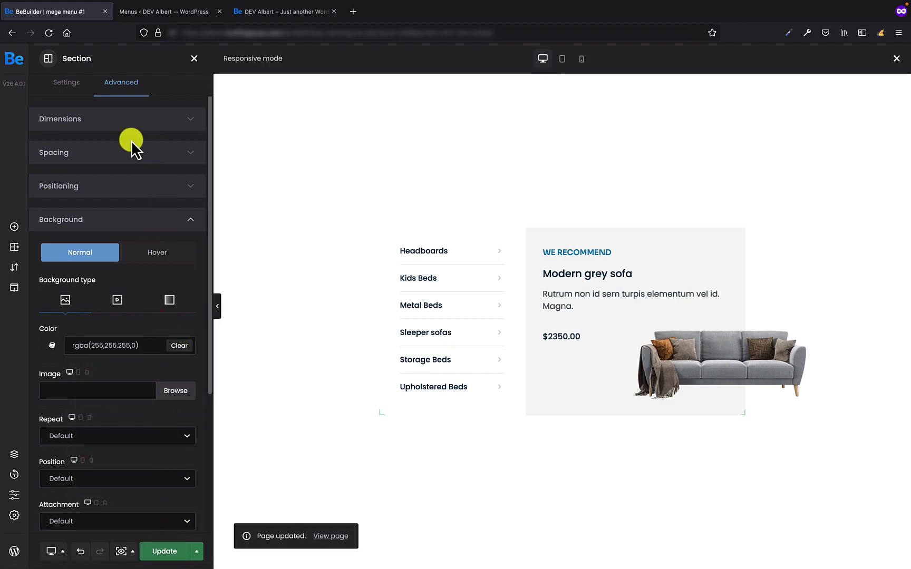
pyautogui.click(264, 16)
pyautogui.press('super+r')
pyautogui.moveTo(274, 151)
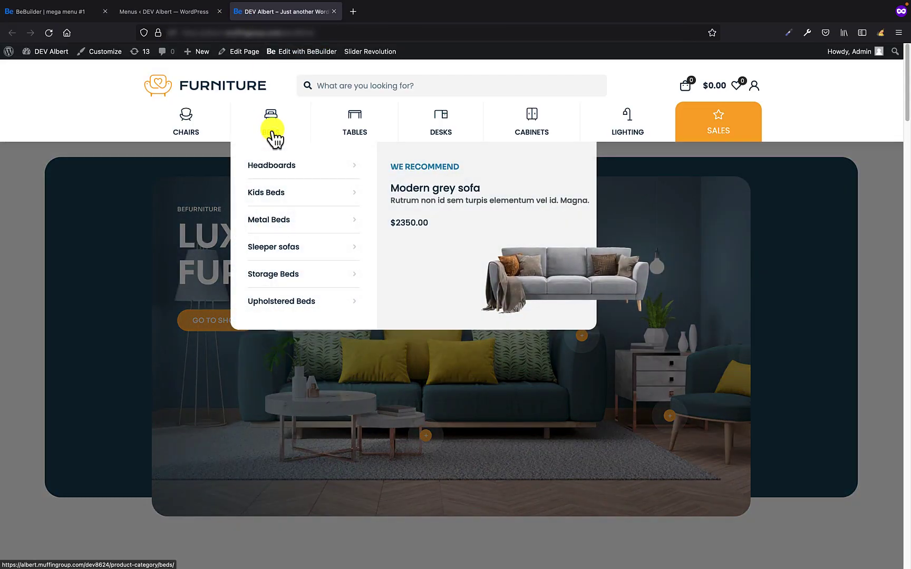